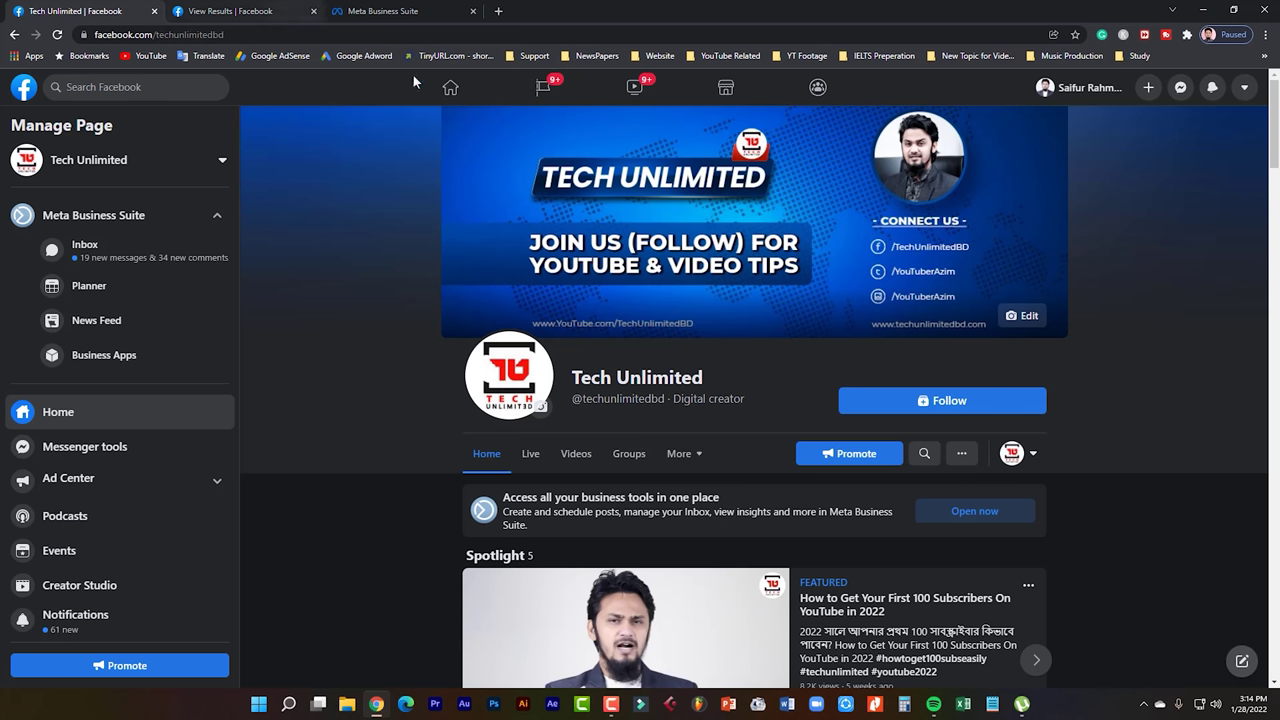
- Close the two extra browser tabs and look at the ad types offered for promoting the Tech Unlimited page
{"action": "left_click", "coordinate": [313, 12]}
{"action": "left_click", "coordinate": [313, 11]}
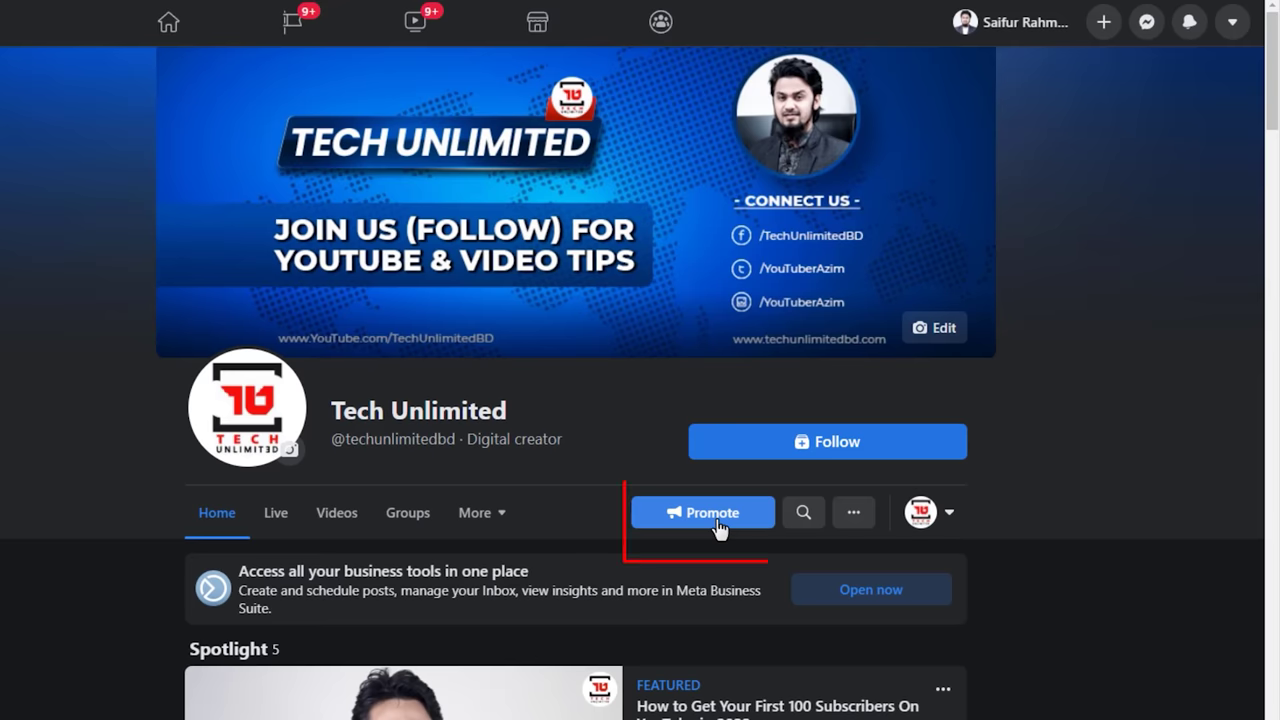
{"action": "left_click", "coordinate": [716, 520]}
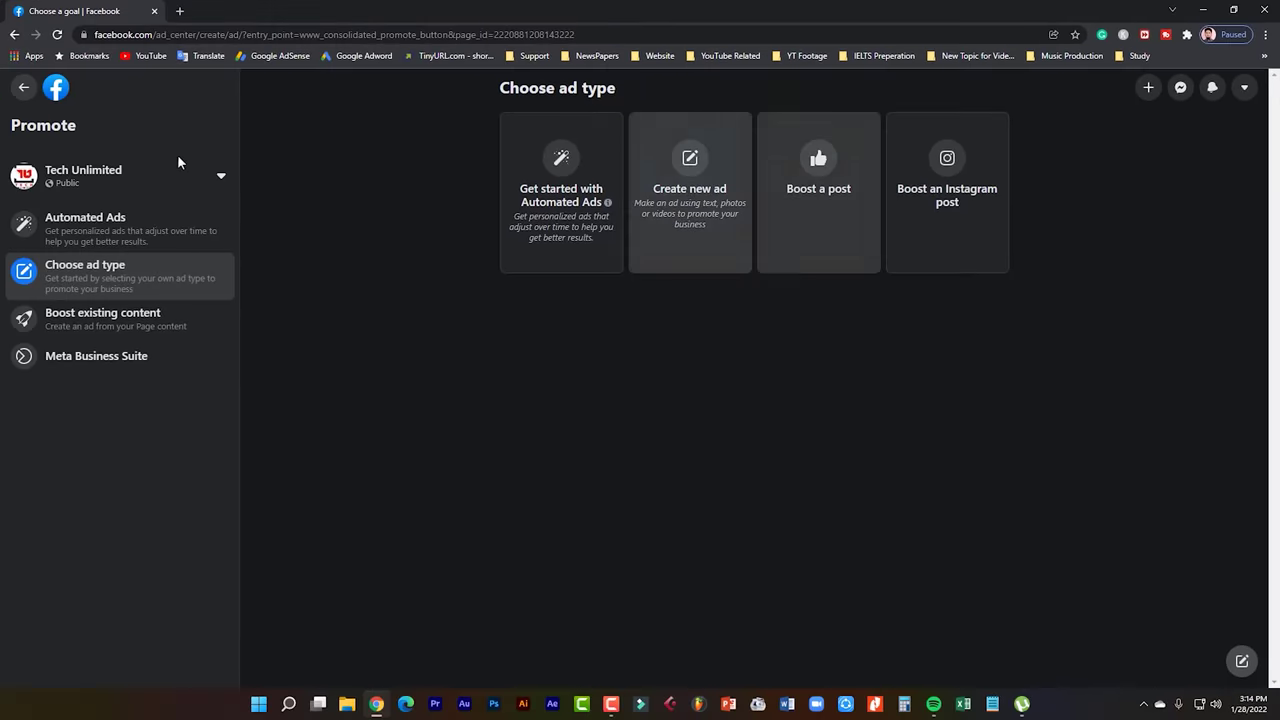
{"action": "left_click", "coordinate": [24, 88]}
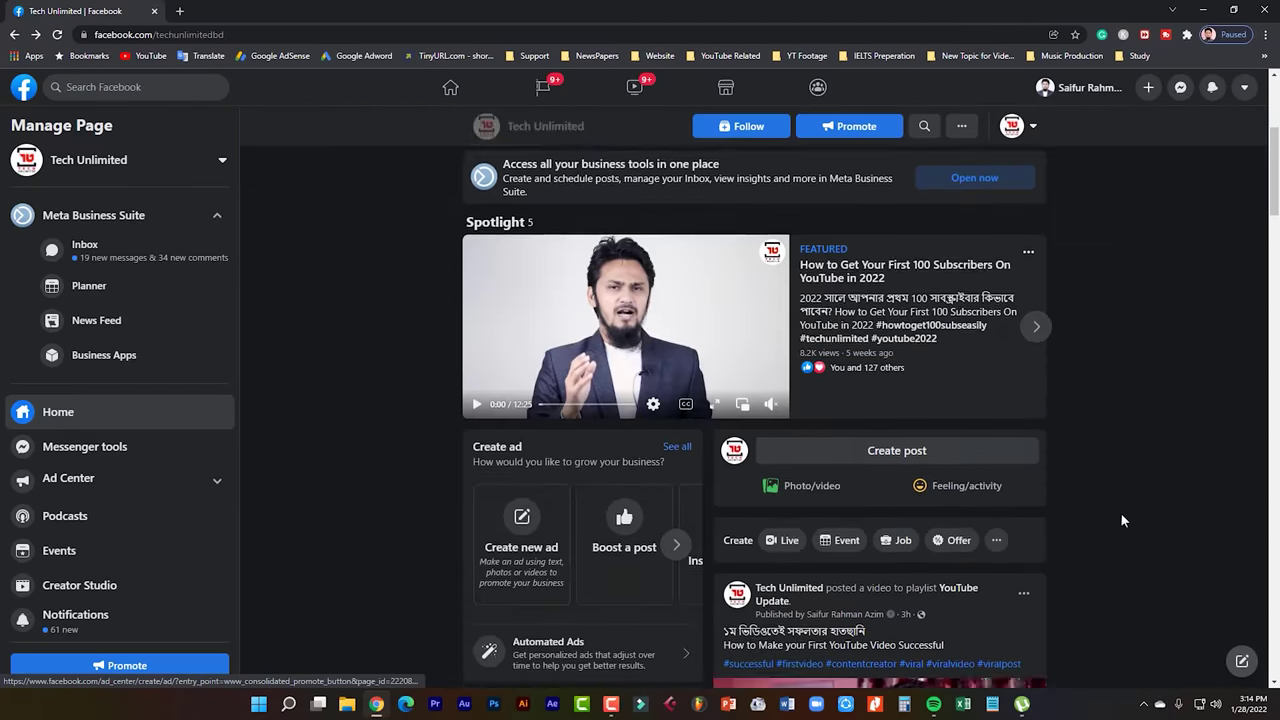
- Open the page's Ad Center, look at the ad types offered for creating an ad, and return to the Ad Center
{"action": "scroll", "coordinate": [1120, 512], "scroll_direction": "down", "scroll_amount": 4}
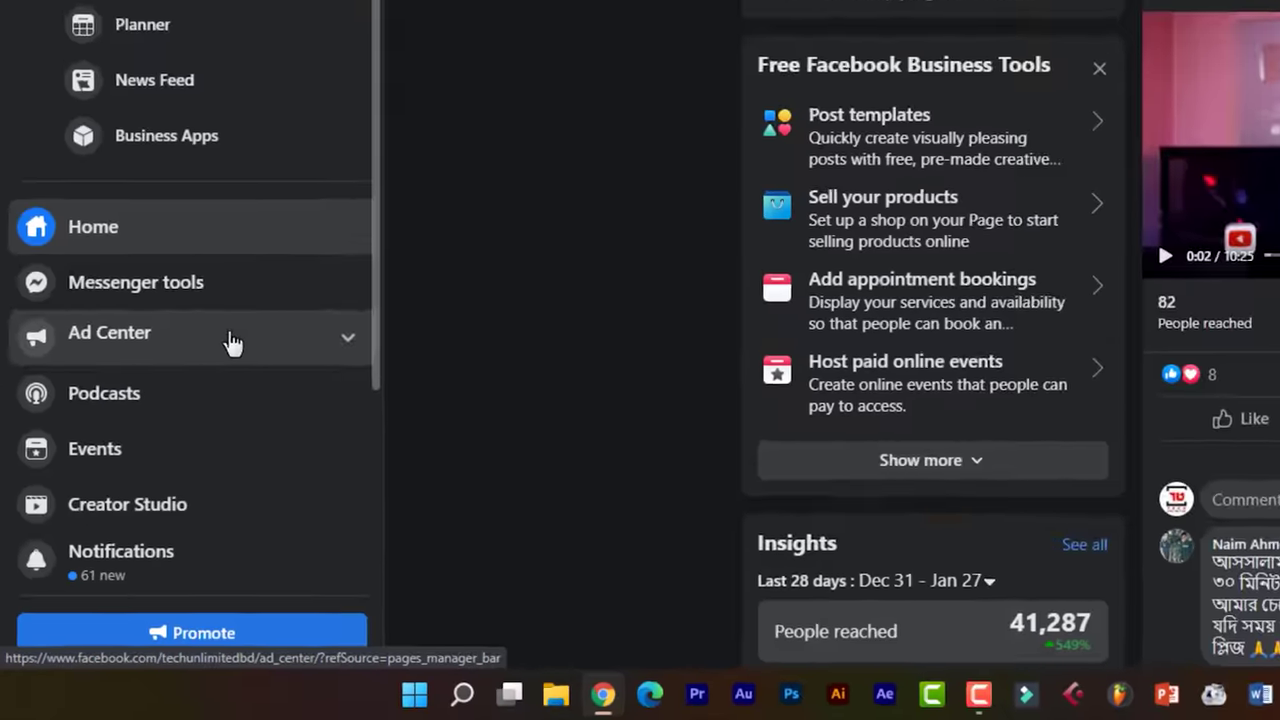
{"action": "left_click", "coordinate": [232, 343]}
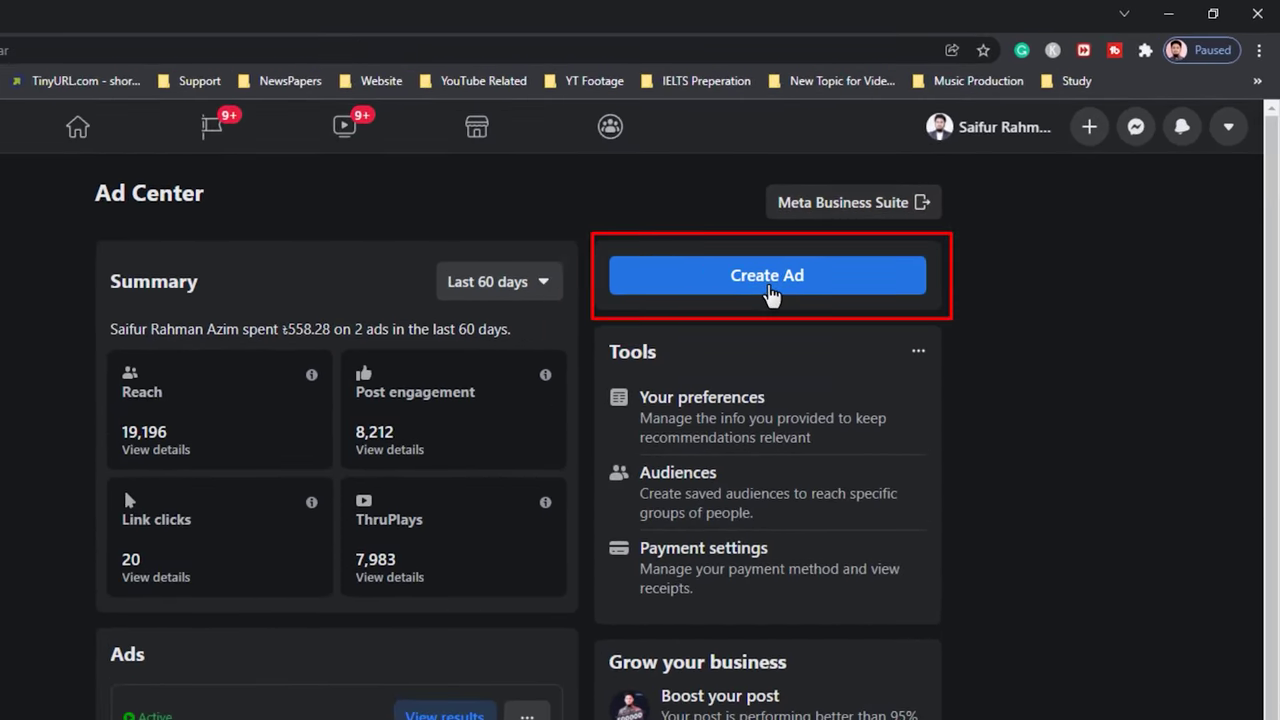
{"action": "left_click", "coordinate": [935, 190]}
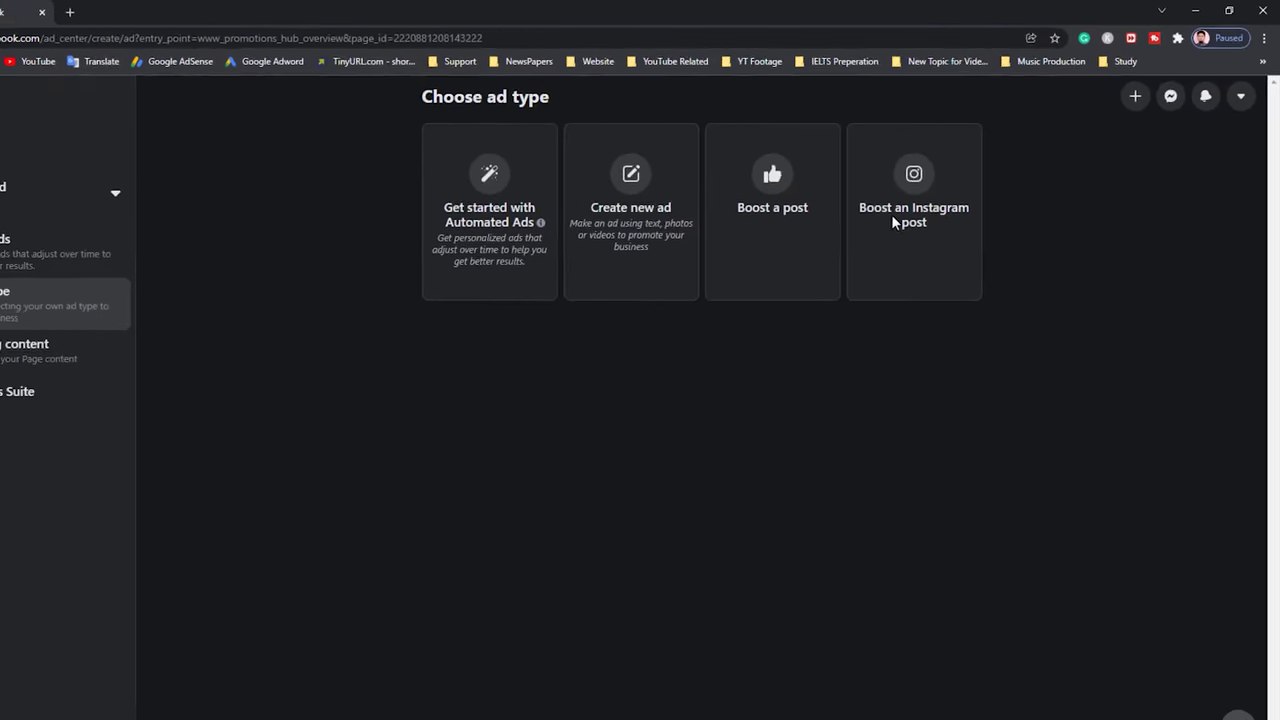
{"action": "left_click", "coordinate": [16, 88]}
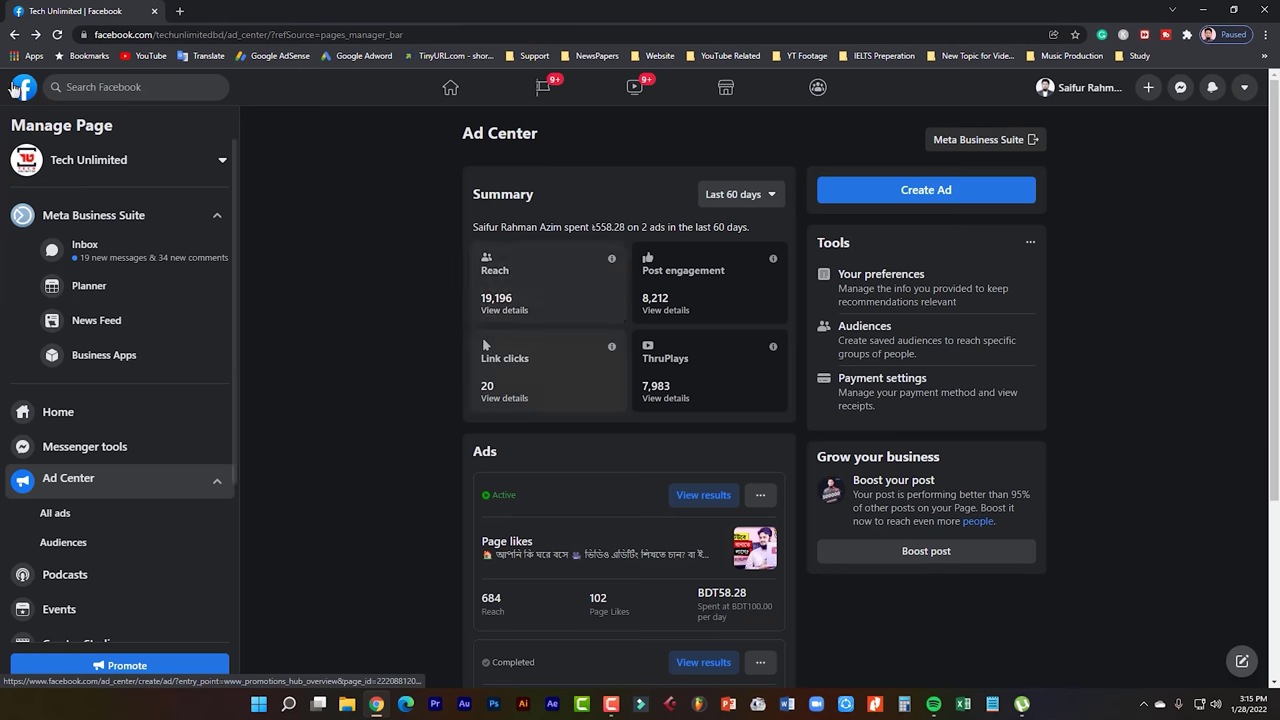
- Return to the Tech Unlimited page from the list of managed pages
{"action": "left_click", "coordinate": [452, 90]}
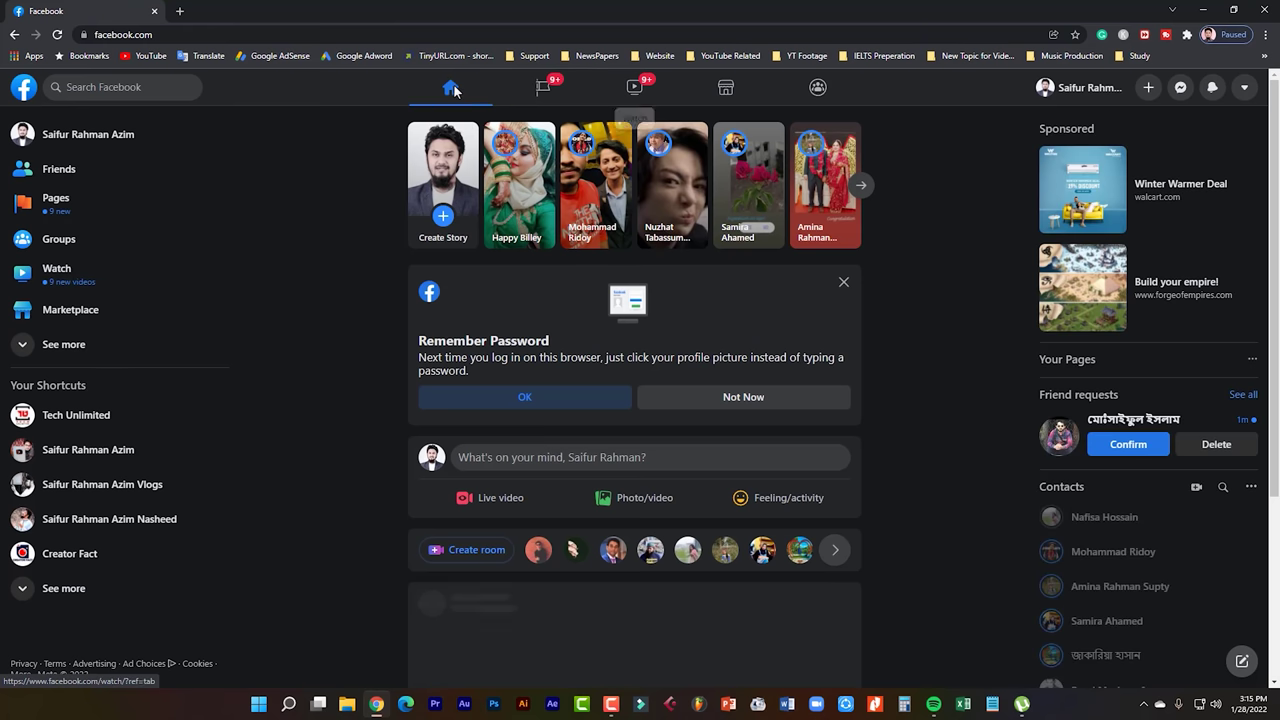
{"action": "left_click", "coordinate": [13, 34]}
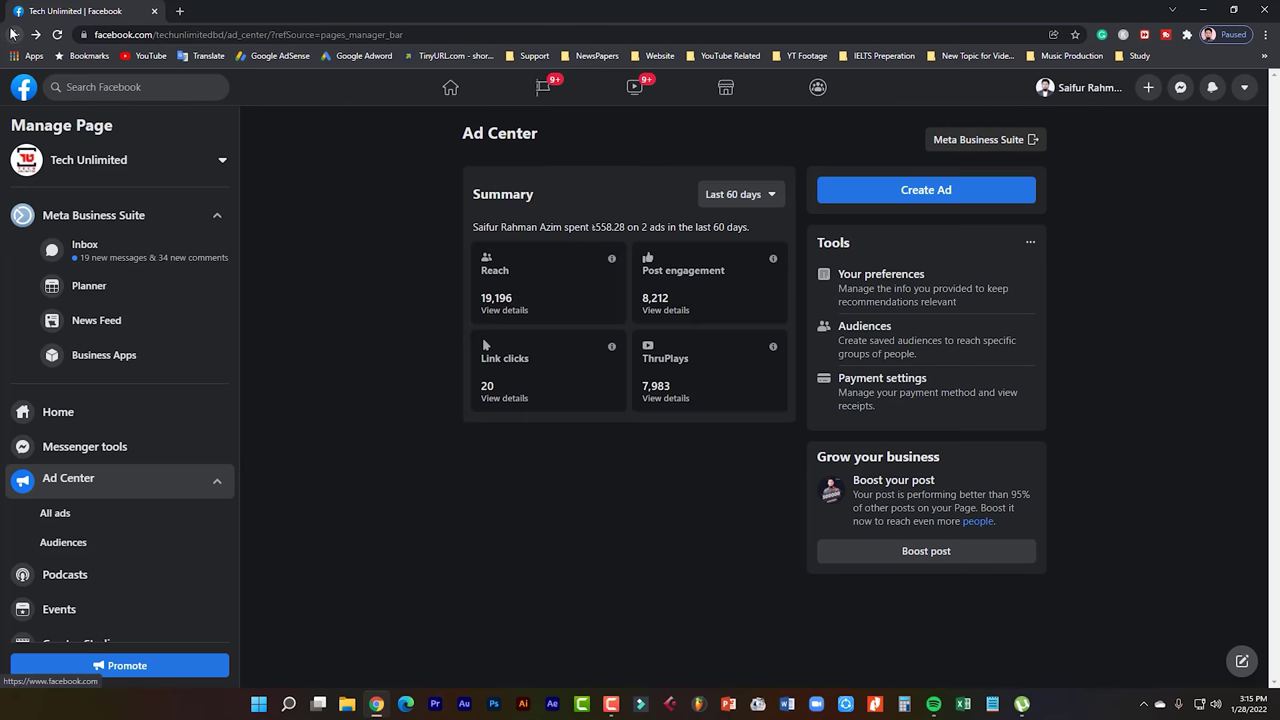
{"action": "left_click", "coordinate": [540, 89]}
{"action": "left_click", "coordinate": [528, 178]}
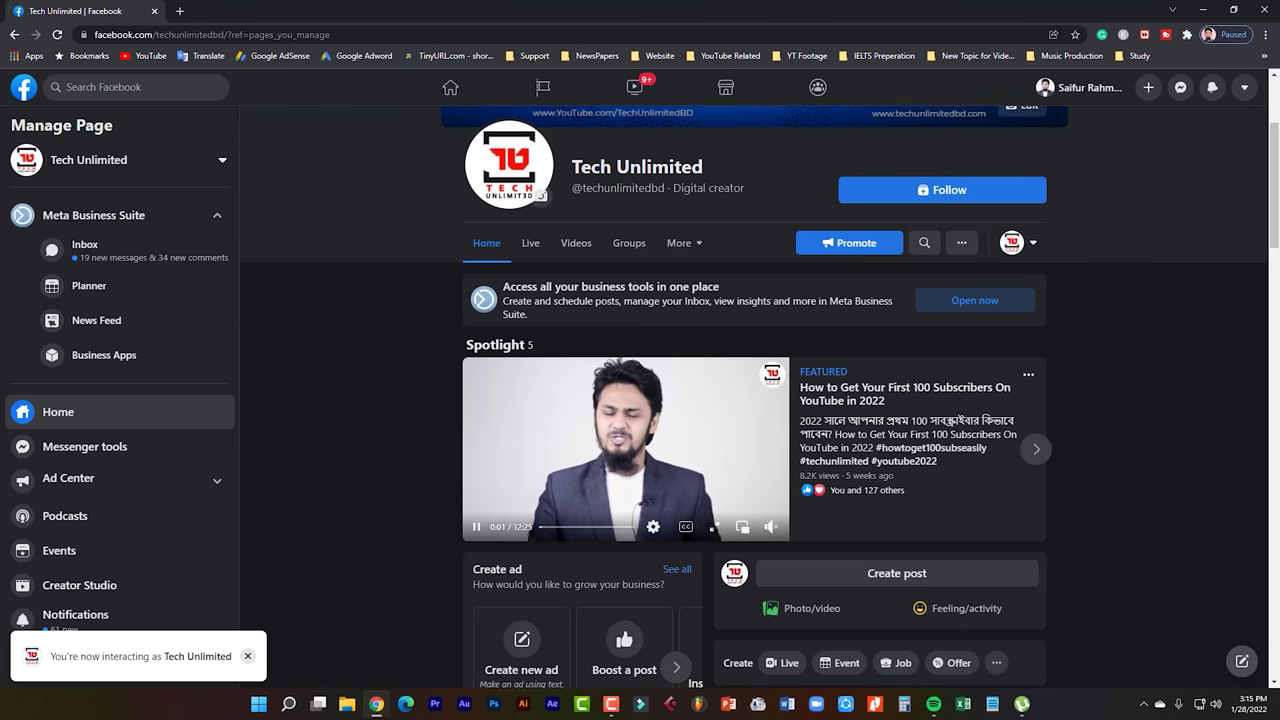
{"action": "scroll", "coordinate": [476, 535], "scroll_direction": "up", "scroll_amount": 3}
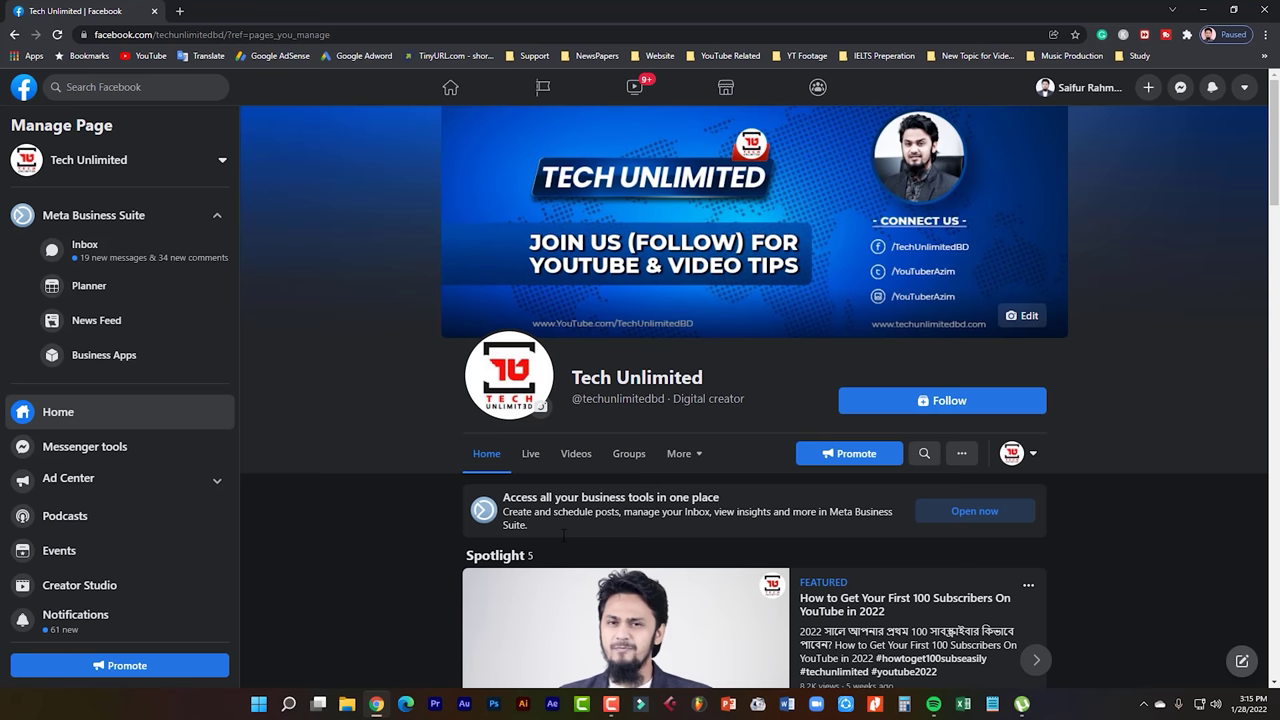
- Search the web for "facebook business manager" in a new tab and open the Meta Business Suite result
{"action": "left_click", "coordinate": [180, 11]}
{"action": "type", "text": "f"}
{"action": "type", "text": "acebook "}
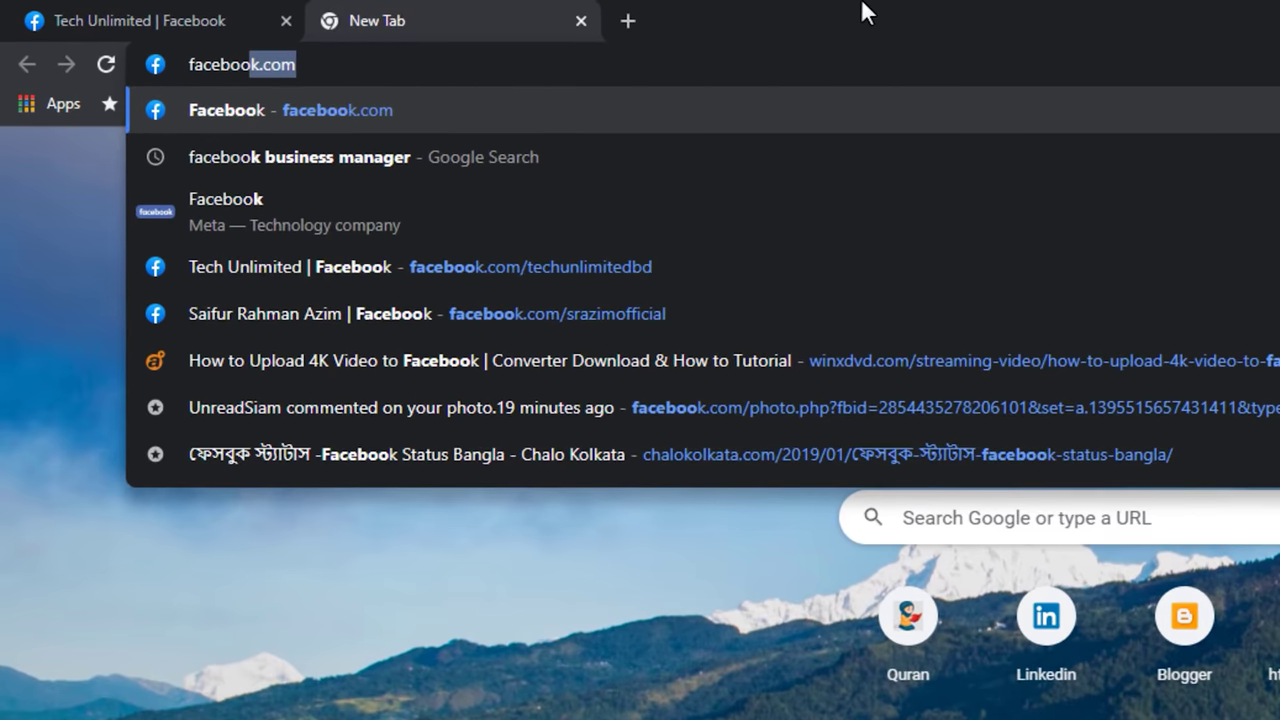
{"action": "type", "text": "bu"}
{"action": "key", "text": "Return"}
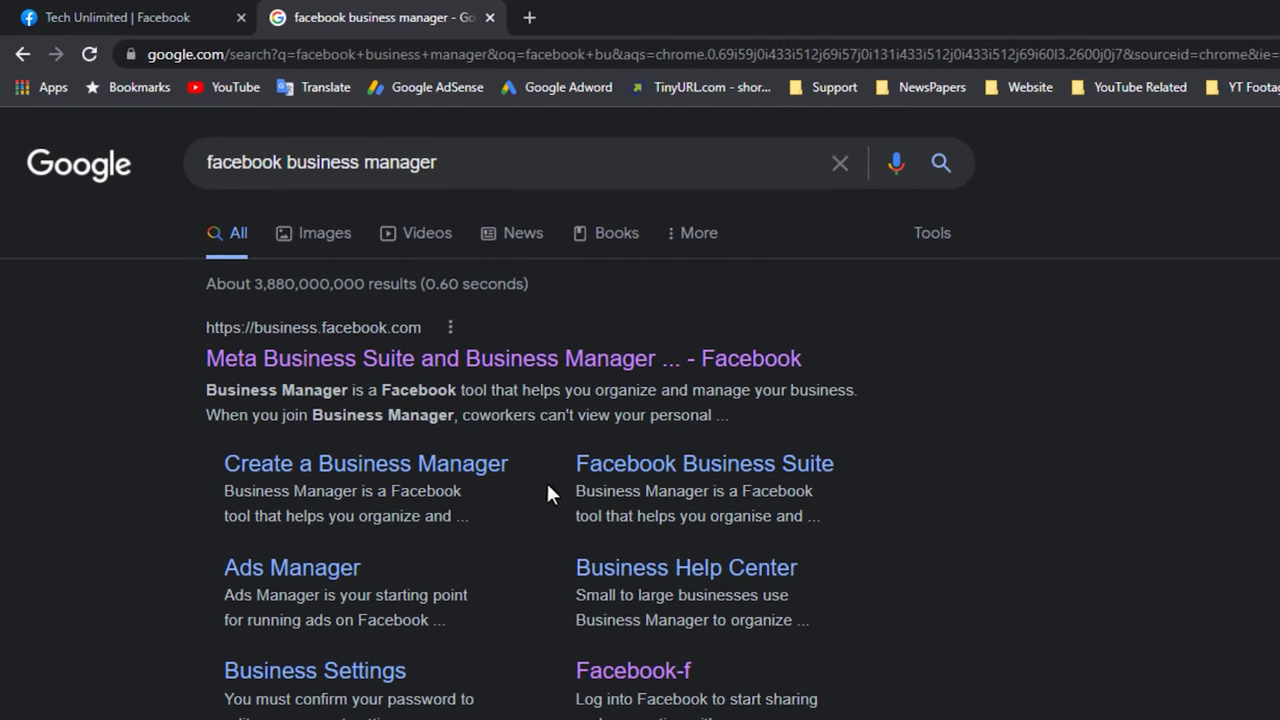
{"action": "left_click", "coordinate": [378, 374]}
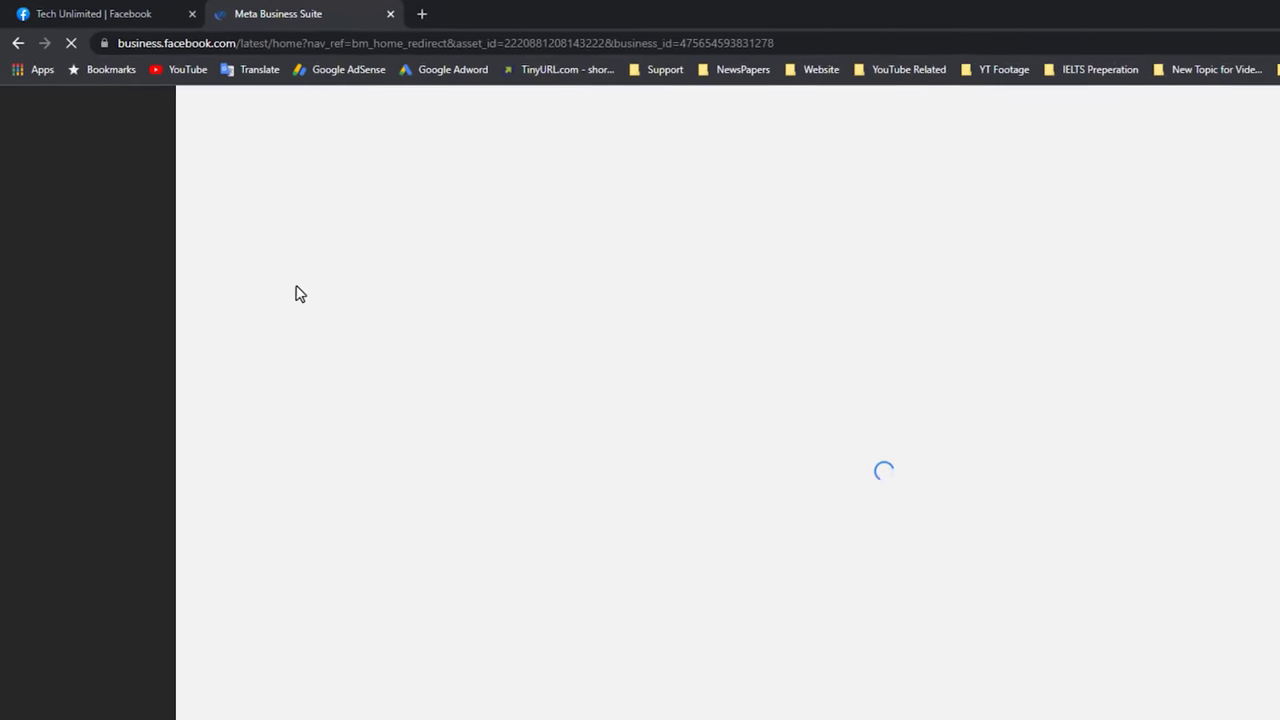
- Look through the business accounts available in Meta Business Suite, including the option to create one, and close the list
{"action": "left_click", "coordinate": [100, 11]}
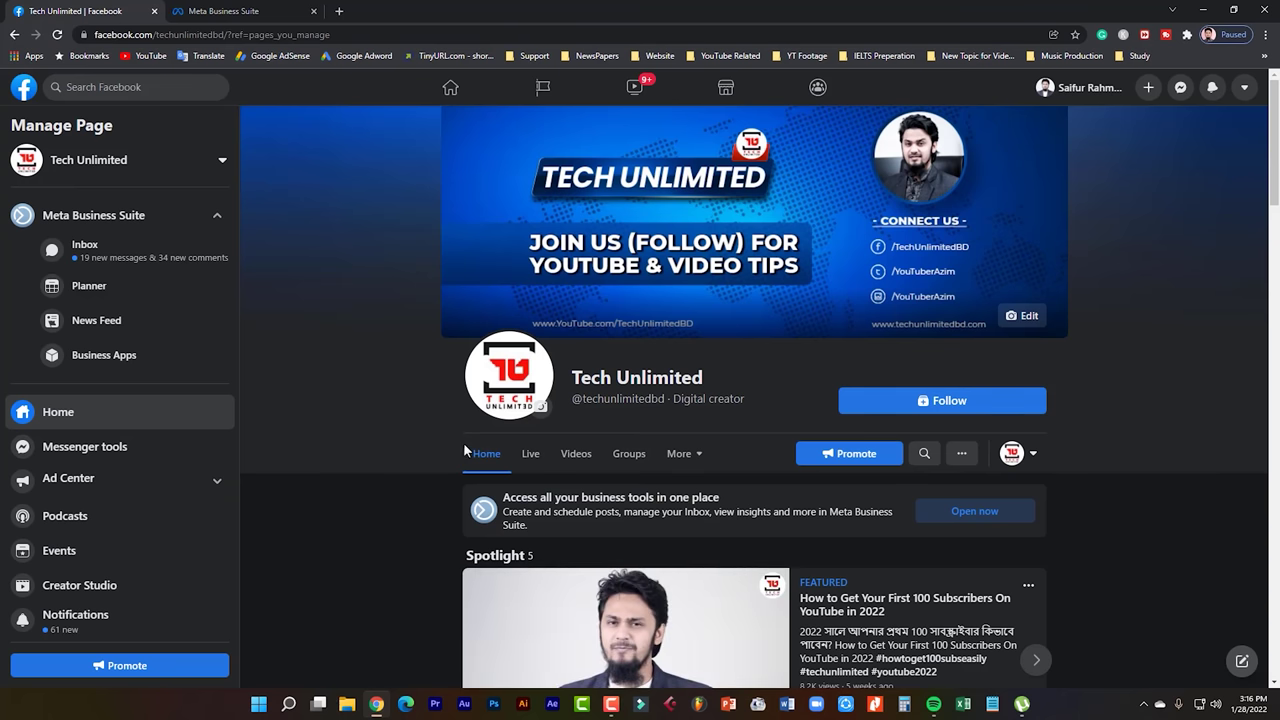
{"action": "left_click", "coordinate": [240, 11]}
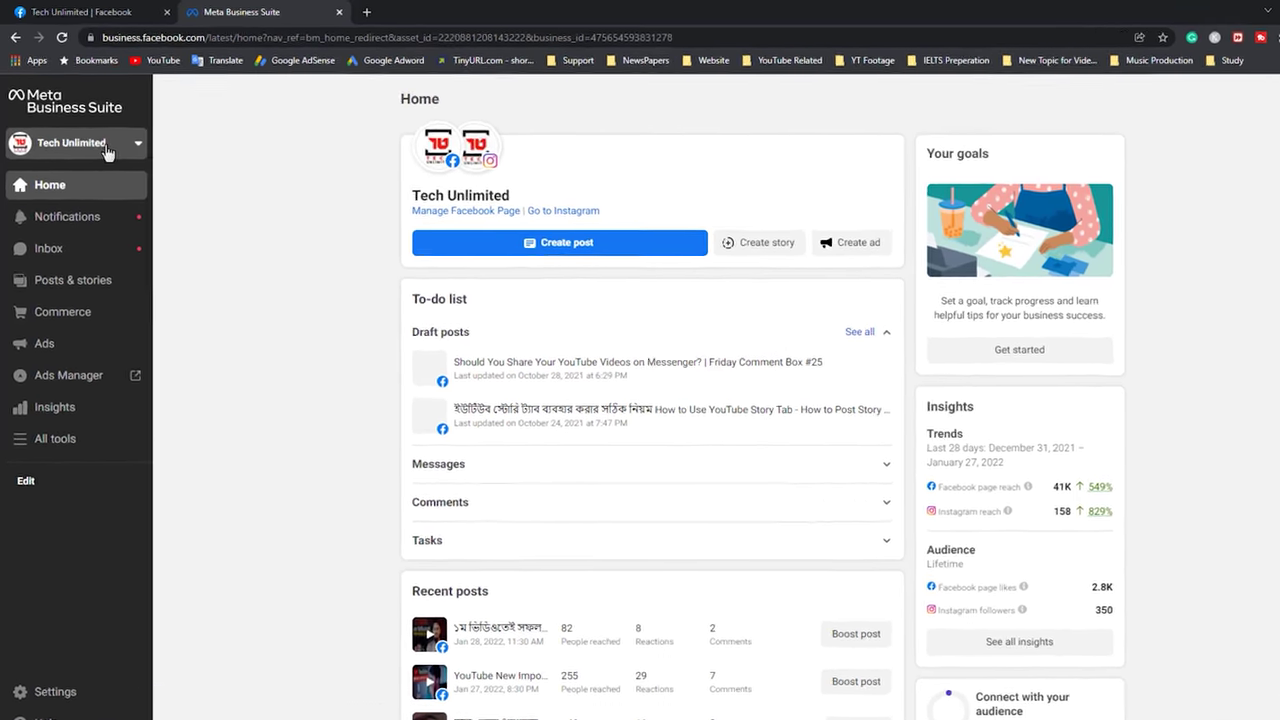
{"action": "left_click", "coordinate": [96, 138]}
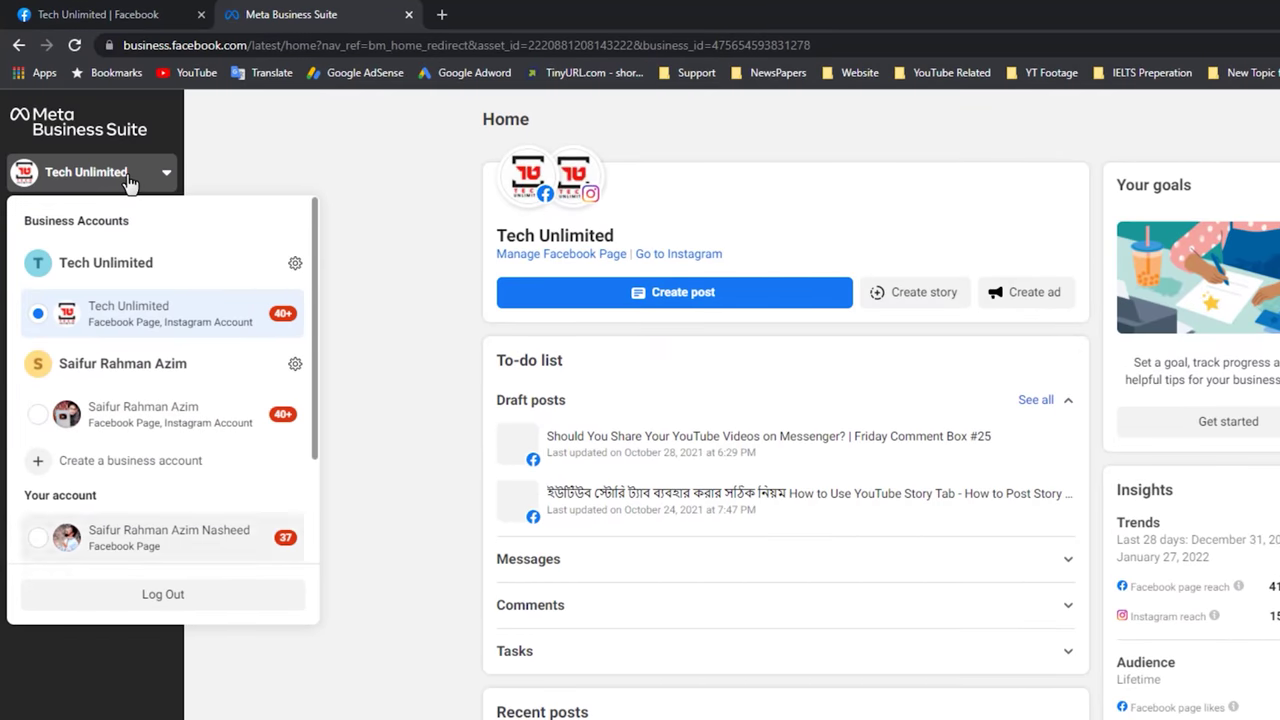
{"action": "scroll", "coordinate": [127, 180], "scroll_direction": "down", "scroll_amount": 3}
{"action": "scroll", "coordinate": [127, 180], "scroll_direction": "up", "scroll_amount": 3}
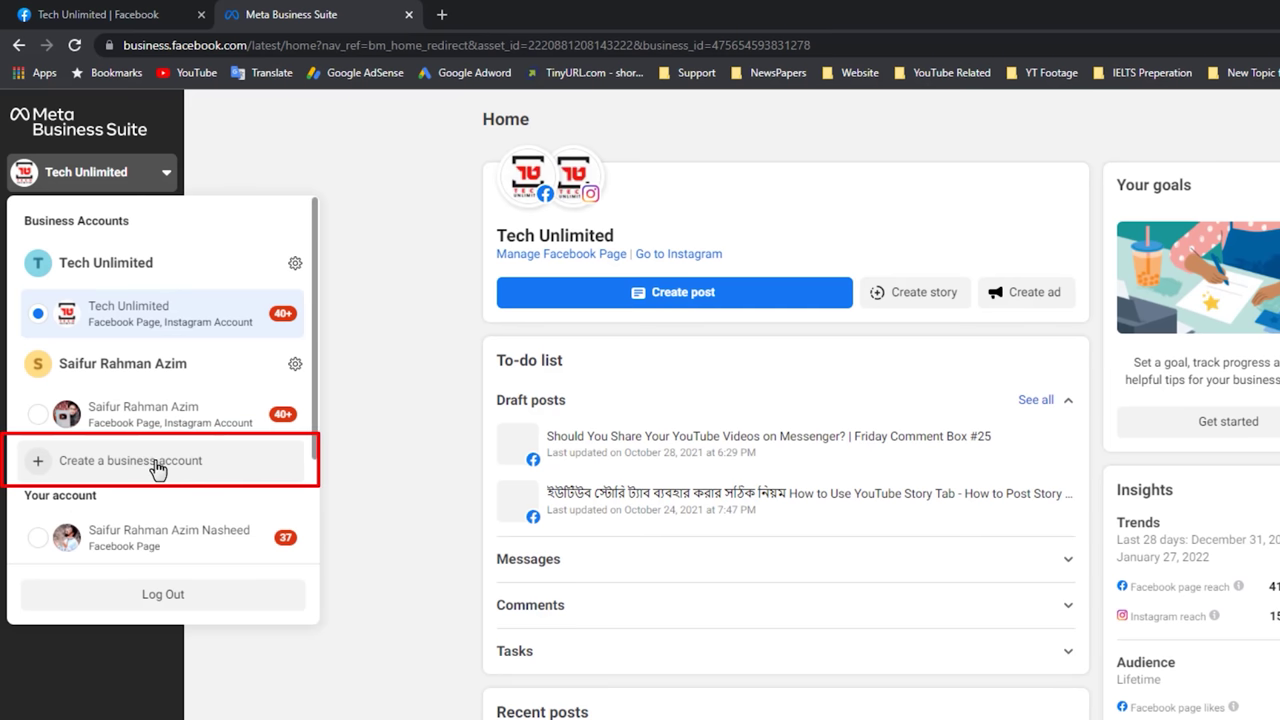
{"action": "left_click", "coordinate": [427, 300]}
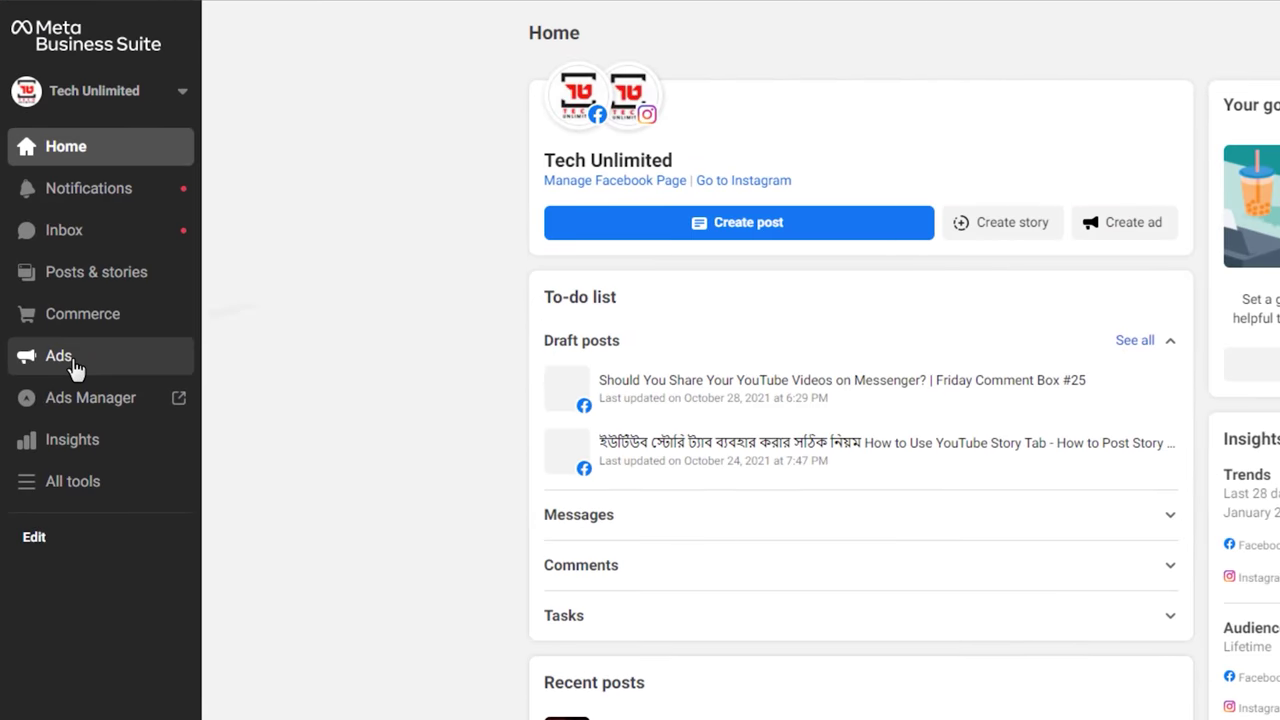
- Look at the campaign list in Ads Manager, then close it and return to Meta Business Suite
{"action": "left_click", "coordinate": [150, 413]}
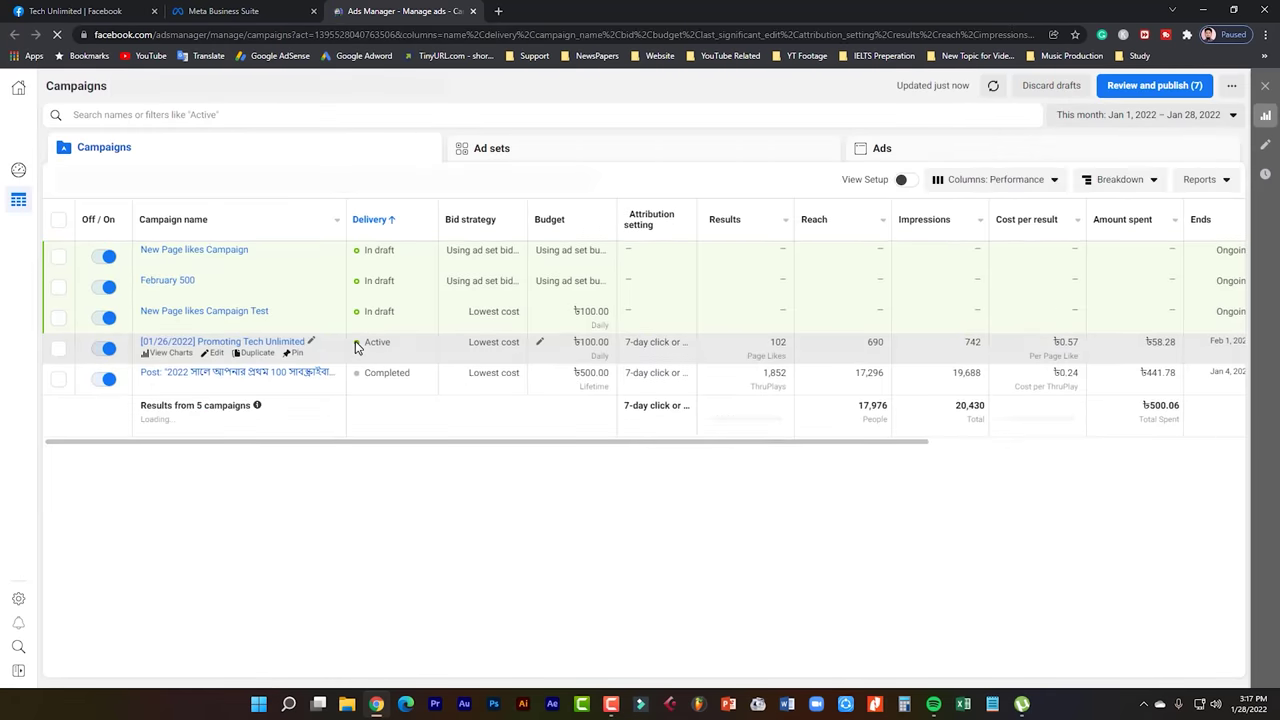
{"action": "left_click", "coordinate": [266, 10]}
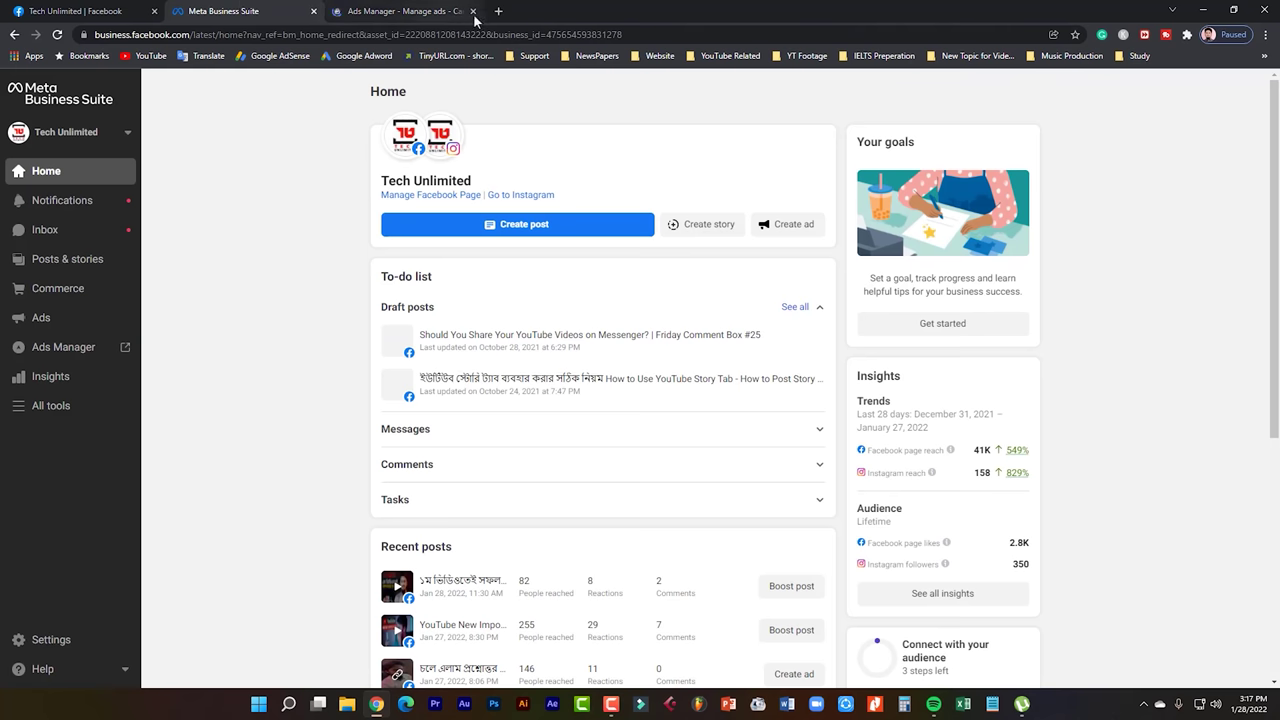
{"action": "left_click", "coordinate": [473, 11]}
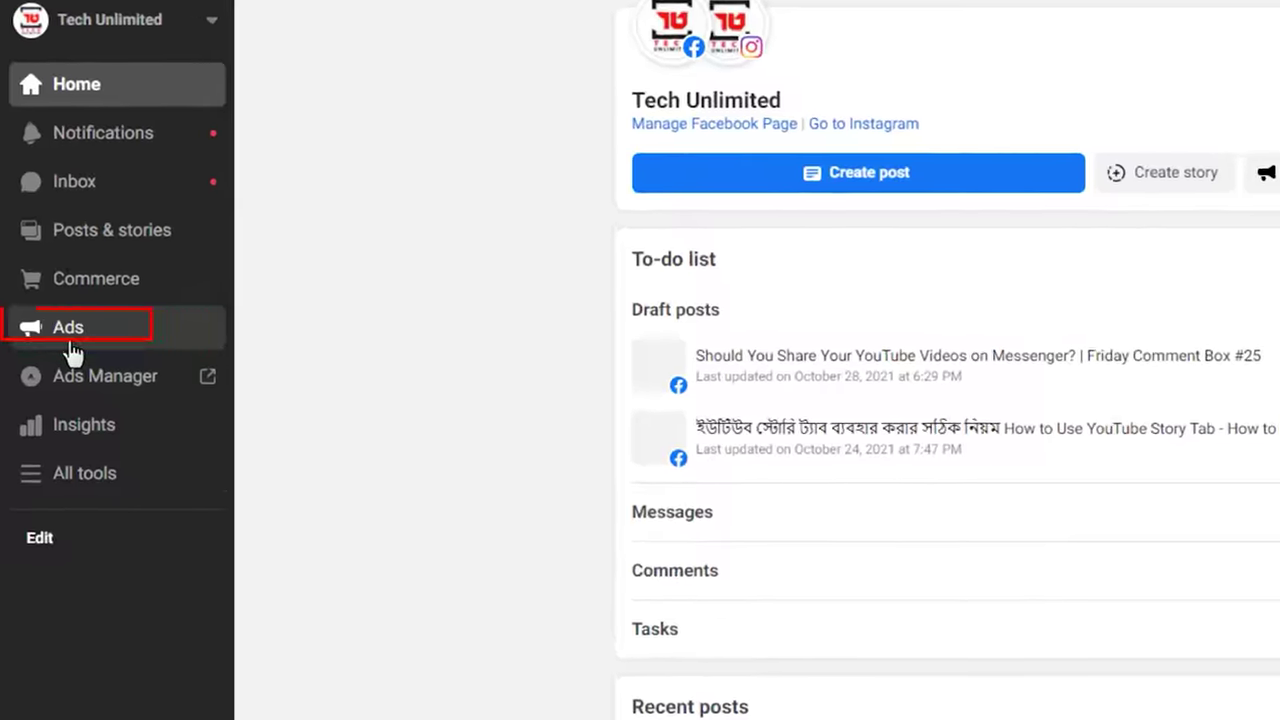
- Check the amounts spent on the two recent ads in the Ads summary and start creating a new ad
{"action": "left_click", "coordinate": [41, 317]}
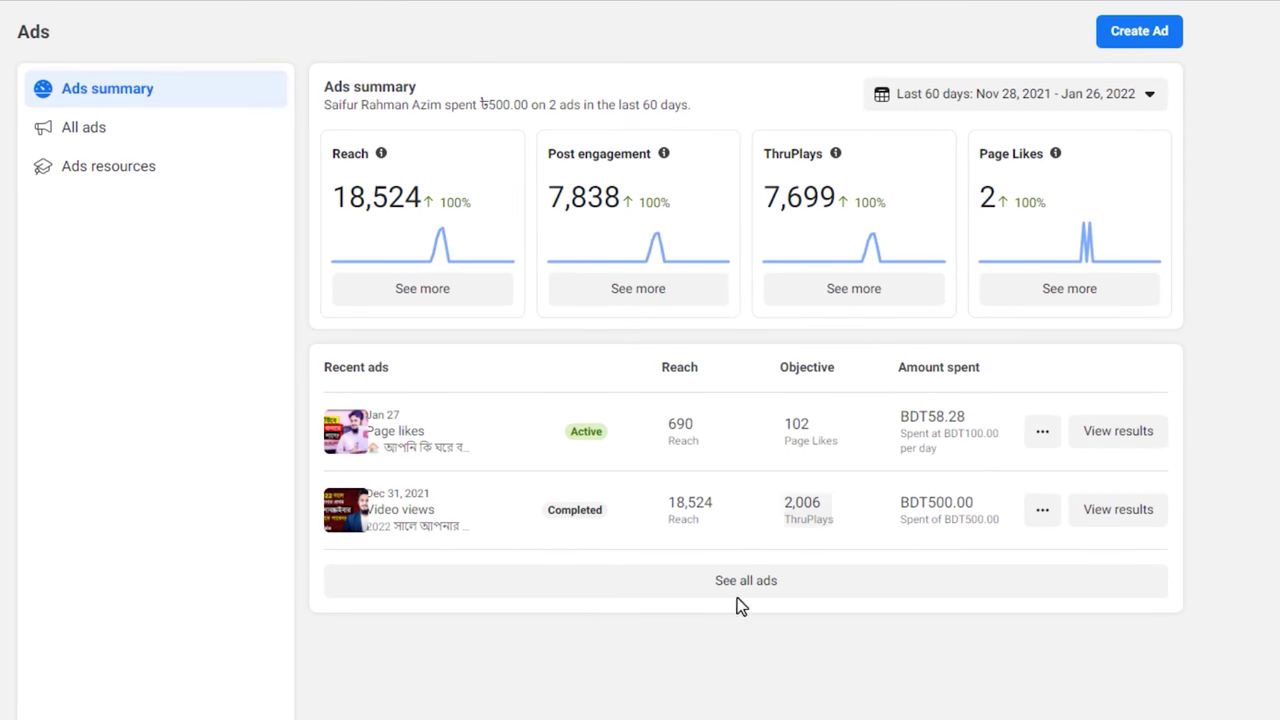
{"action": "left_click_drag", "start_coordinate": [954, 503], "coordinate": [903, 506]}
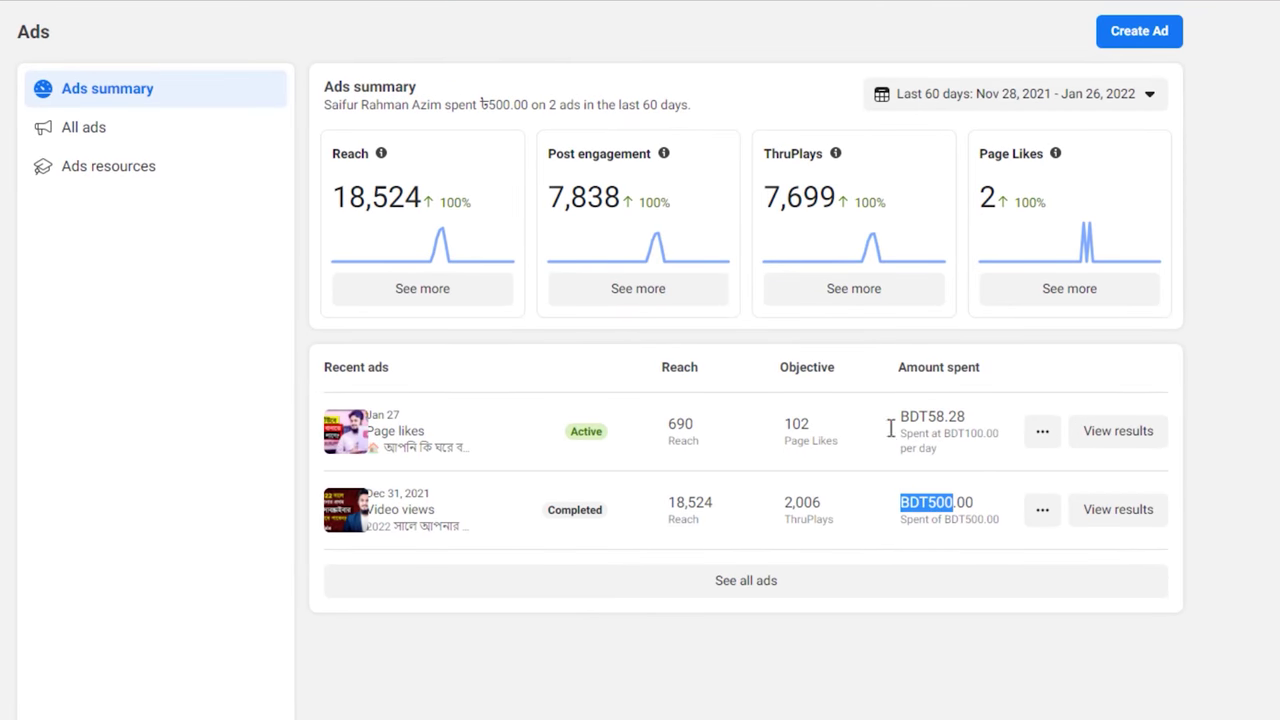
{"action": "left_click_drag", "start_coordinate": [898, 417], "coordinate": [956, 415]}
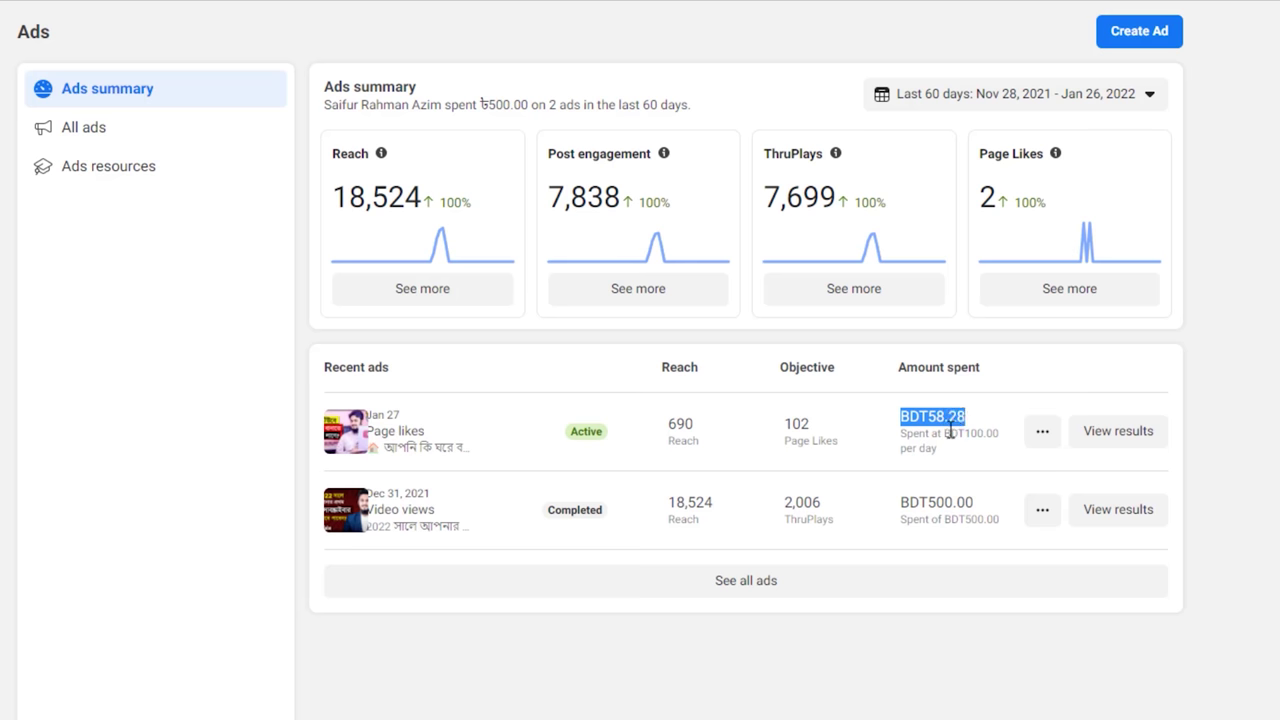
{"action": "left_click", "coordinate": [951, 431]}
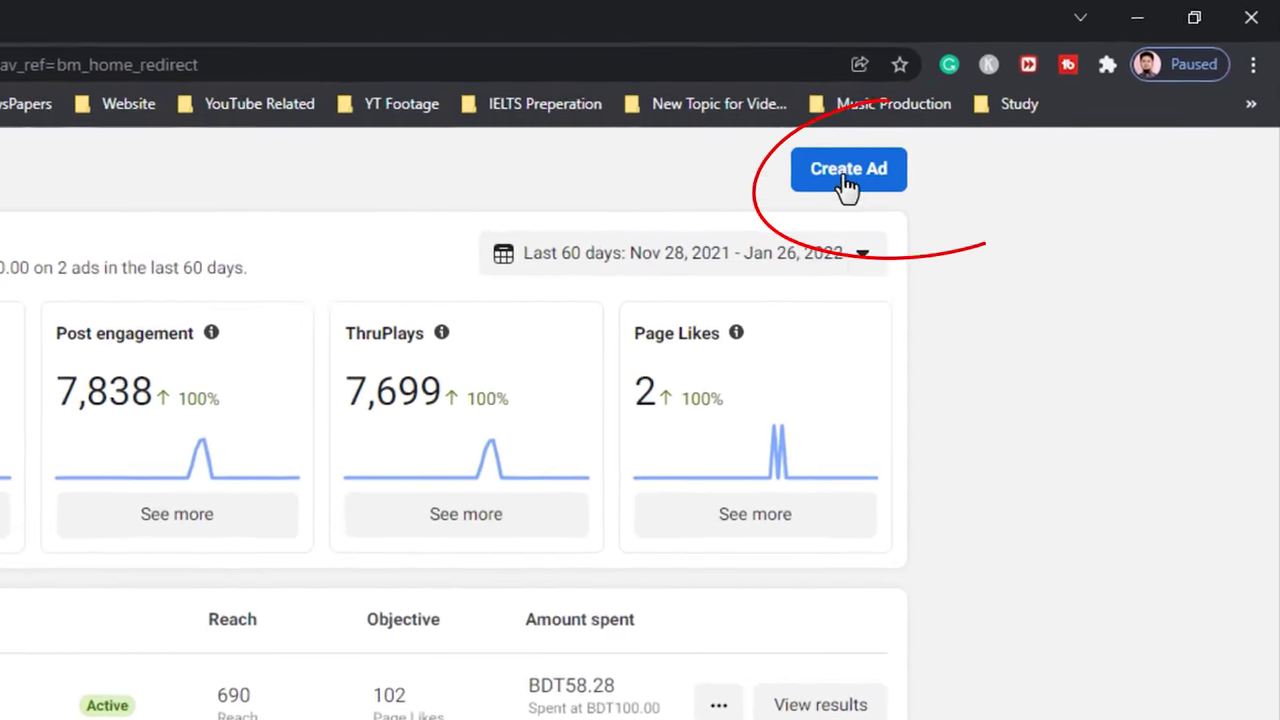
{"action": "left_click", "coordinate": [1049, 89]}
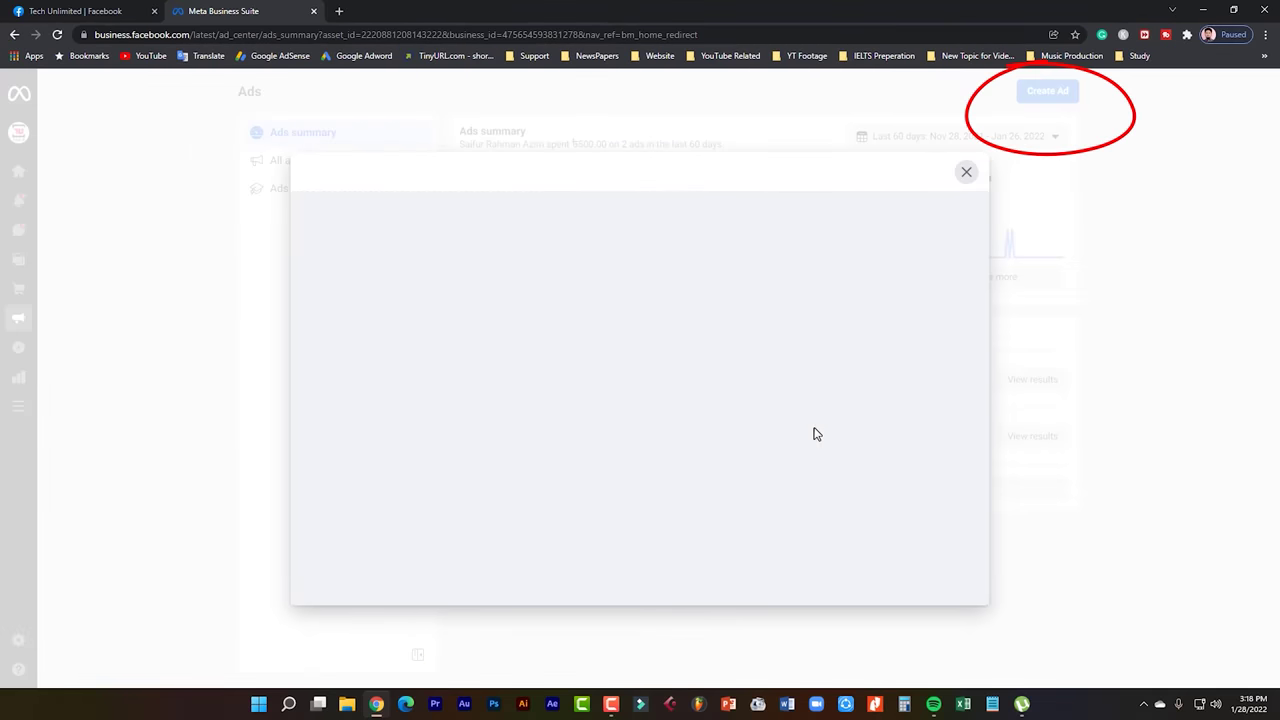
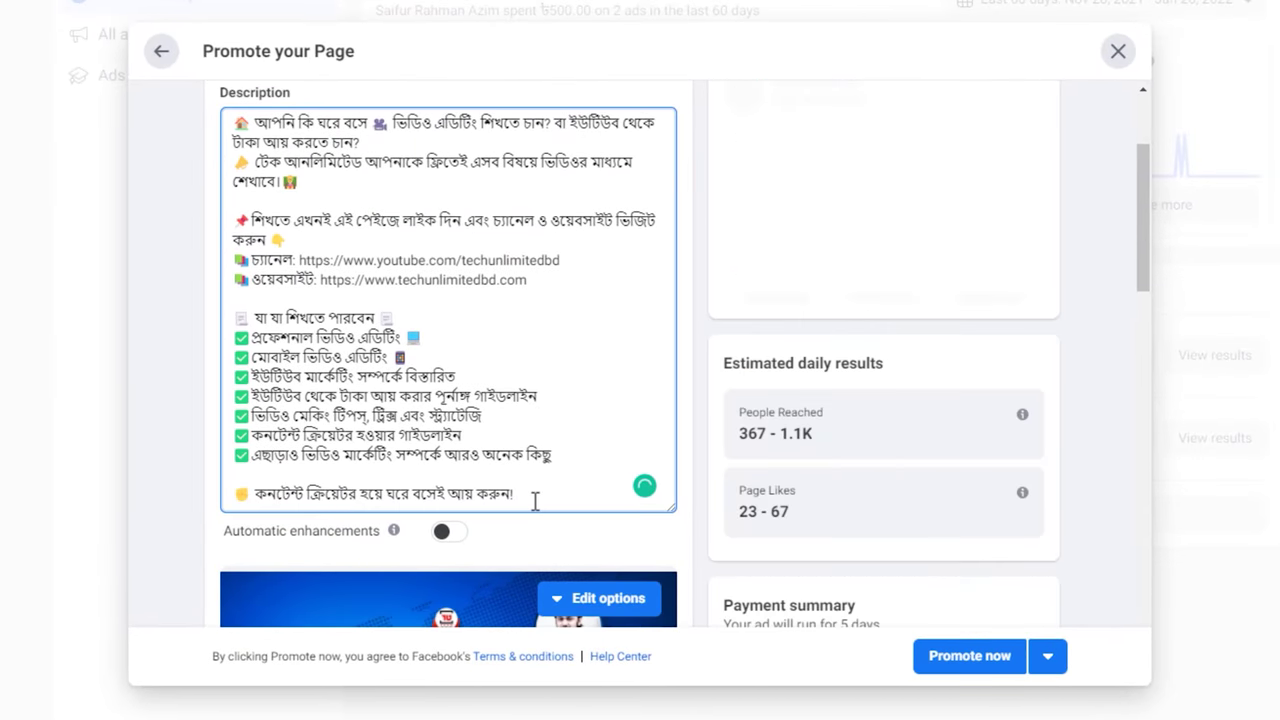
- Review the page promotion's ad description, including its channel and website links, and the creative settings below it
{"action": "scroll", "coordinate": [535, 500], "scroll_direction": "up", "scroll_amount": 2}
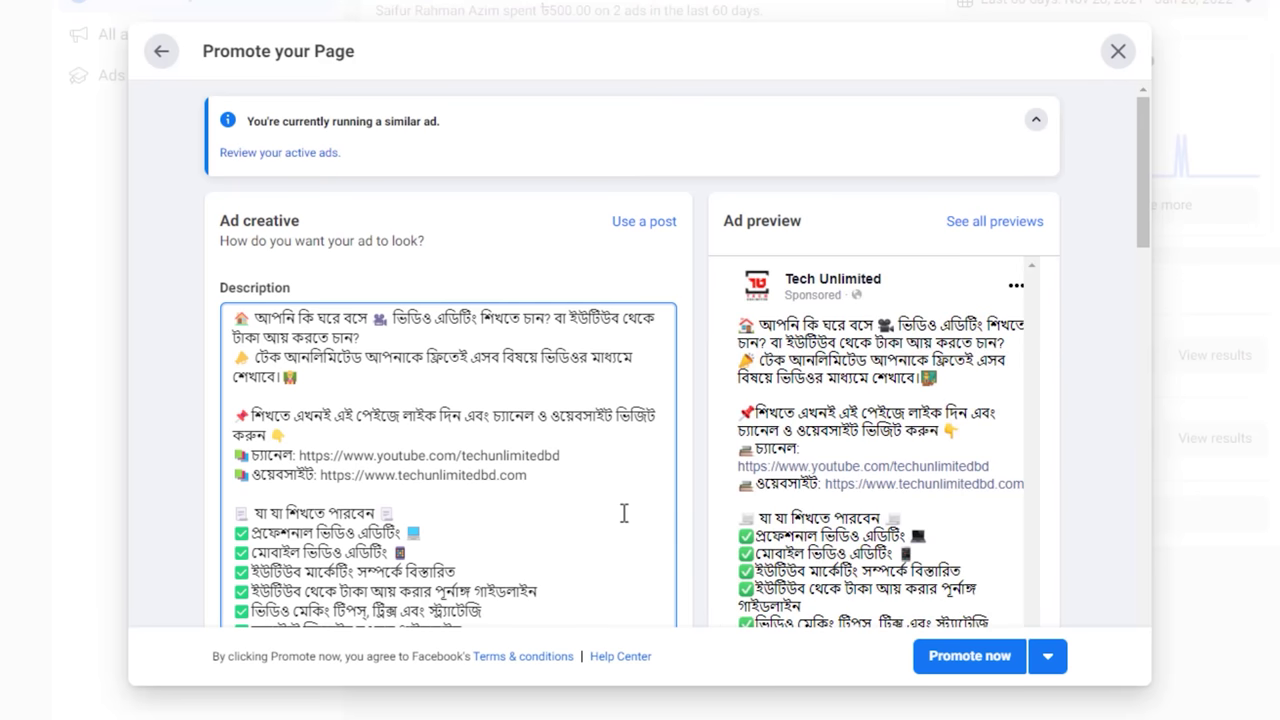
{"action": "mouse_move", "coordinate": [318, 458]}
{"action": "left_mouse_down"}
{"action": "mouse_move", "coordinate": [588, 458]}
{"action": "mouse_move", "coordinate": [578, 478]}
{"action": "mouse_move", "coordinate": [328, 475]}
{"action": "left_mouse_up"}
{"action": "left_click", "coordinate": [349, 497]}
{"action": "left_click_drag", "start_coordinate": [566, 481], "coordinate": [340, 456]}
{"action": "left_click", "coordinate": [466, 333]}
{"action": "scroll", "coordinate": [542, 462], "scroll_direction": "down", "scroll_amount": 2}
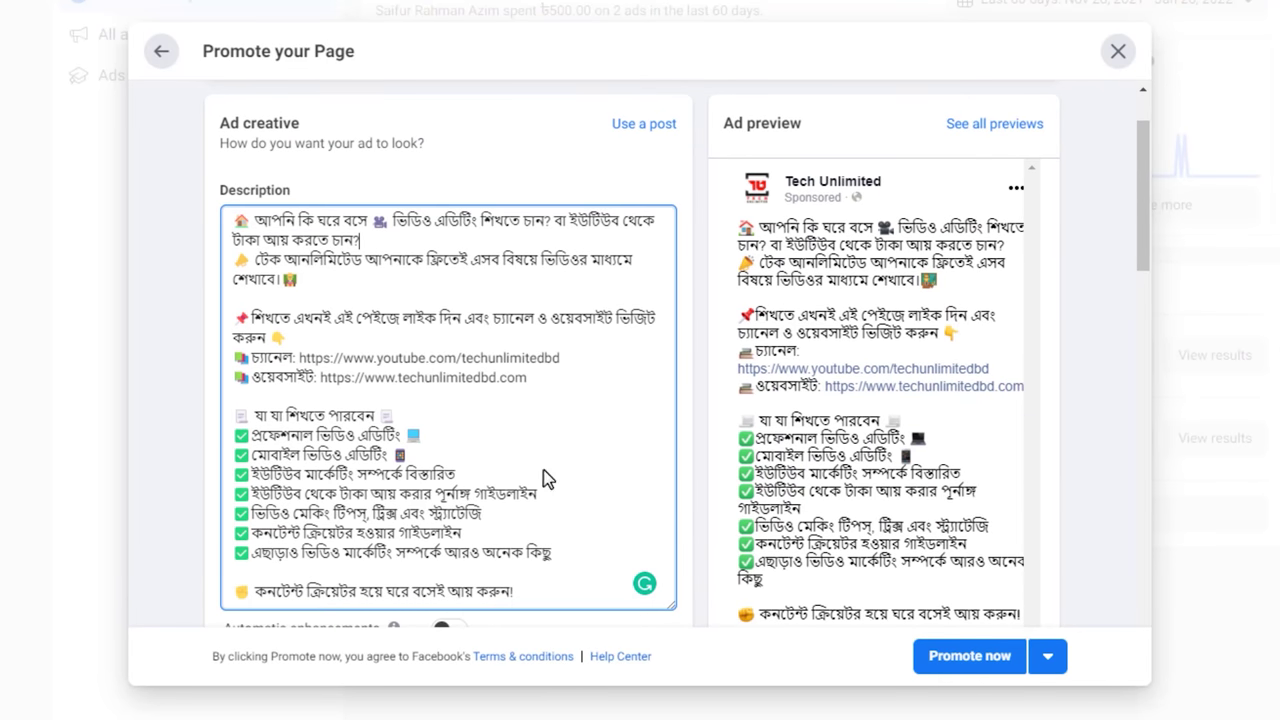
{"action": "scroll", "coordinate": [545, 478], "scroll_direction": "down", "scroll_amount": 4}
{"action": "scroll", "coordinate": [543, 478], "scroll_direction": "down", "scroll_amount": 2}
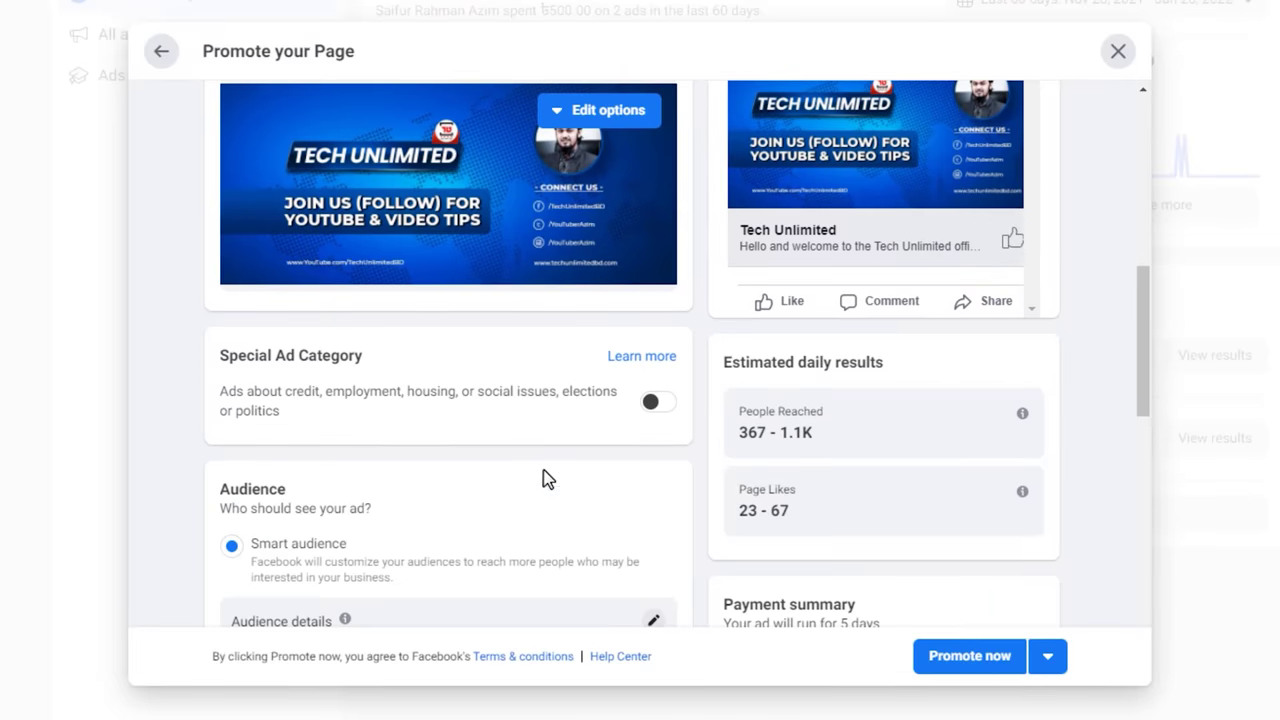
- Choose a different media file for the ad creative and show the Facebook page's own videos
{"action": "scroll", "coordinate": [569, 420], "scroll_direction": "up", "scroll_amount": 2}
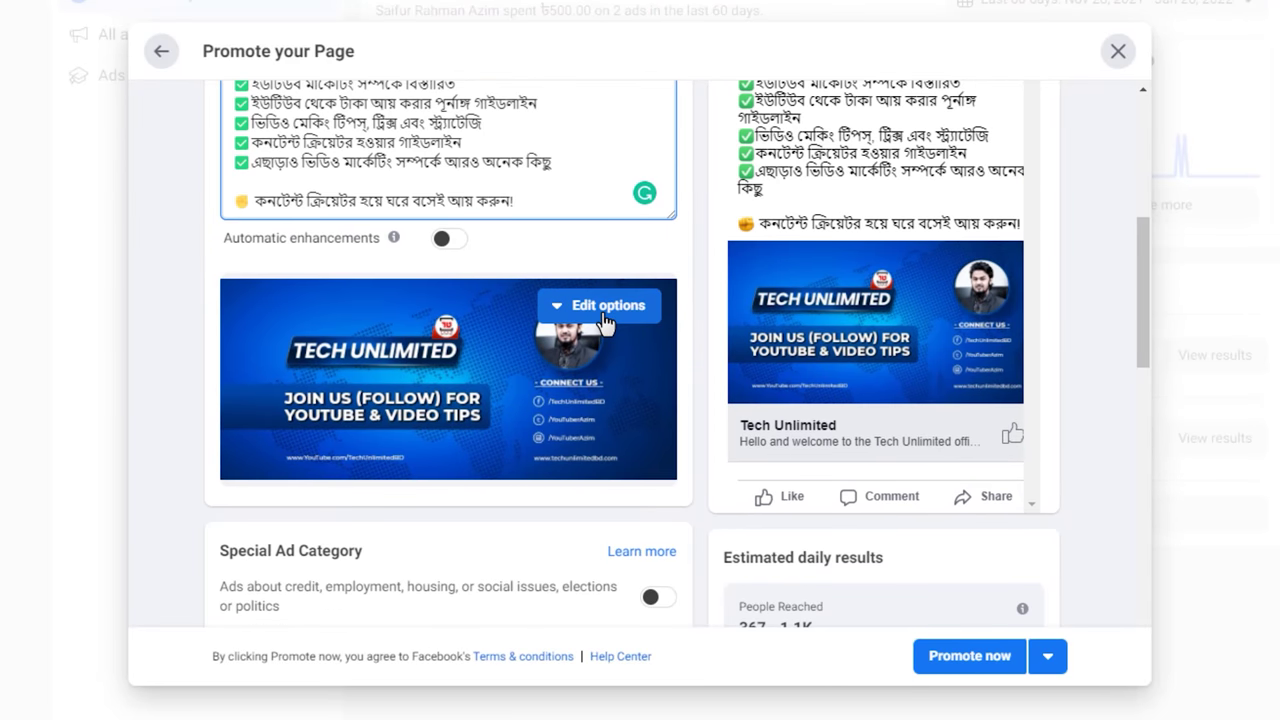
{"action": "left_click", "coordinate": [567, 314]}
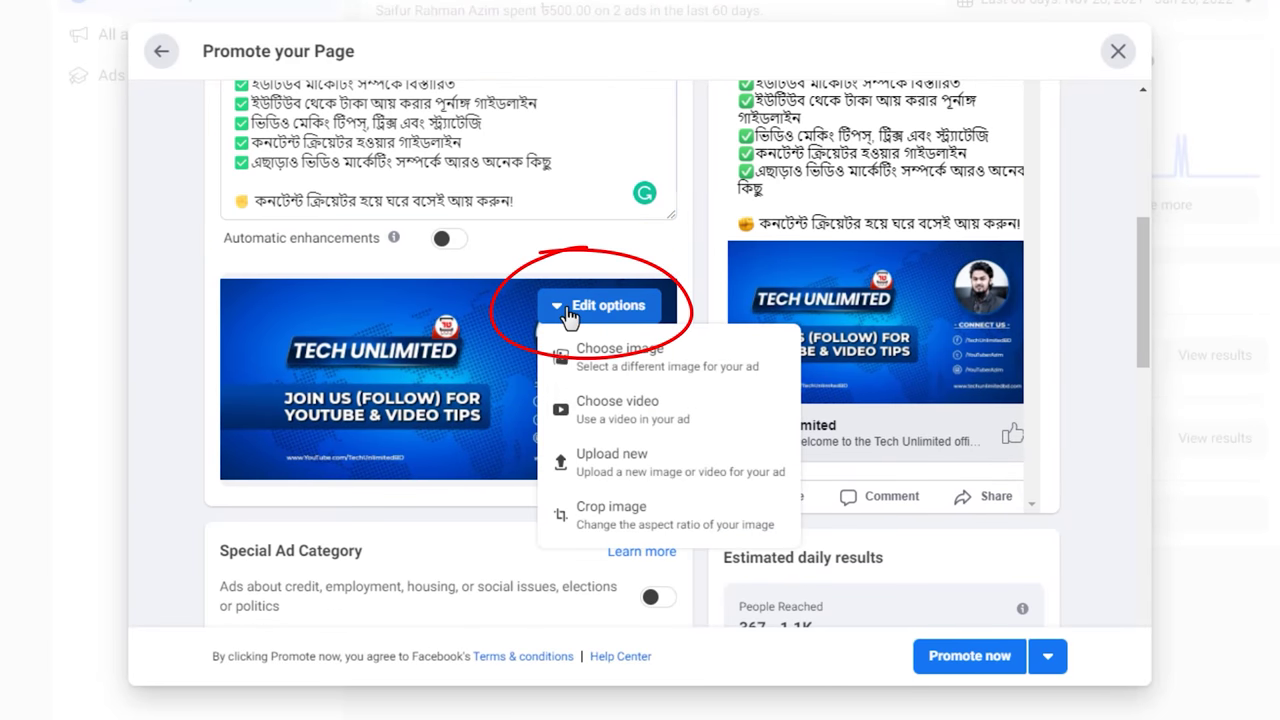
{"action": "left_click", "coordinate": [624, 367]}
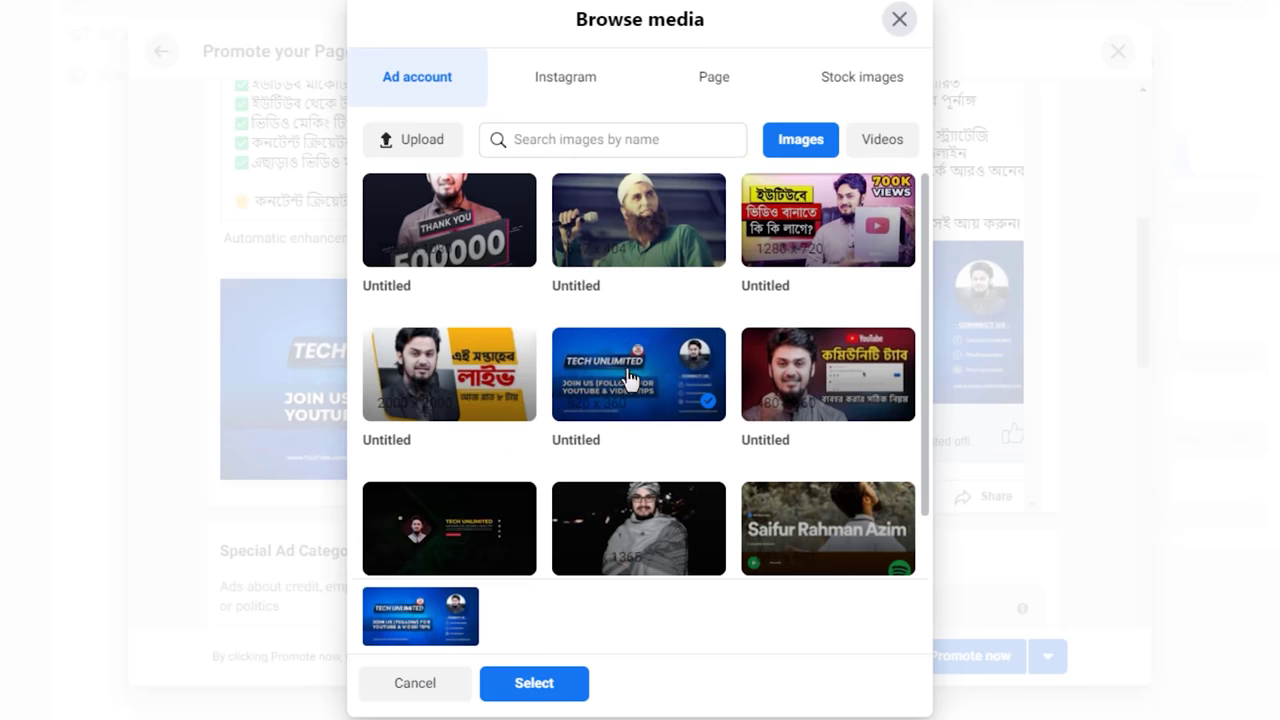
{"action": "left_click", "coordinate": [712, 88]}
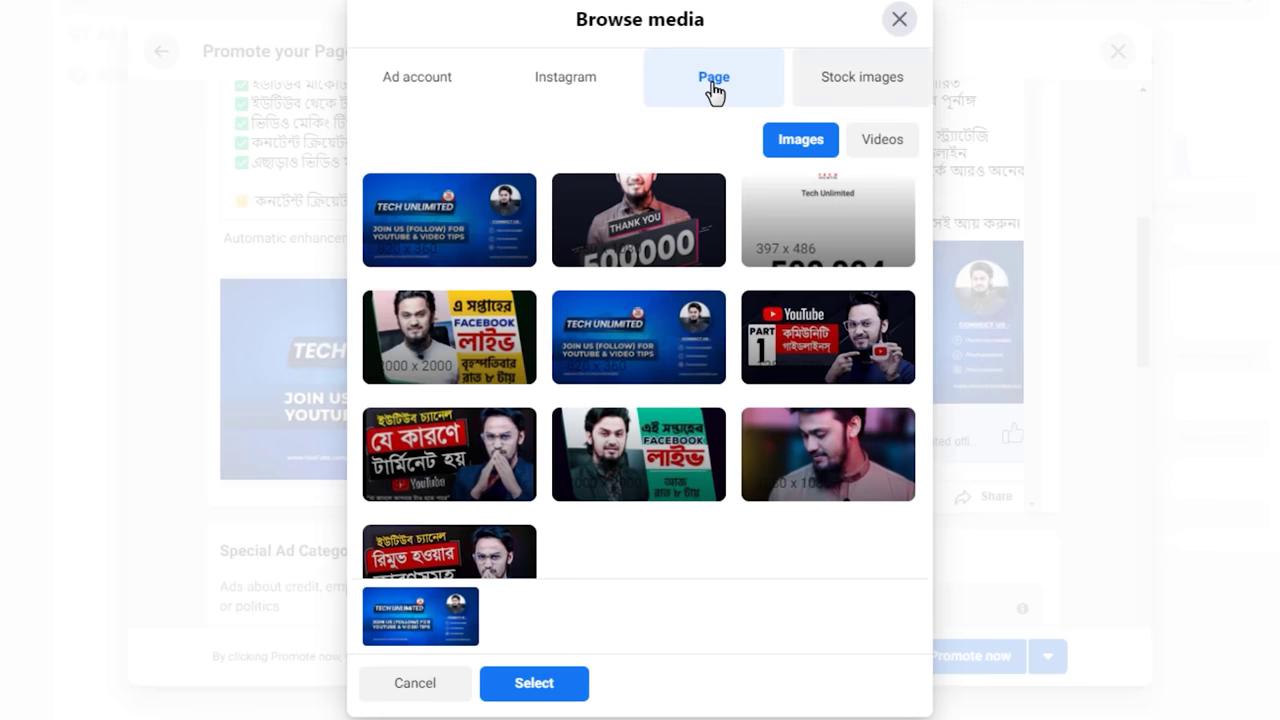
{"action": "left_click", "coordinate": [876, 148]}
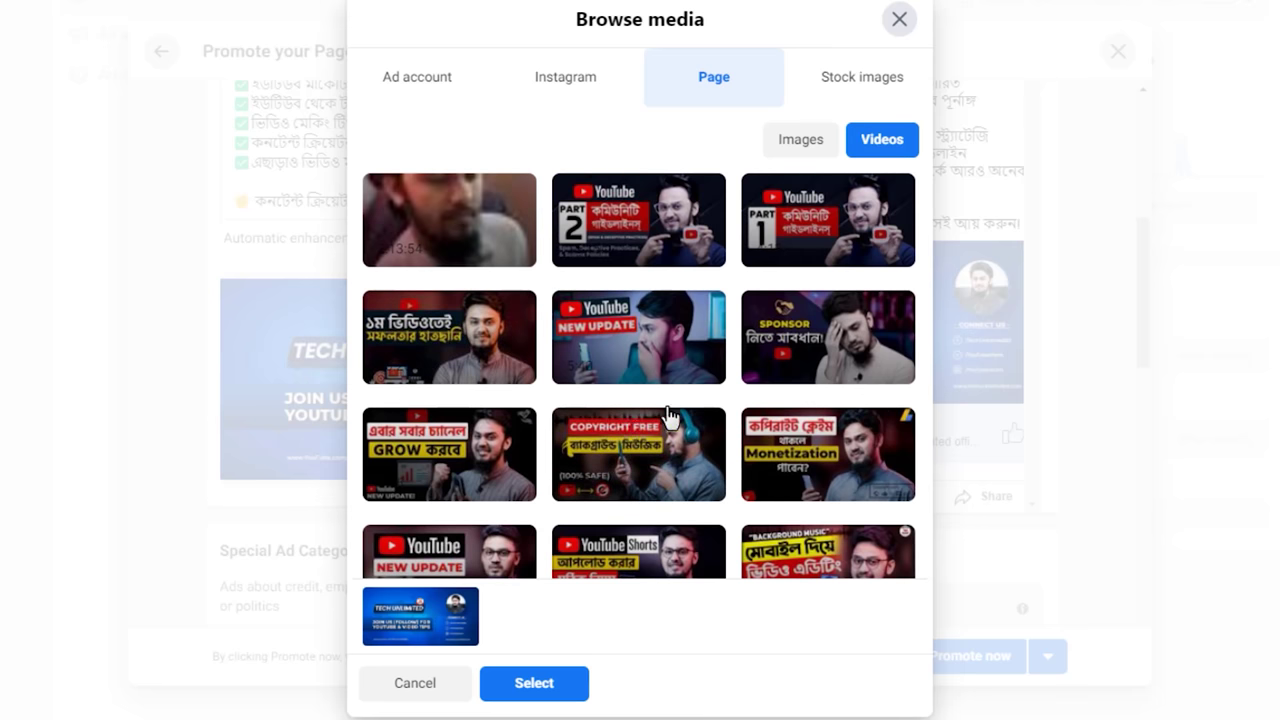
- Find the page's video with the "700K VIEWS" thumbnail and use it as the ad's media
{"action": "scroll", "coordinate": [700, 410], "scroll_direction": "down", "scroll_amount": 10}
{"action": "scroll", "coordinate": [697, 396], "scroll_direction": "down", "scroll_amount": 10}
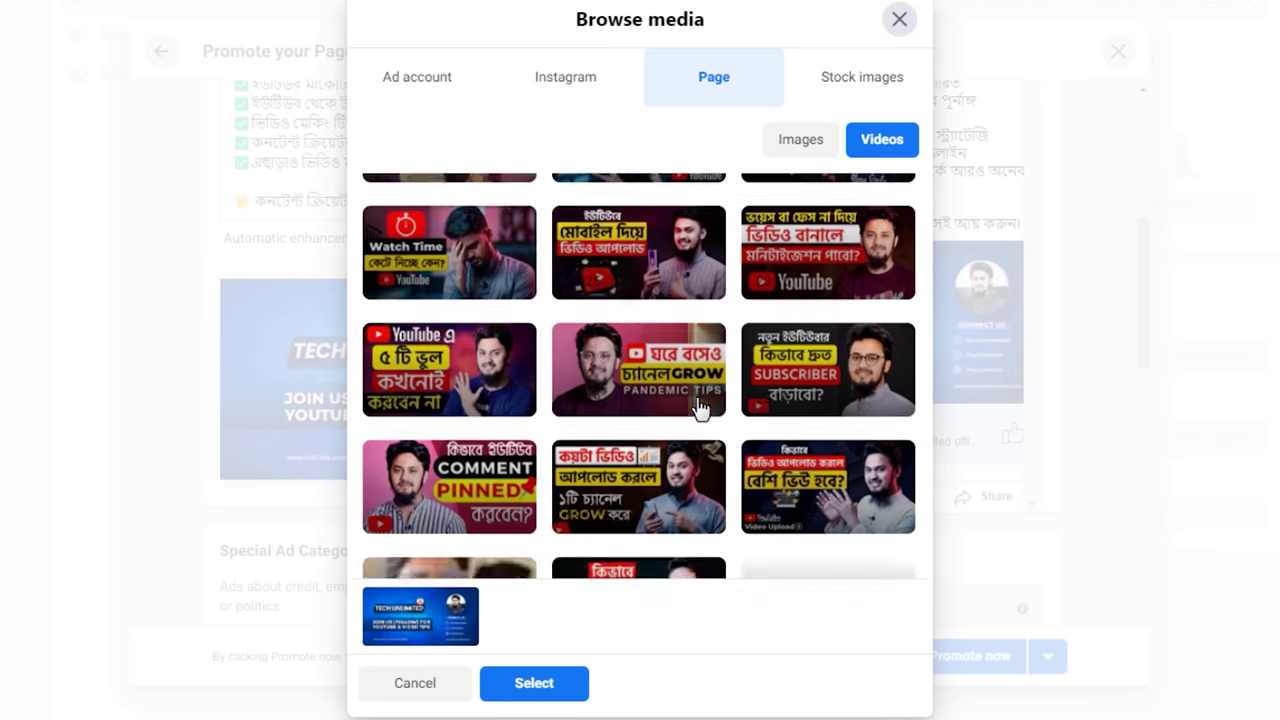
{"action": "scroll", "coordinate": [700, 407], "scroll_direction": "down", "scroll_amount": 5}
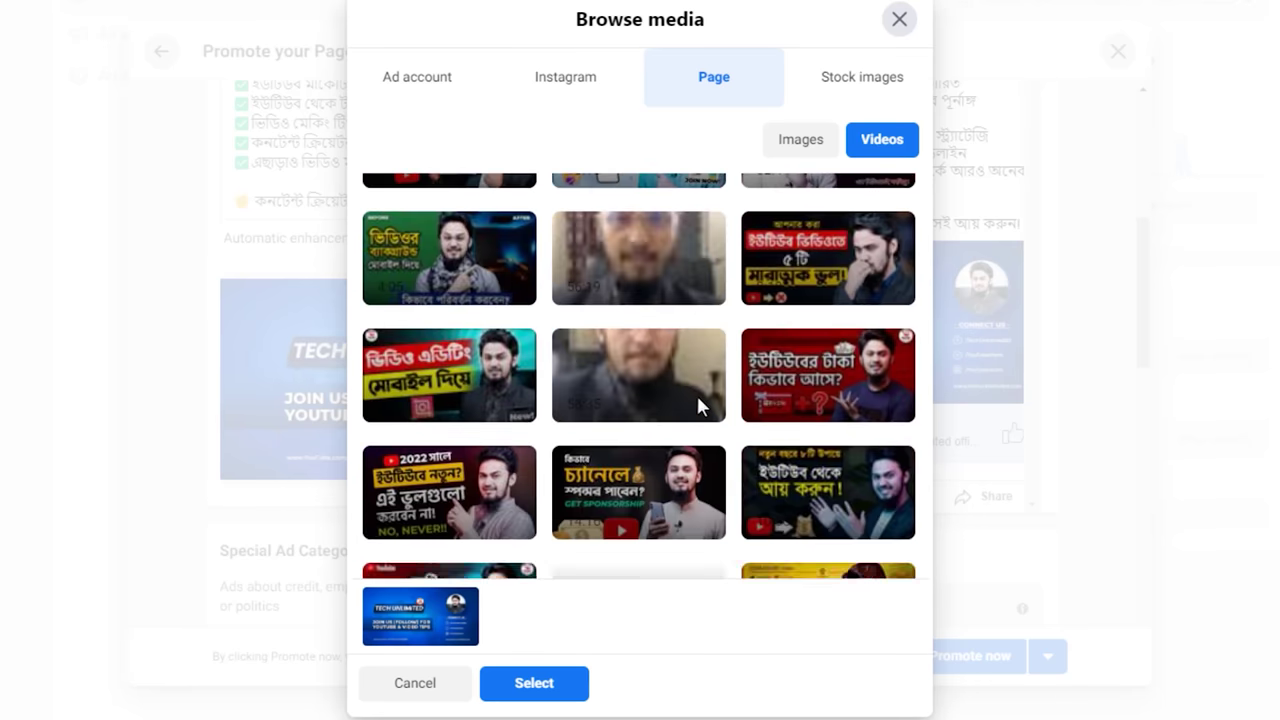
{"action": "scroll", "coordinate": [700, 410], "scroll_direction": "down", "scroll_amount": 6}
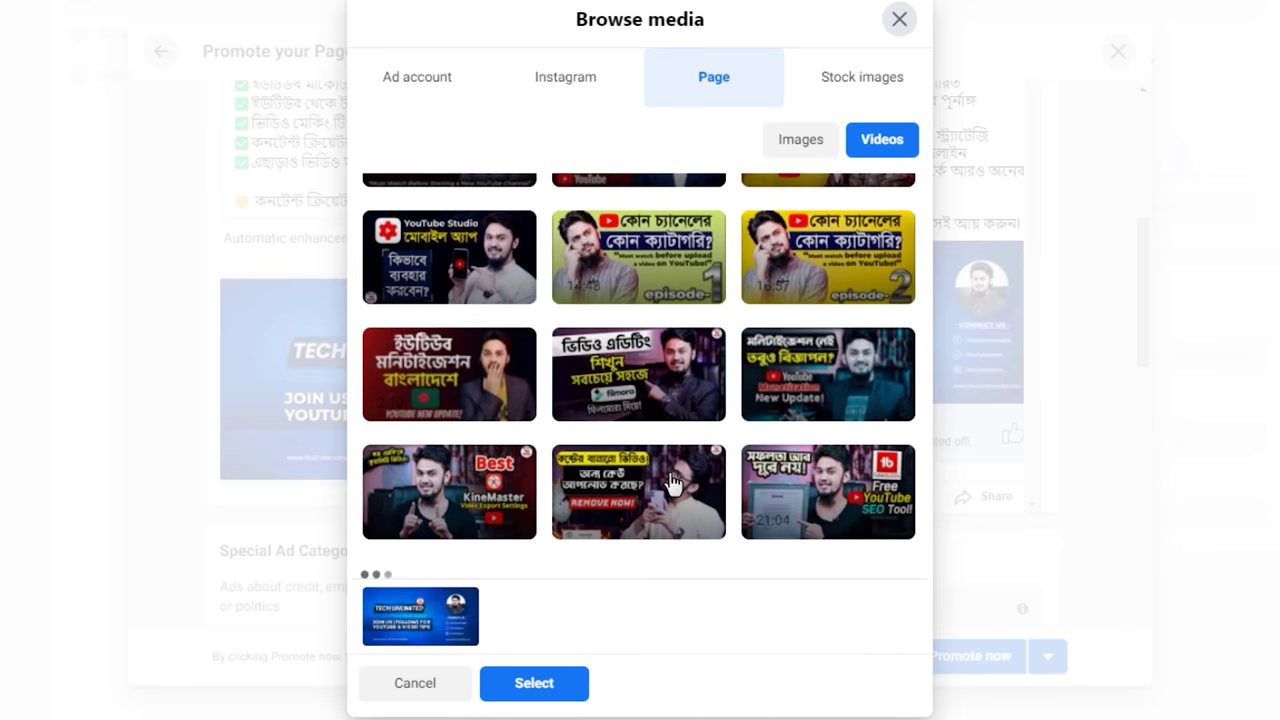
{"action": "scroll", "coordinate": [672, 482], "scroll_direction": "down", "scroll_amount": 8}
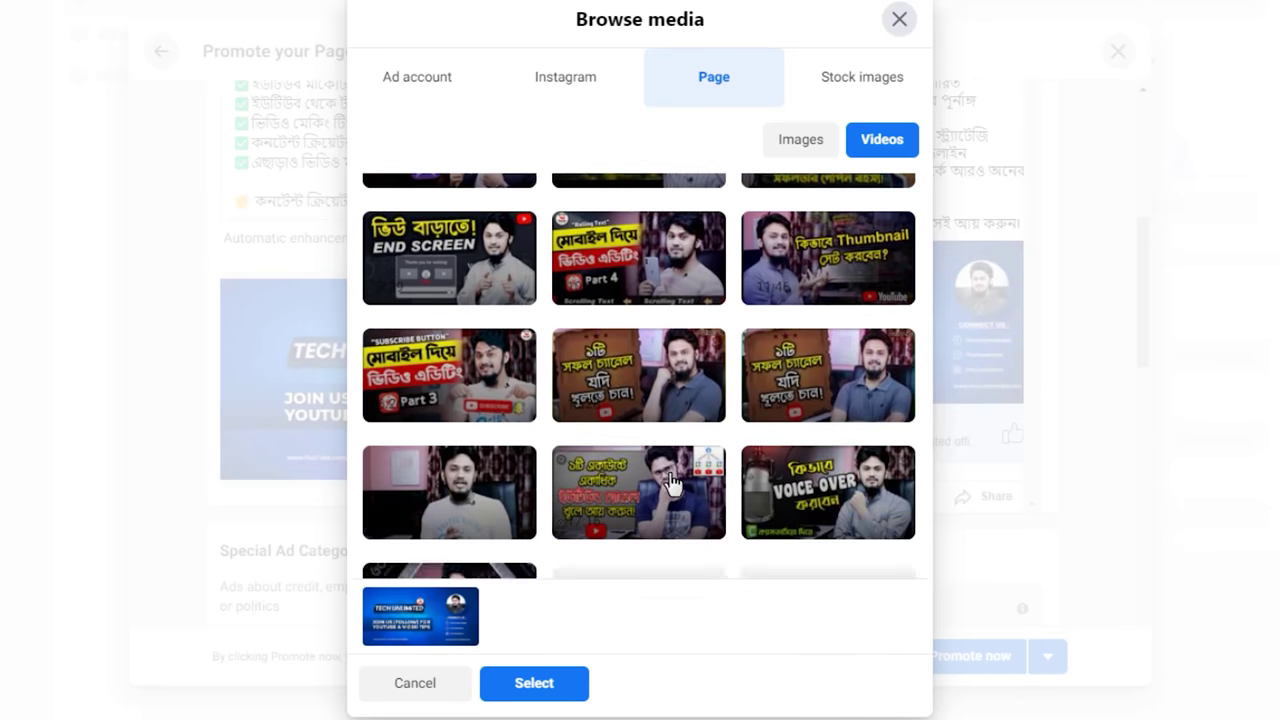
{"action": "scroll", "coordinate": [672, 482], "scroll_direction": "down", "scroll_amount": 4}
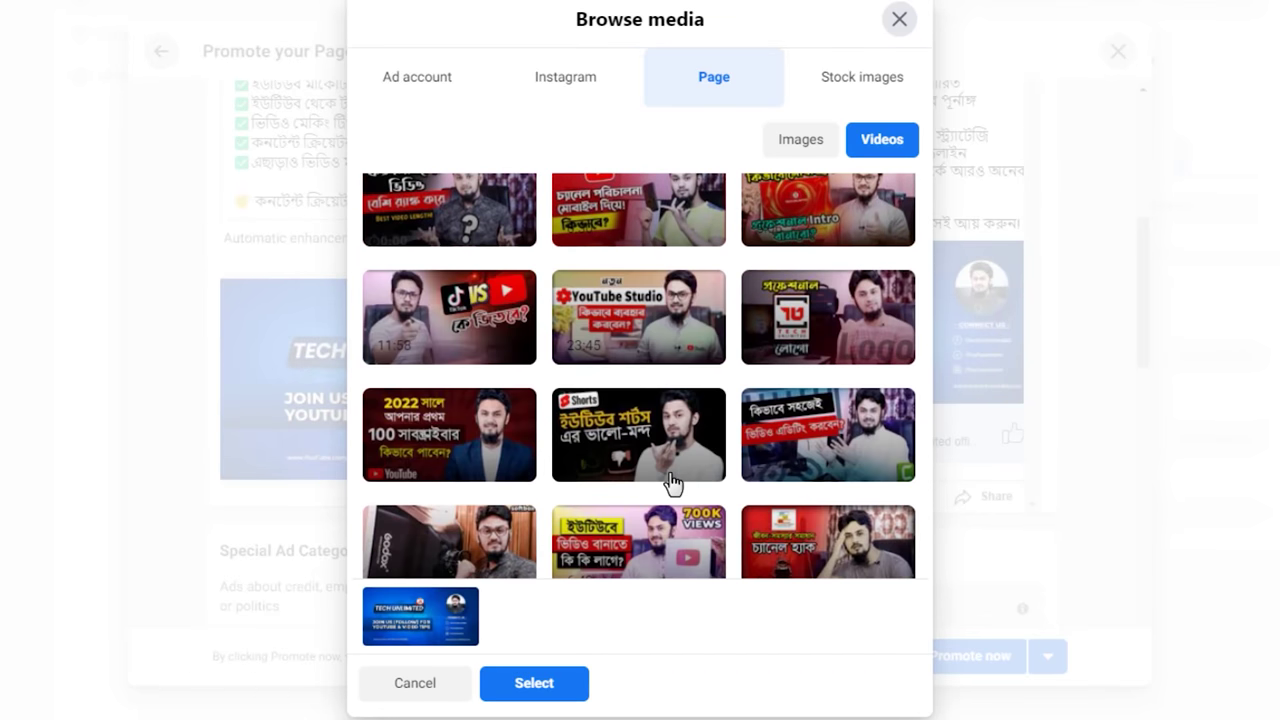
{"action": "scroll", "coordinate": [672, 482], "scroll_direction": "down", "scroll_amount": 2}
{"action": "left_click", "coordinate": [676, 386]}
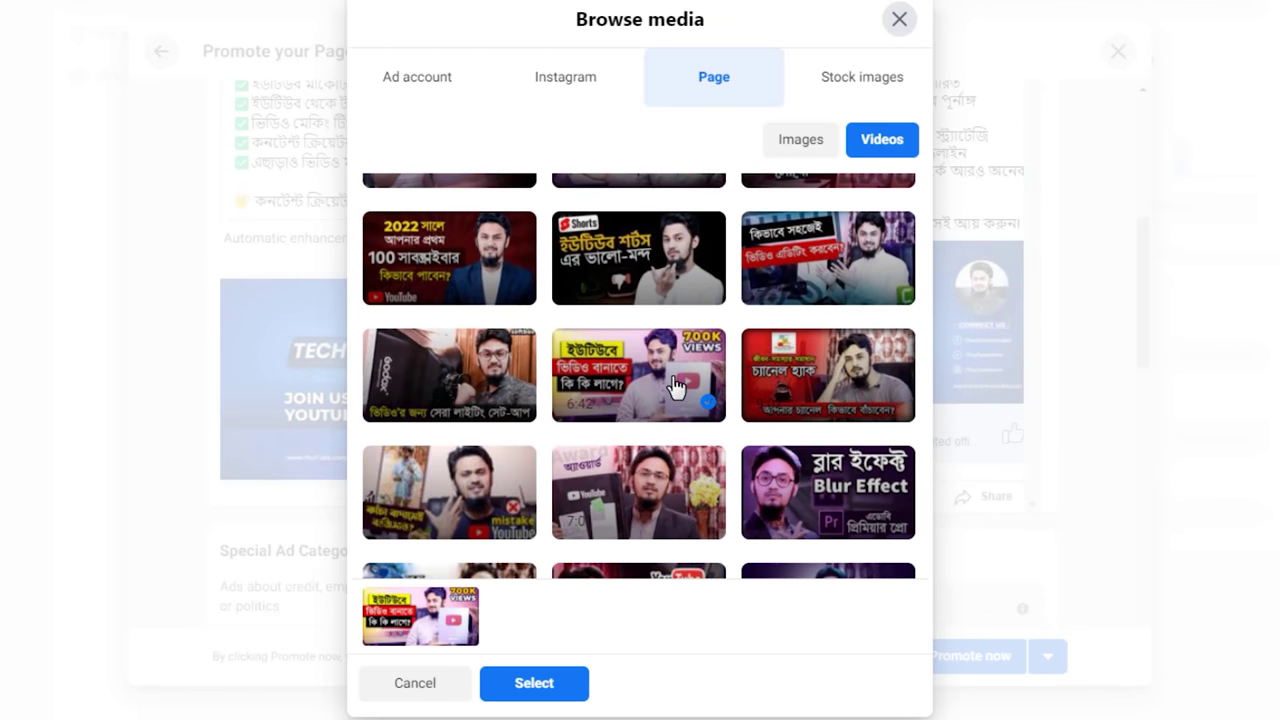
{"action": "left_click", "coordinate": [533, 683]}
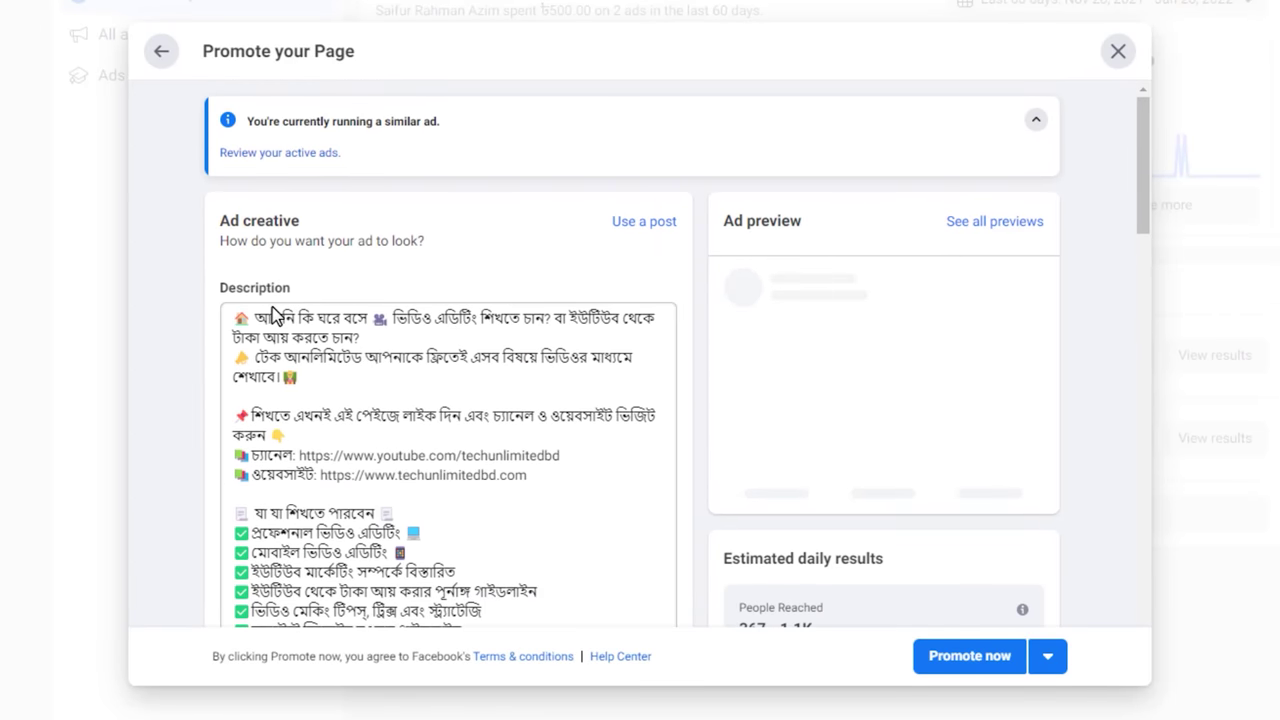
- Review the ad creative with the selected video, including its thumbnail choices and the ad preview
{"action": "scroll", "coordinate": [812, 285], "scroll_direction": "down", "scroll_amount": 7}
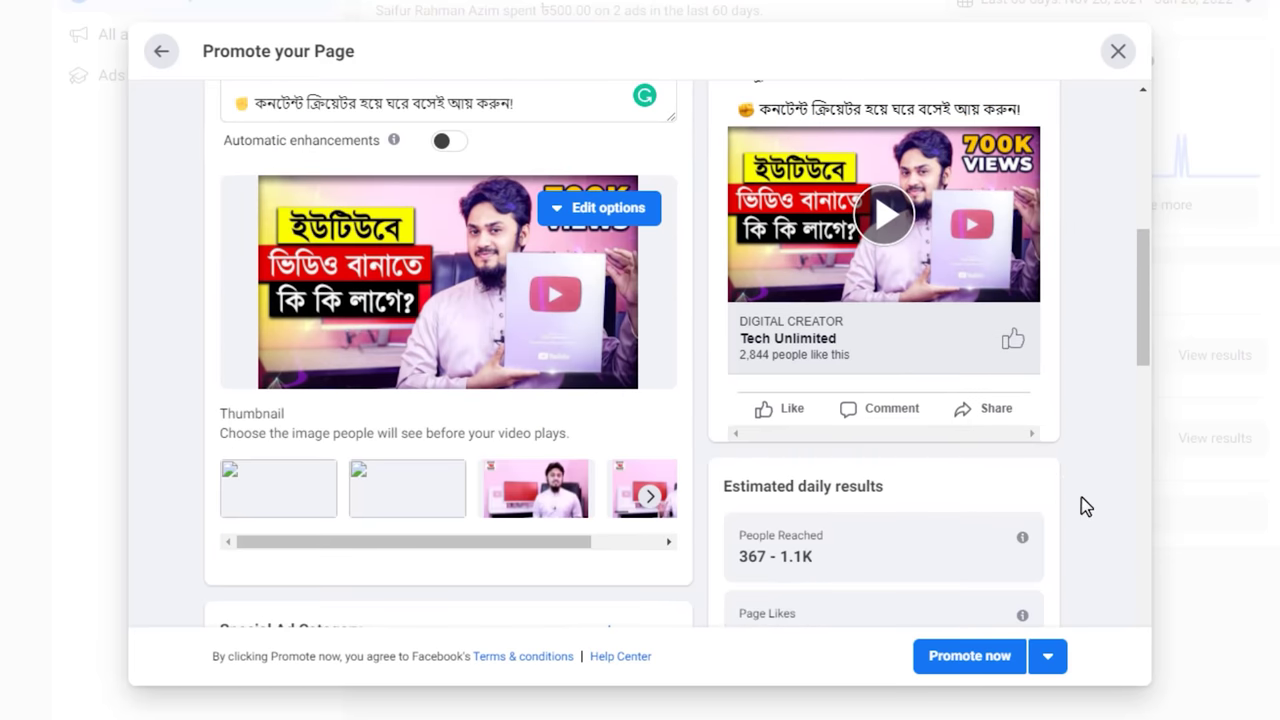
{"action": "scroll", "coordinate": [1085, 507], "scroll_direction": "up", "scroll_amount": 8}
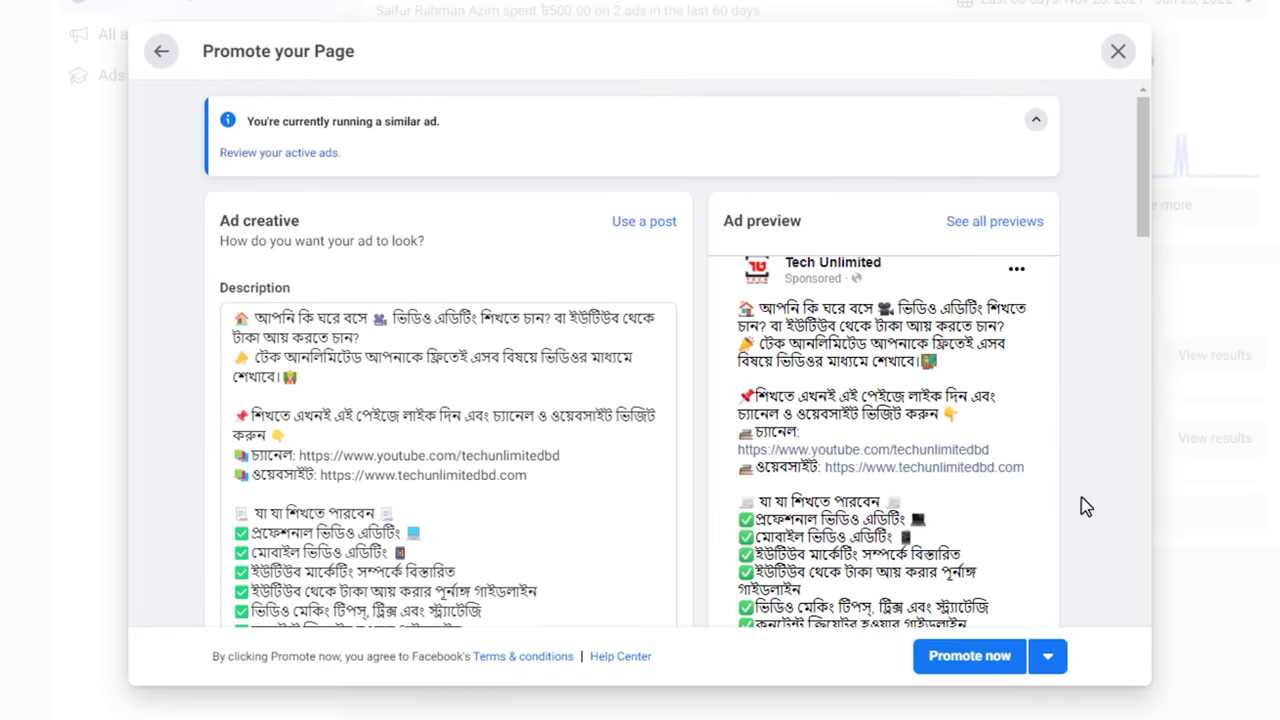
{"action": "scroll", "coordinate": [1085, 507], "scroll_direction": "down", "scroll_amount": 7}
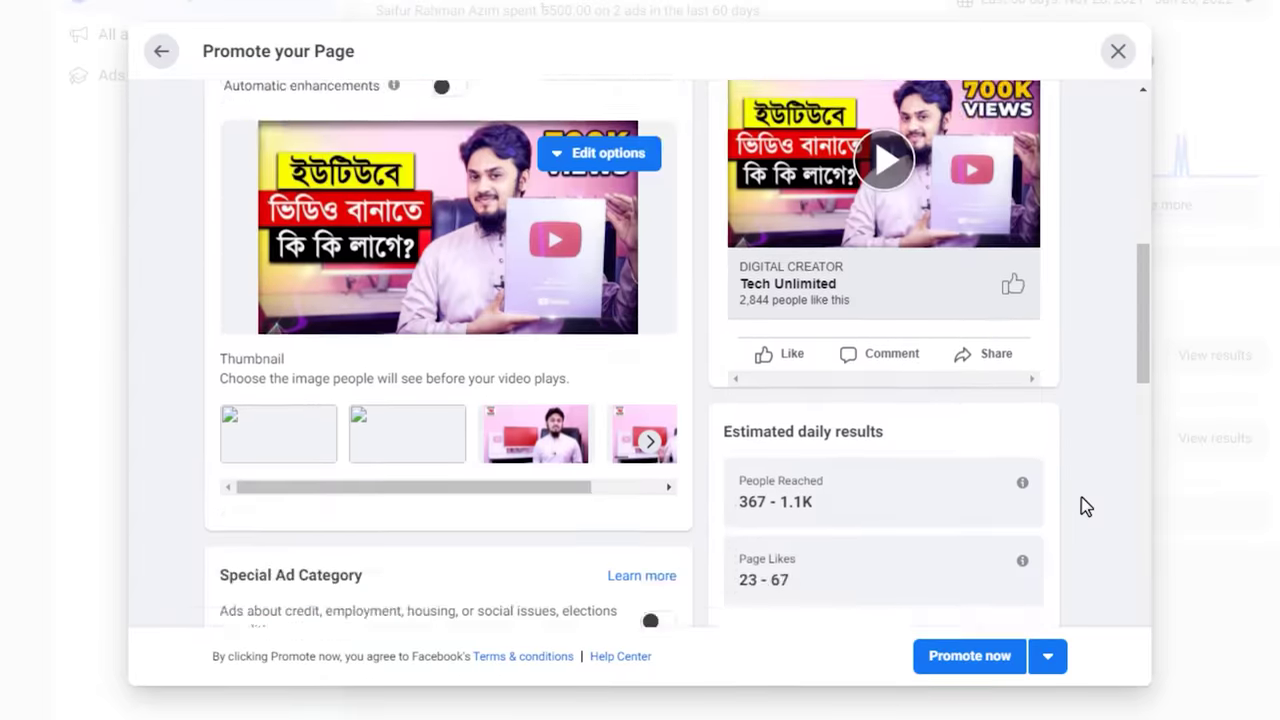
{"action": "scroll", "coordinate": [1083, 506], "scroll_direction": "up", "scroll_amount": 3}
{"action": "scroll", "coordinate": [1000, 490], "scroll_direction": "down", "scroll_amount": 3}
{"action": "scroll", "coordinate": [937, 478], "scroll_direction": "up", "scroll_amount": 3}
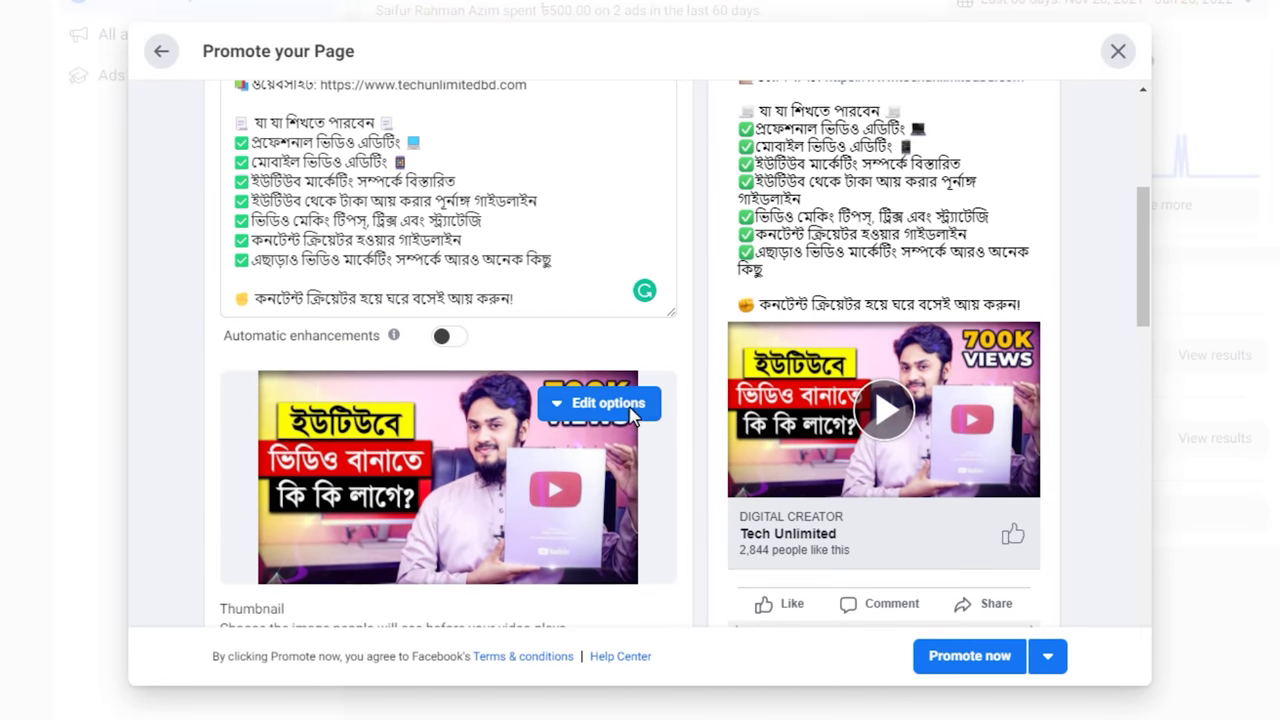
- Look at the options for replacing the ad's media, including uploading a new image or video, and close them
{"action": "left_click", "coordinate": [620, 408]}
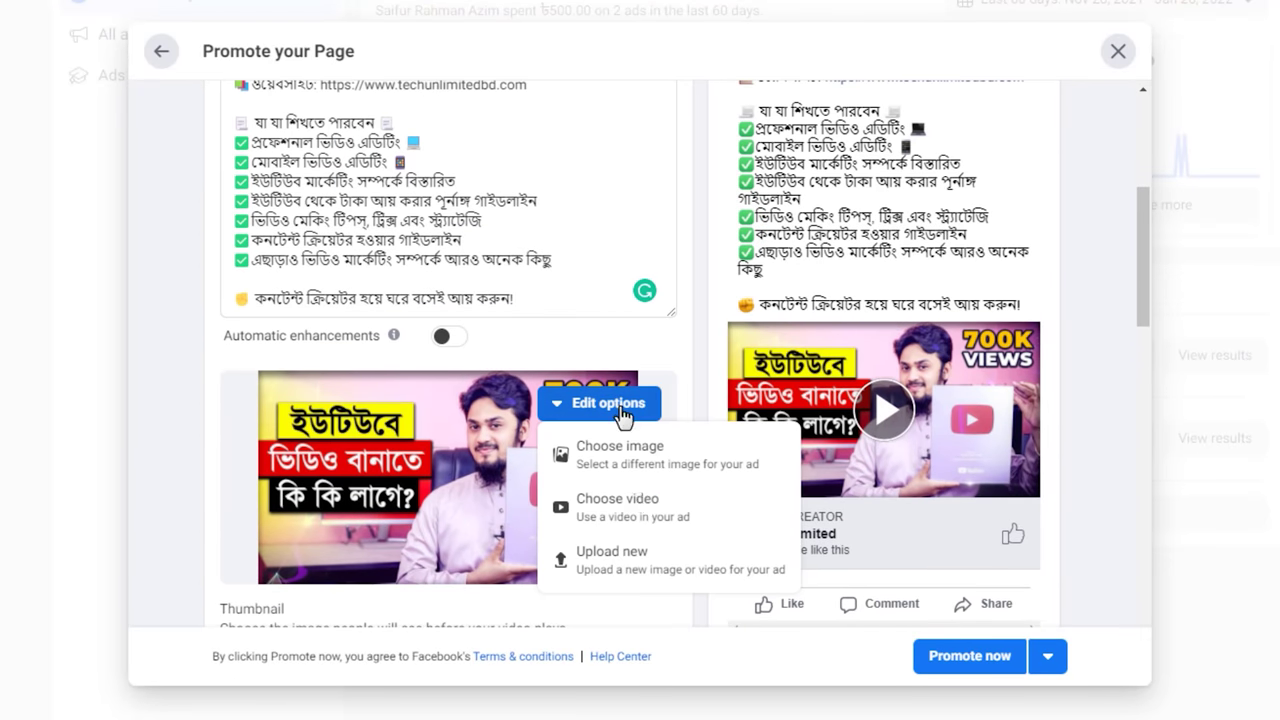
{"action": "left_click", "coordinate": [673, 577]}
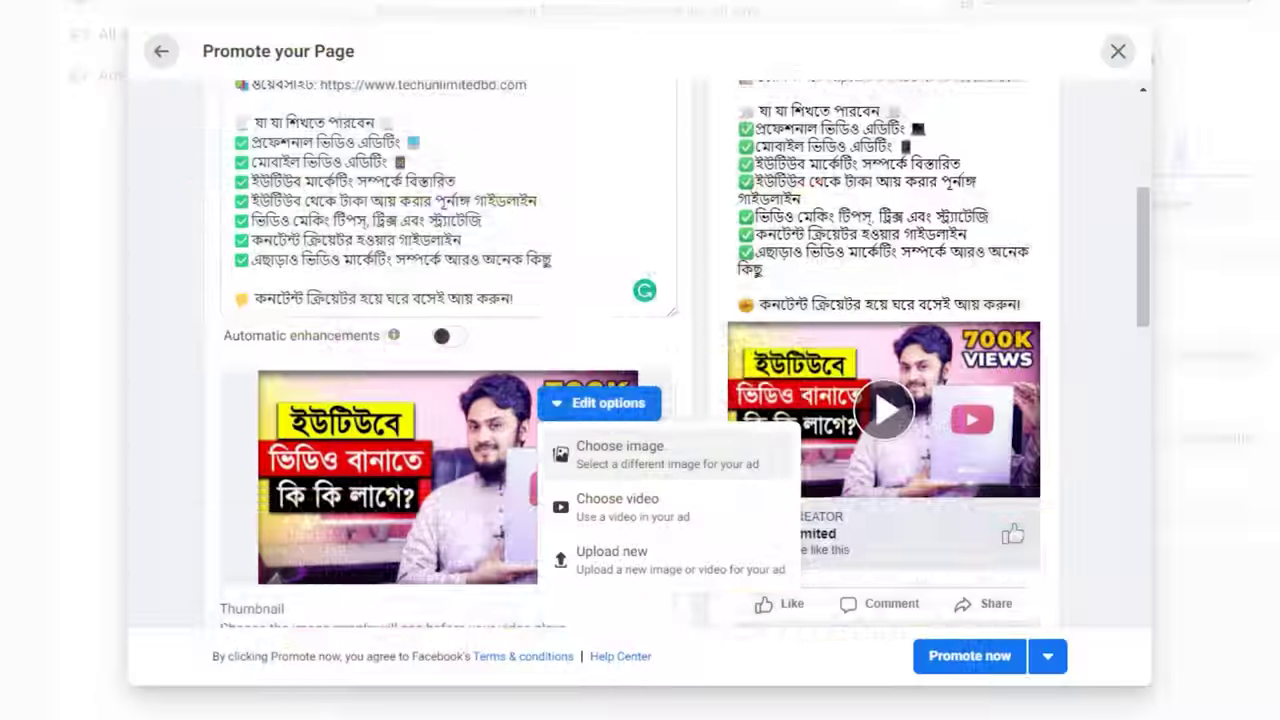
{"action": "scroll", "coordinate": [628, 268], "scroll_direction": "up", "scroll_amount": 3}
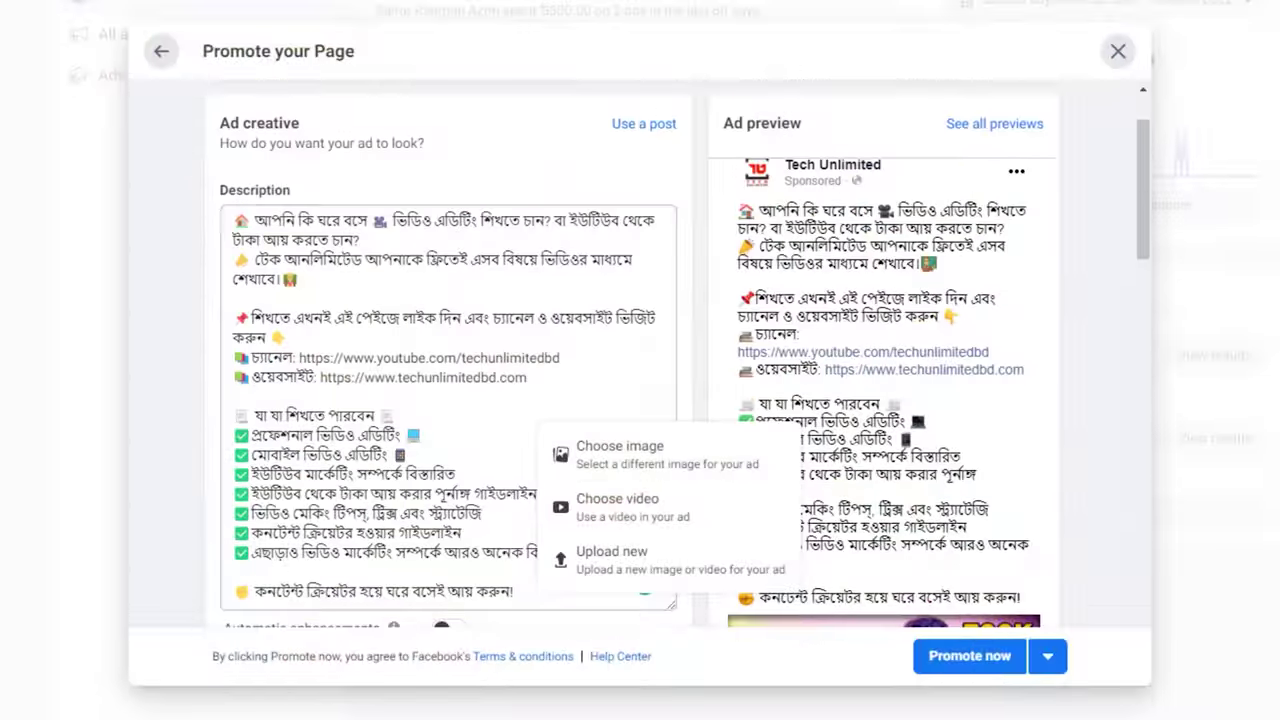
{"action": "scroll", "coordinate": [628, 268], "scroll_direction": "down", "scroll_amount": 5}
{"action": "scroll", "coordinate": [628, 268], "scroll_direction": "up", "scroll_amount": 2}
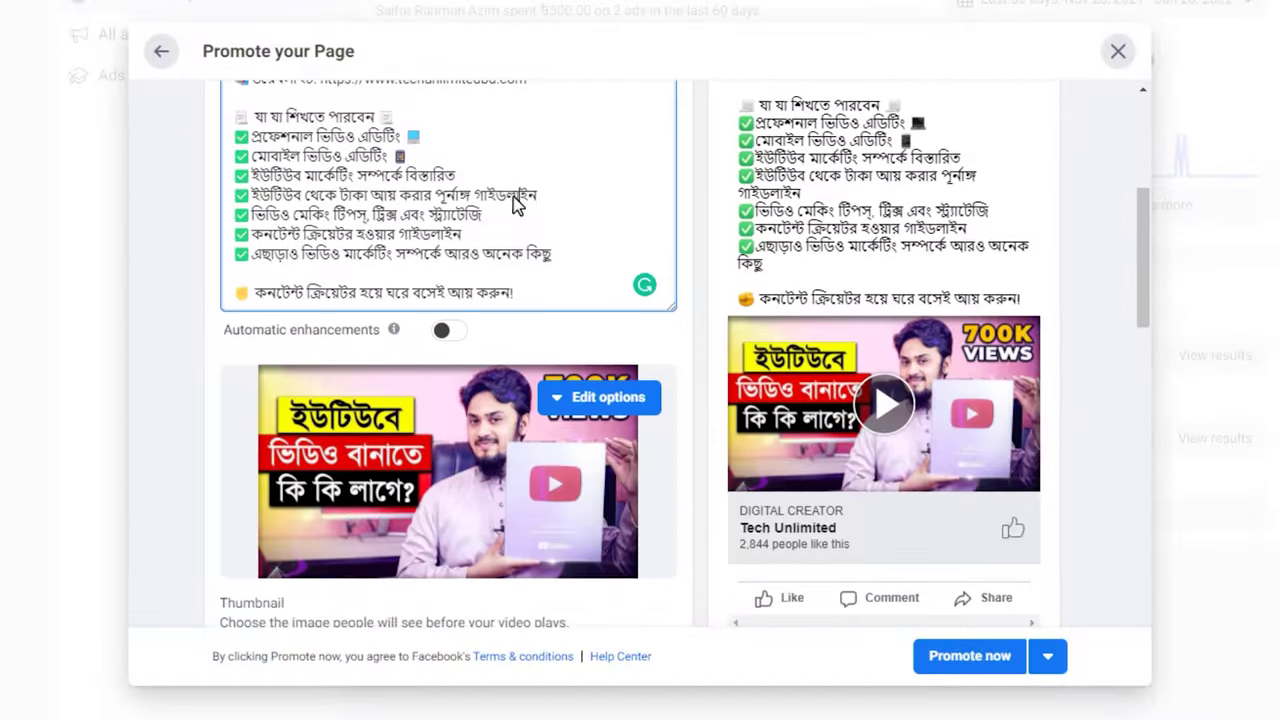
- Read the Special Ad Category description and the audience details below it
{"action": "scroll", "coordinate": [513, 205], "scroll_direction": "down", "scroll_amount": 4}
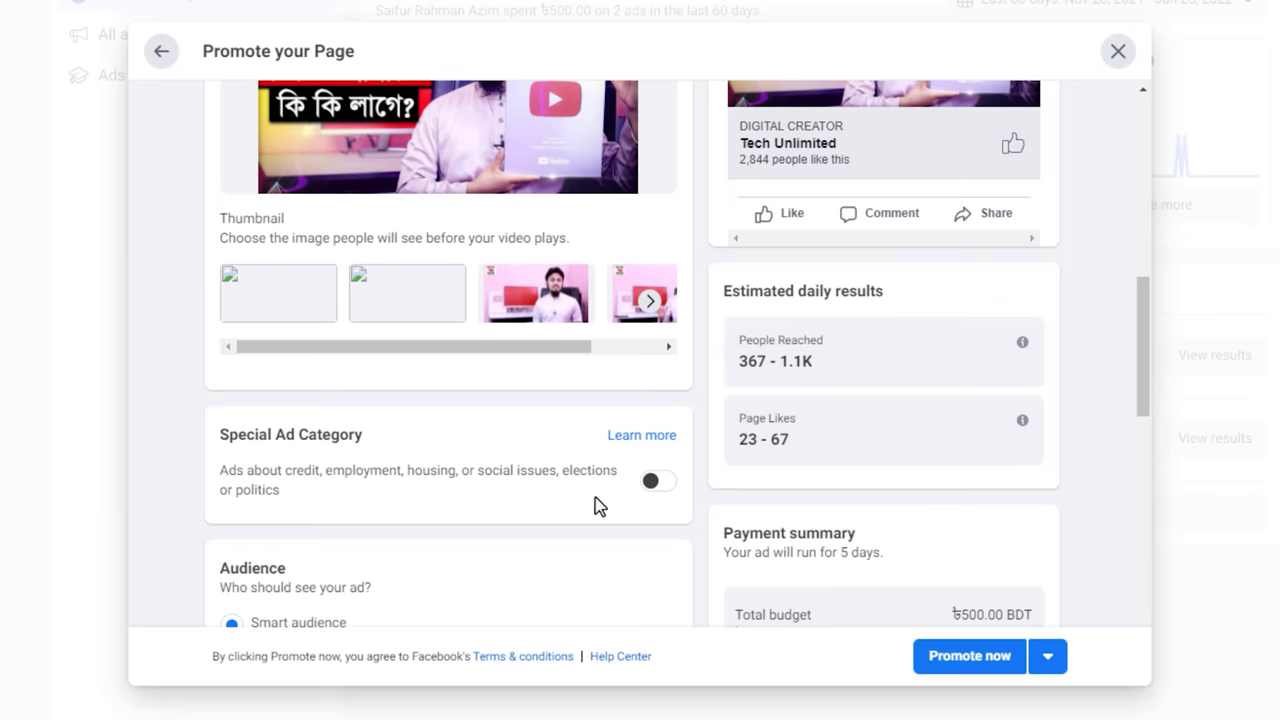
{"action": "scroll", "coordinate": [600, 515], "scroll_direction": "down", "scroll_amount": 3}
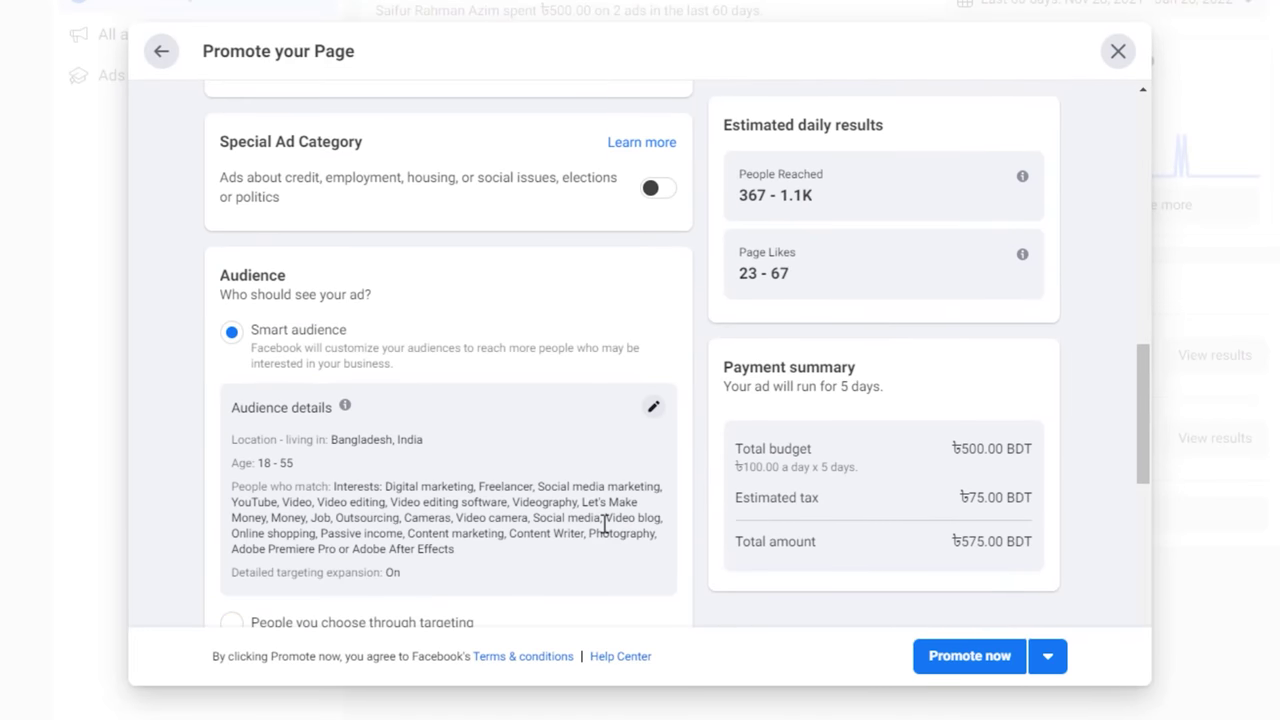
{"action": "scroll", "coordinate": [604, 523], "scroll_direction": "up", "scroll_amount": 2}
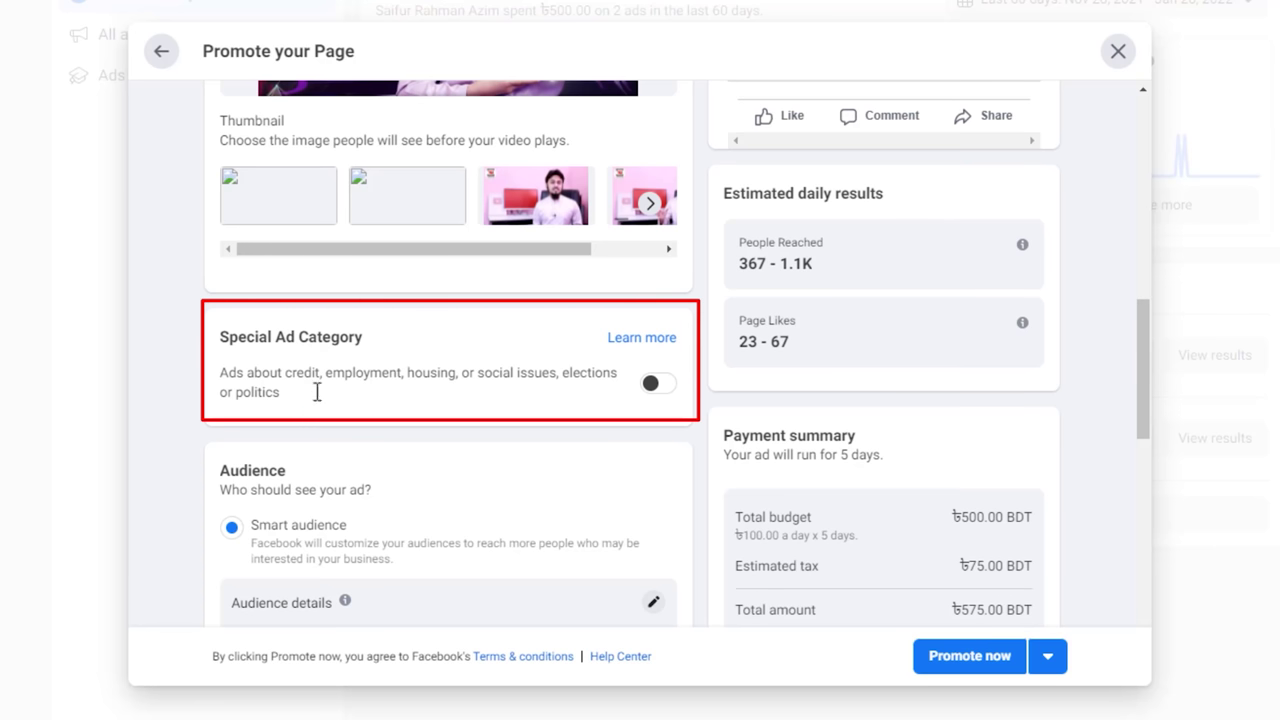
{"action": "left_click_drag", "start_coordinate": [323, 372], "coordinate": [414, 374]}
{"action": "left_click", "coordinate": [437, 393]}
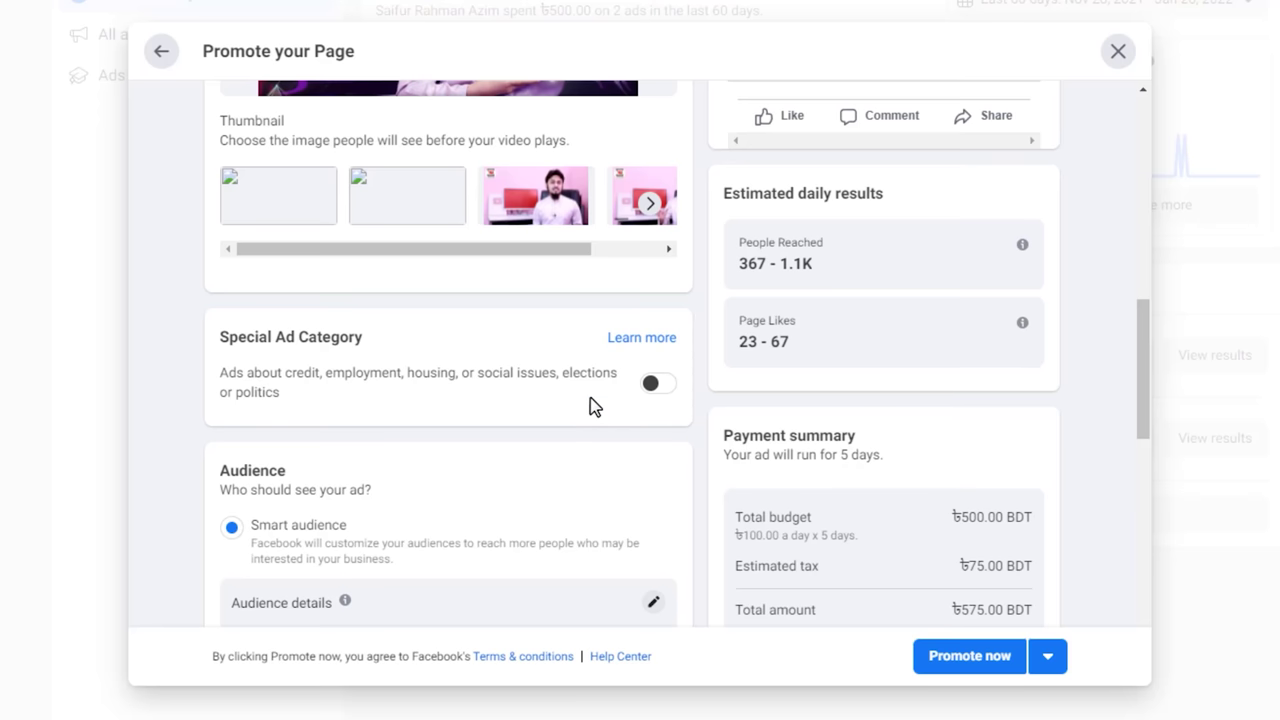
- Turn on Special Ad Category, look through its list of ad categories, and turn it off again
{"action": "scroll", "coordinate": [594, 405], "scroll_direction": "up", "scroll_amount": 5}
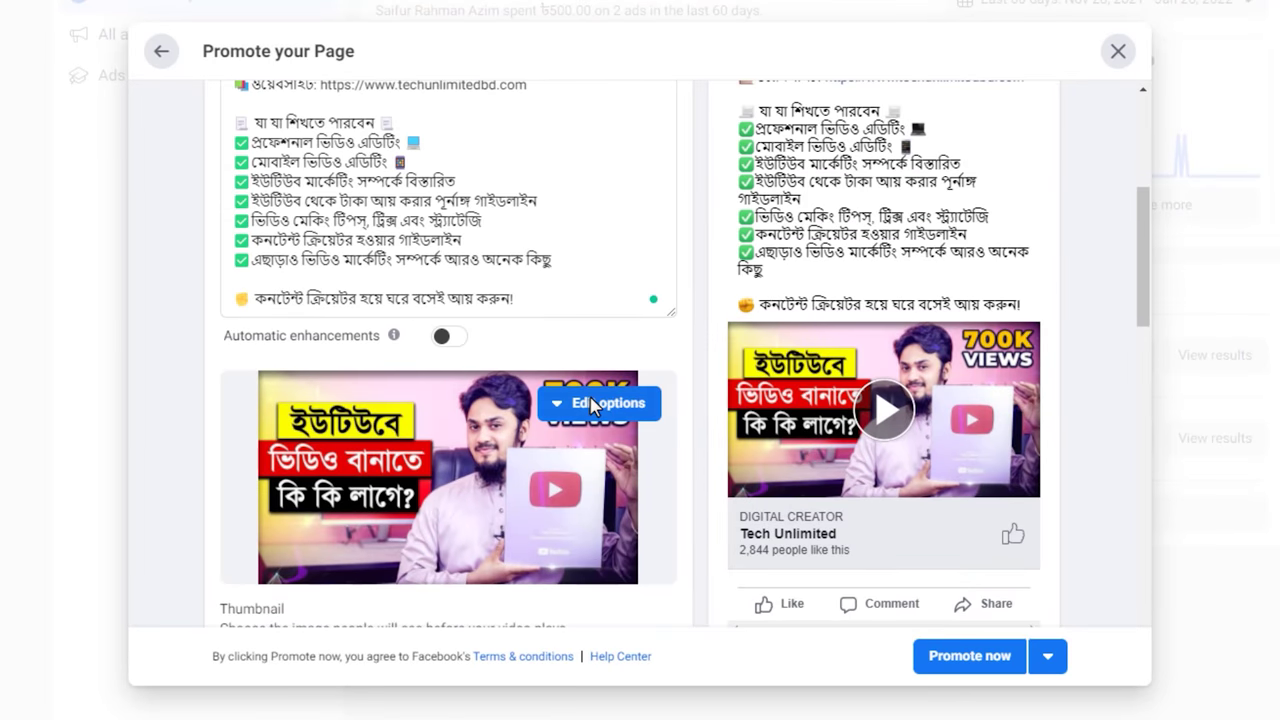
{"action": "scroll", "coordinate": [594, 405], "scroll_direction": "down", "scroll_amount": 5}
{"action": "left_click", "coordinate": [658, 386]}
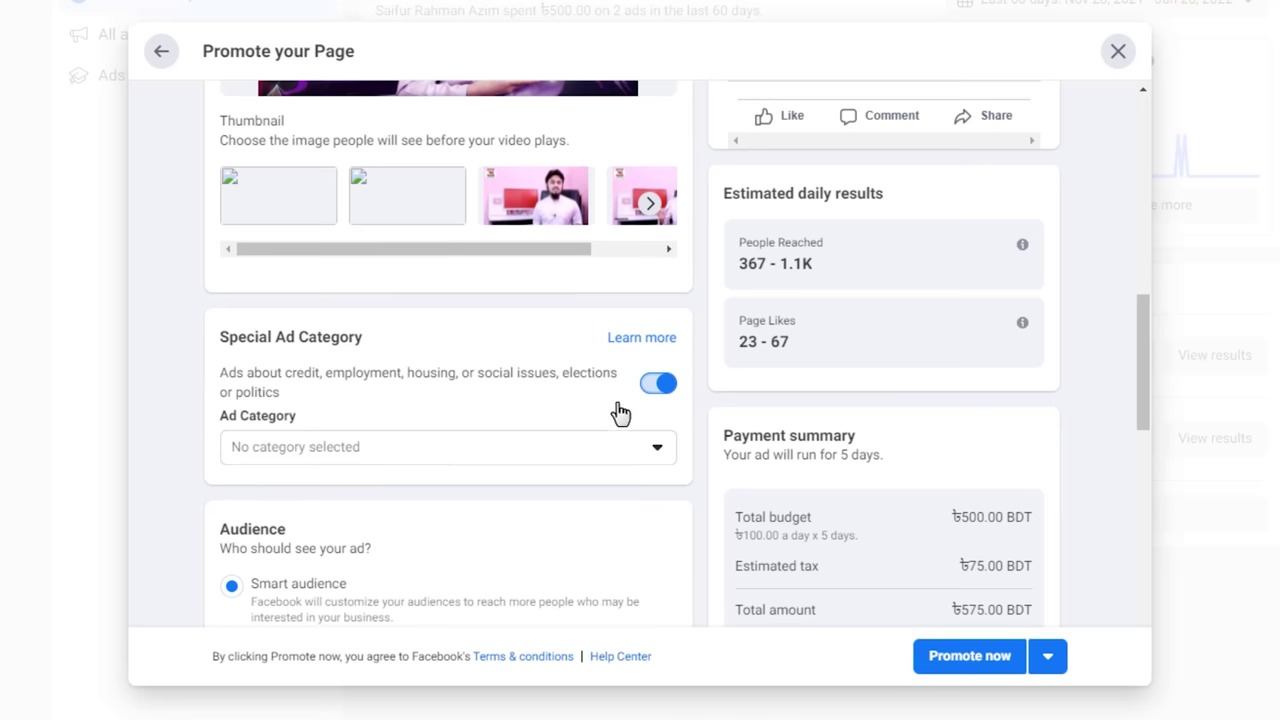
{"action": "left_click", "coordinate": [458, 458]}
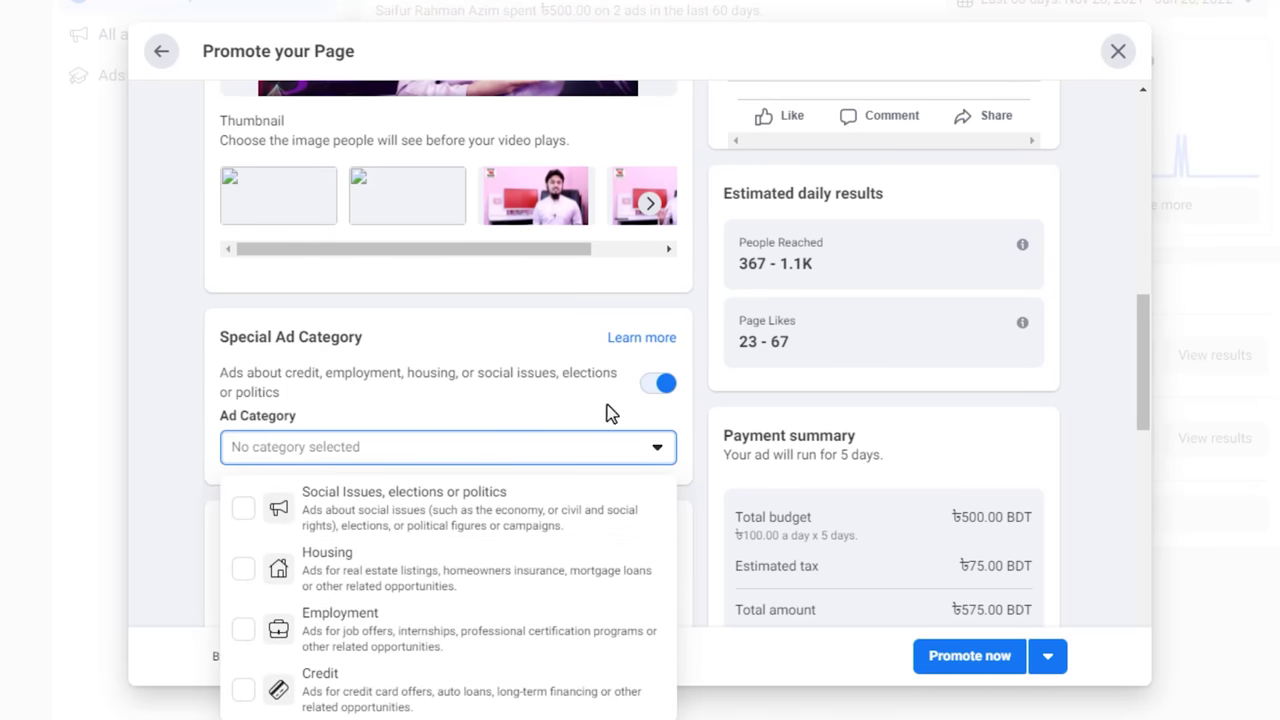
{"action": "left_click", "coordinate": [664, 386]}
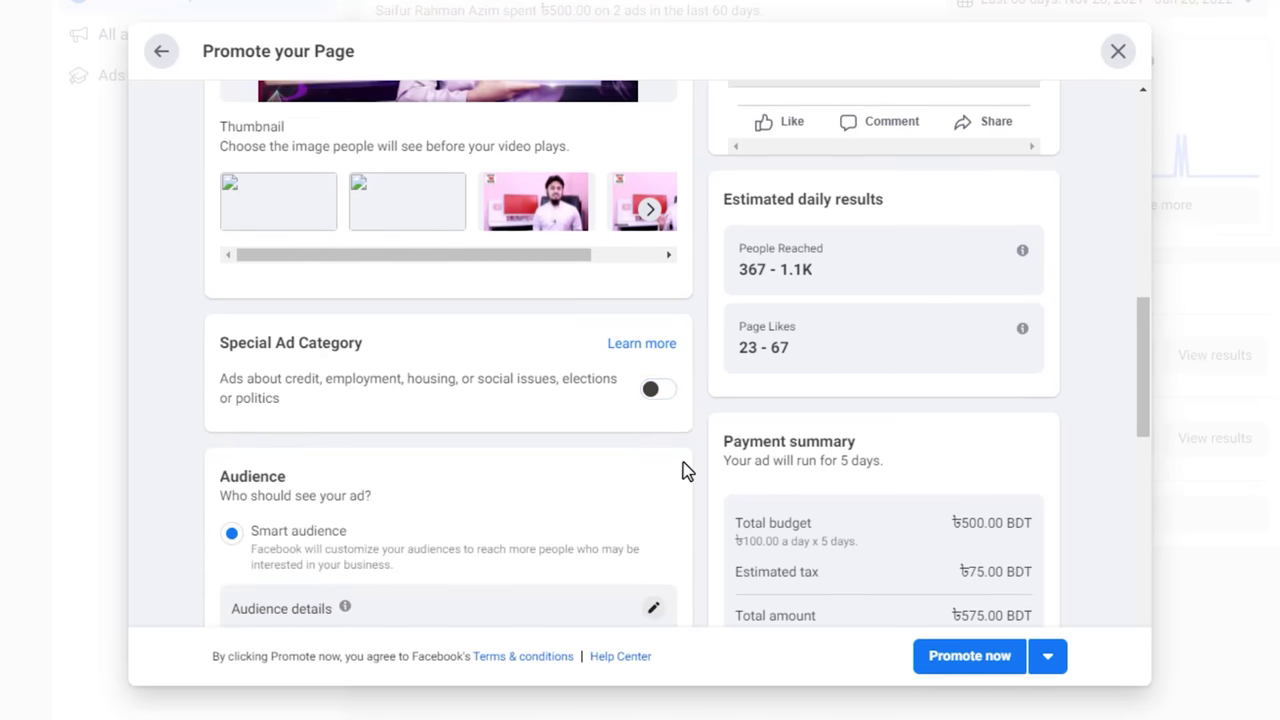
- Review the promotion settings again, examining the estimated daily results, payment summary and smart audience details
{"action": "scroll", "coordinate": [663, 537], "scroll_direction": "up", "scroll_amount": 10}
{"action": "scroll", "coordinate": [663, 531], "scroll_direction": "down", "scroll_amount": 9}
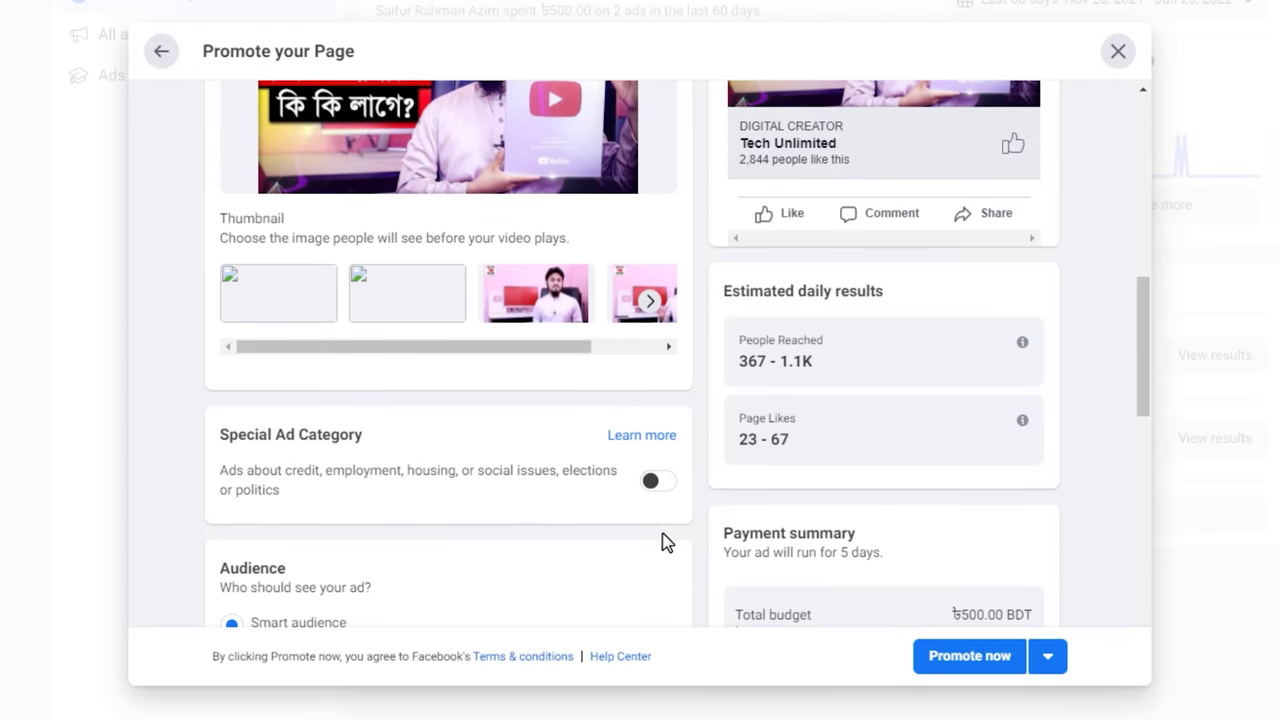
{"action": "scroll", "coordinate": [706, 497], "scroll_direction": "down", "scroll_amount": 2}
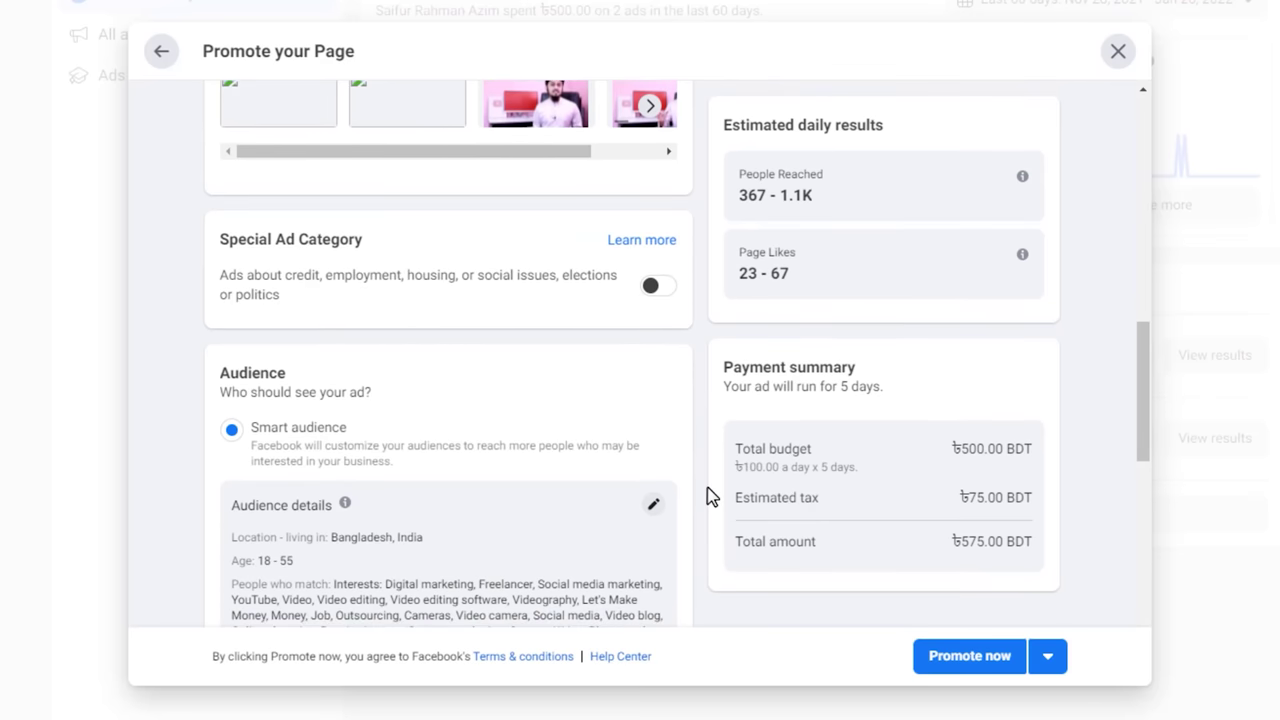
{"action": "scroll", "coordinate": [707, 495], "scroll_direction": "up", "scroll_amount": 10}
{"action": "scroll", "coordinate": [709, 492], "scroll_direction": "down", "scroll_amount": 7}
{"action": "scroll", "coordinate": [712, 483], "scroll_direction": "down", "scroll_amount": 2}
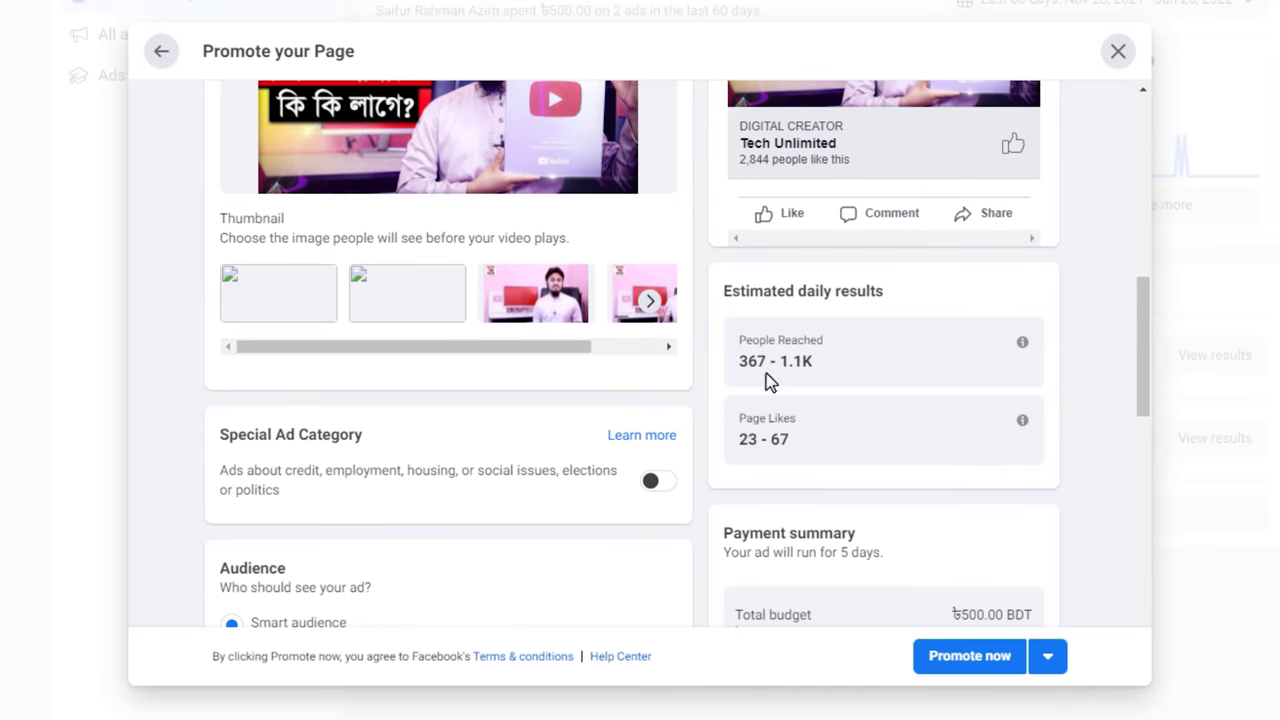
{"action": "scroll", "coordinate": [752, 375], "scroll_direction": "down", "scroll_amount": 1}
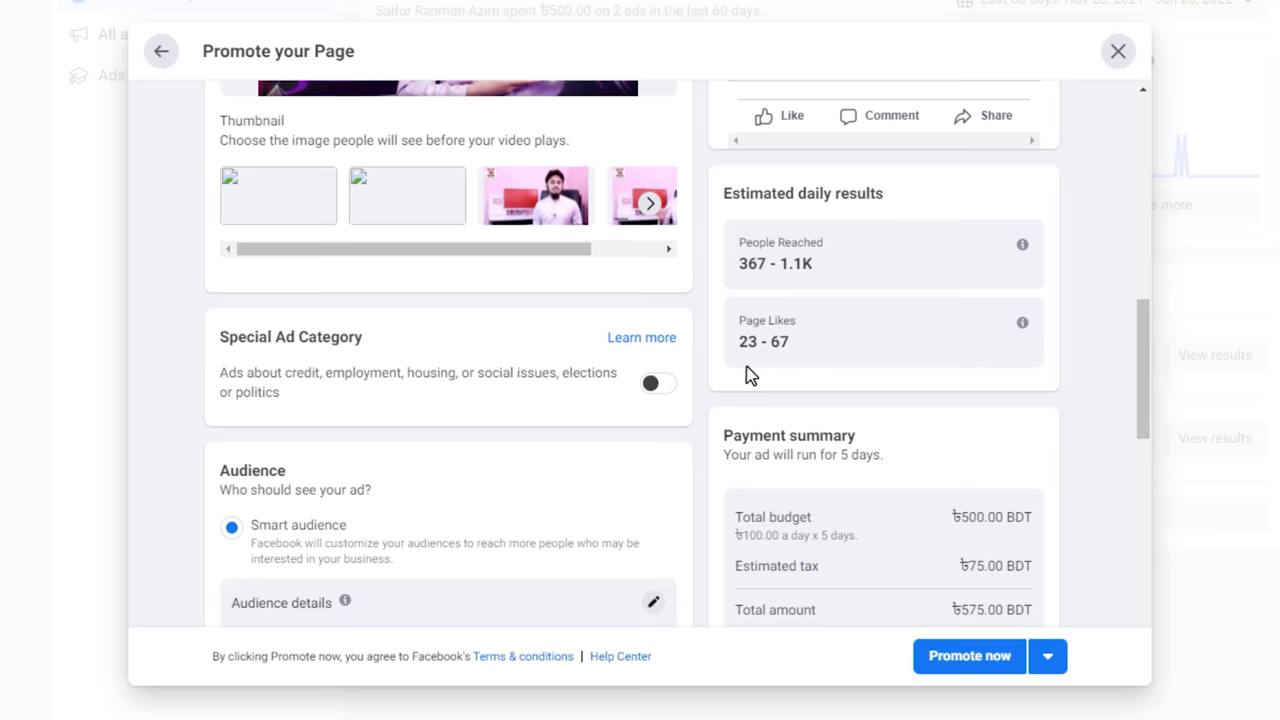
{"action": "scroll", "coordinate": [749, 367], "scroll_direction": "down", "scroll_amount": 2}
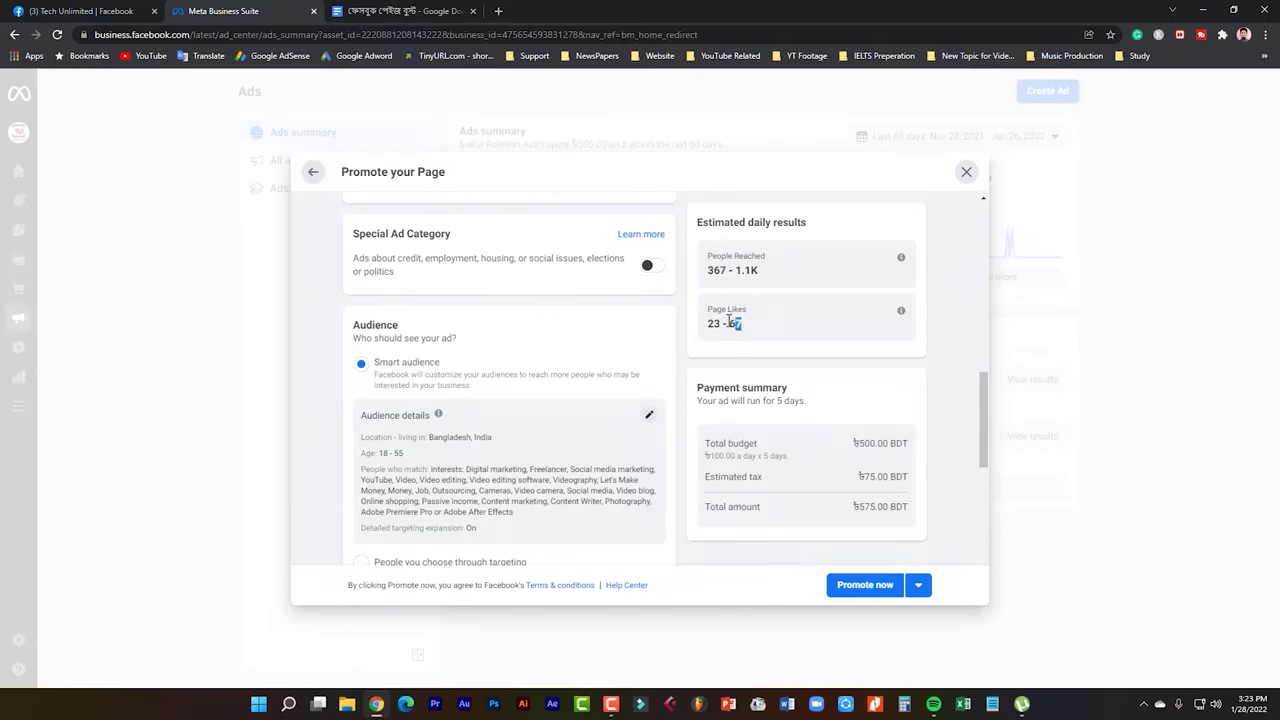
- Check the Tech Unlimited page on Facebook and return to the promotion to examine its estimated daily page likes
{"action": "left_click", "coordinate": [110, 8]}
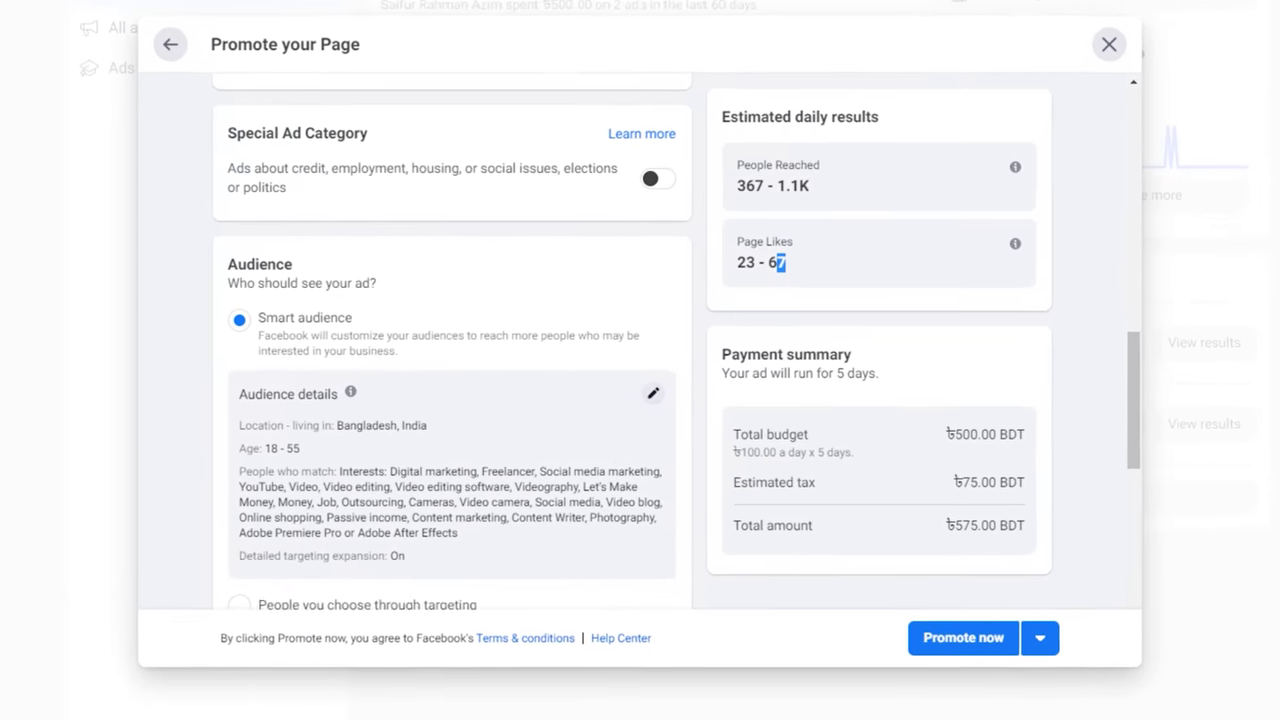
{"action": "scroll", "coordinate": [791, 306], "scroll_direction": "up", "scroll_amount": 2}
{"action": "left_click_drag", "start_coordinate": [806, 329], "coordinate": [720, 337]}
{"action": "left_click", "coordinate": [810, 338]}
{"action": "left_click_drag", "start_coordinate": [810, 338], "coordinate": [746, 332]}
{"action": "left_click", "coordinate": [692, 496]}
{"action": "scroll", "coordinate": [680, 531], "scroll_direction": "down", "scroll_amount": 1}
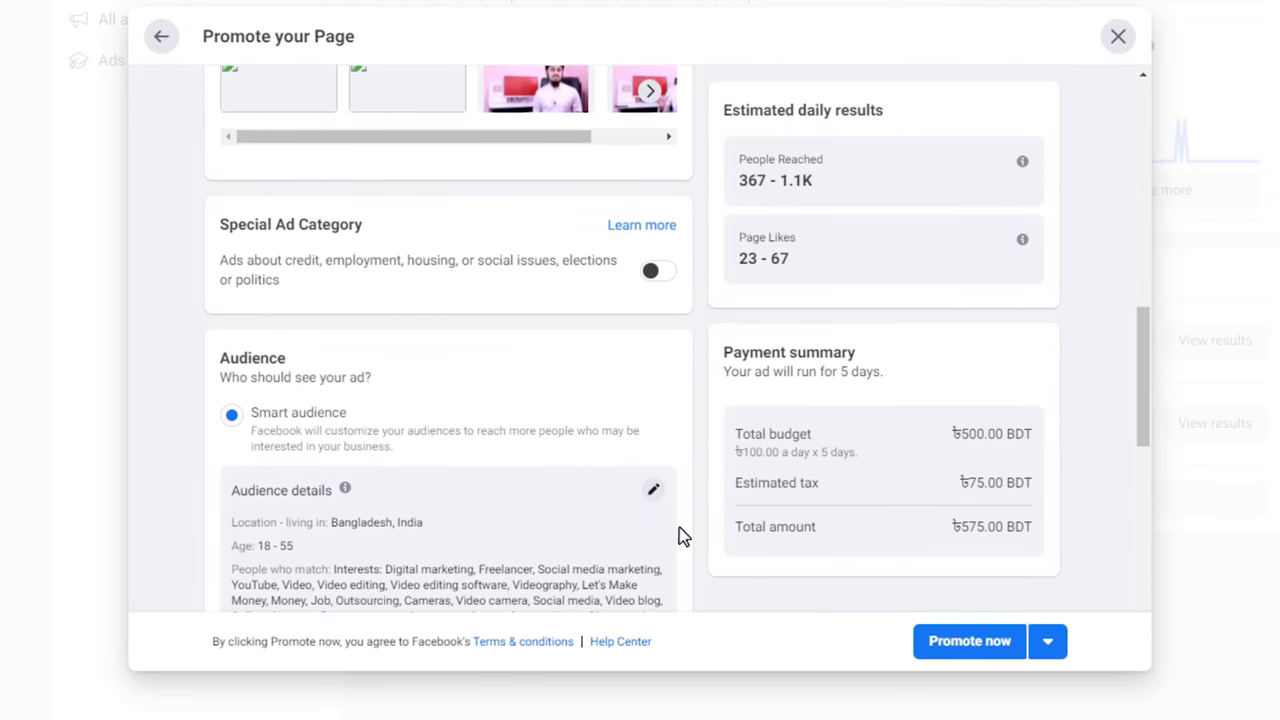
- Copy the smart audience's list of interests from the audience details, paste it into a Notepad document, and return to the promotion
{"action": "scroll", "coordinate": [682, 537], "scroll_direction": "down", "scroll_amount": 1}
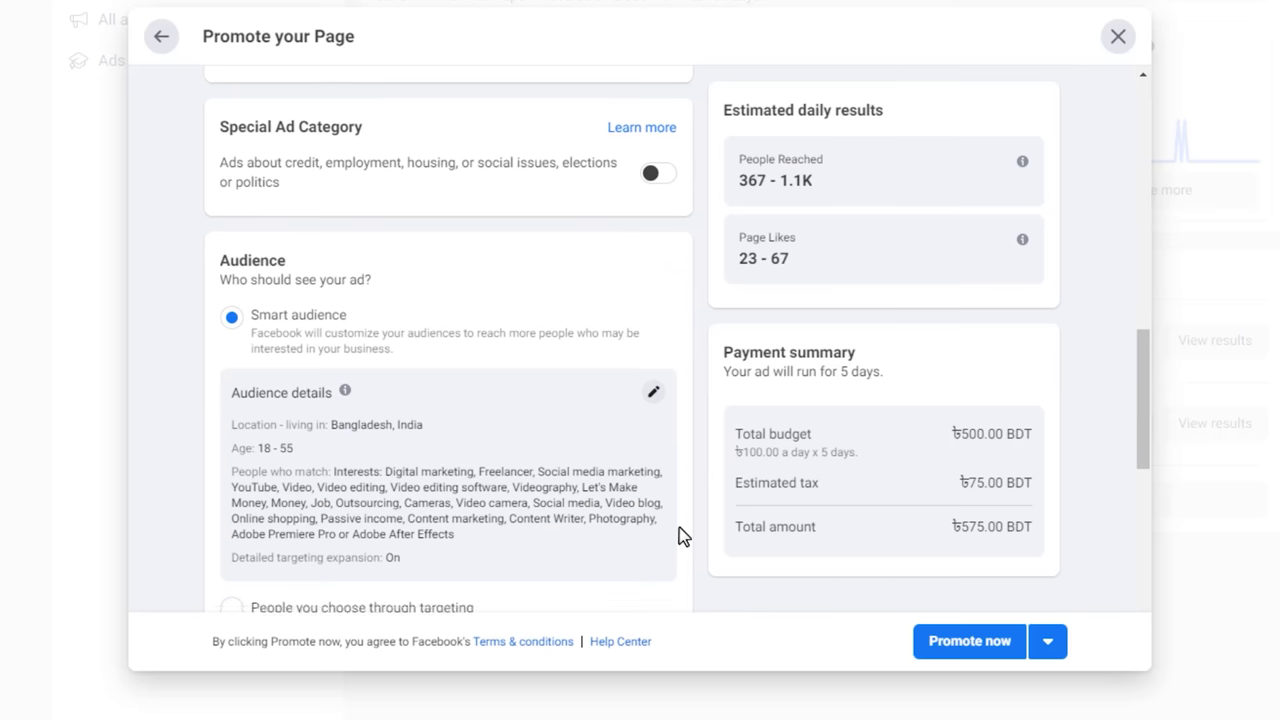
{"action": "scroll", "coordinate": [679, 537], "scroll_direction": "up", "scroll_amount": 4}
{"action": "scroll", "coordinate": [679, 537], "scroll_direction": "down", "scroll_amount": 4}
{"action": "scroll", "coordinate": [680, 530], "scroll_direction": "down", "scroll_amount": 1}
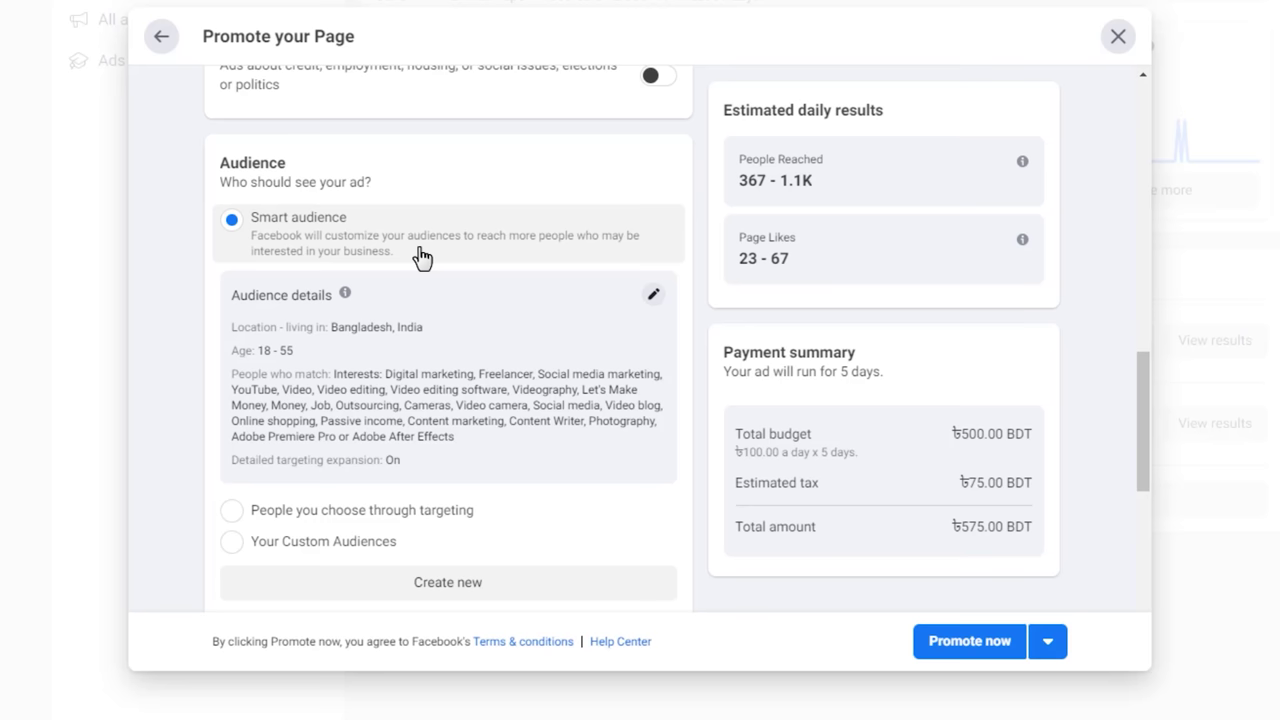
{"action": "left_click_drag", "start_coordinate": [455, 437], "coordinate": [388, 378]}
{"action": "right_click", "coordinate": [443, 392]}
{"action": "left_click", "coordinate": [470, 399]}
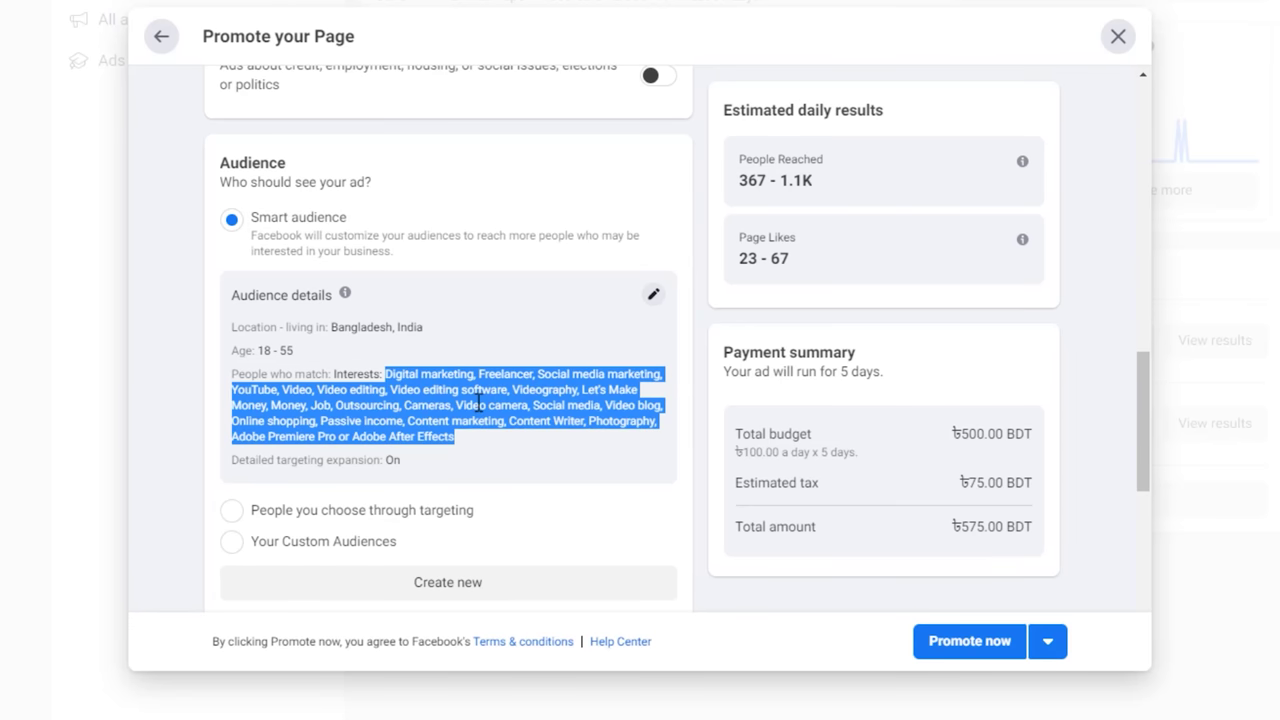
{"action": "key", "text": "alt+Tab"}
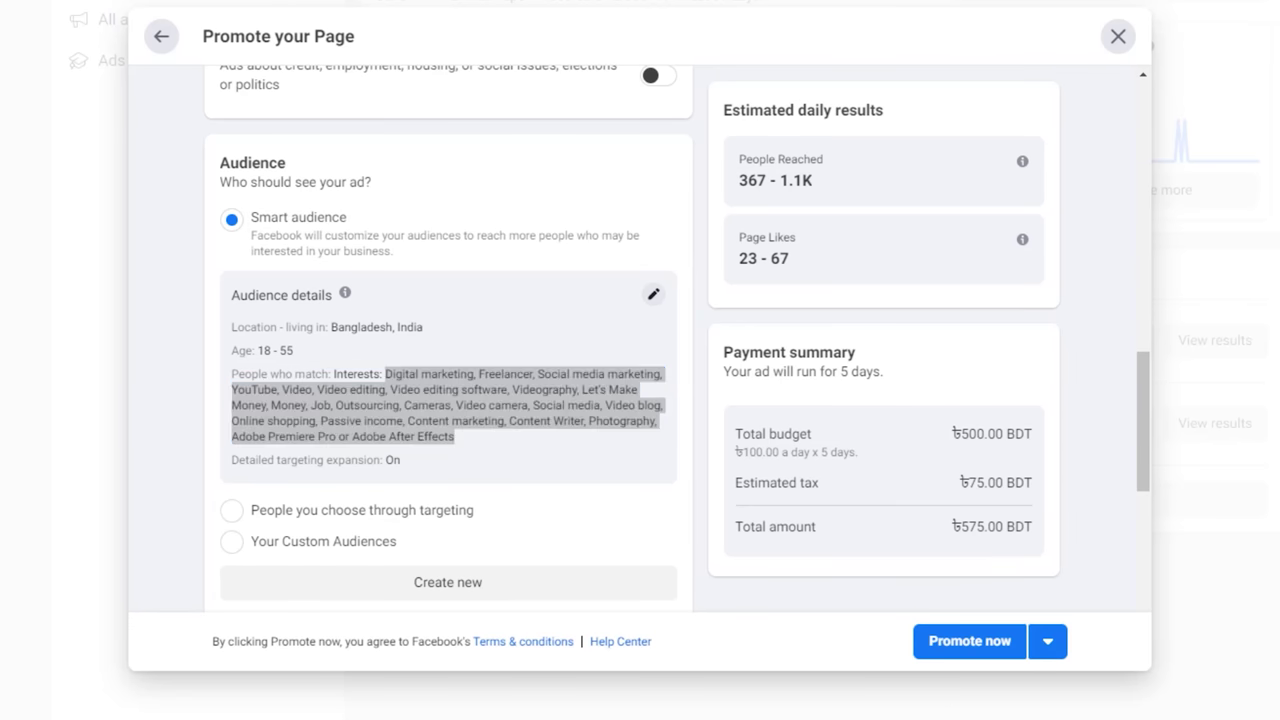
{"action": "key", "text": "ctrl+v"}
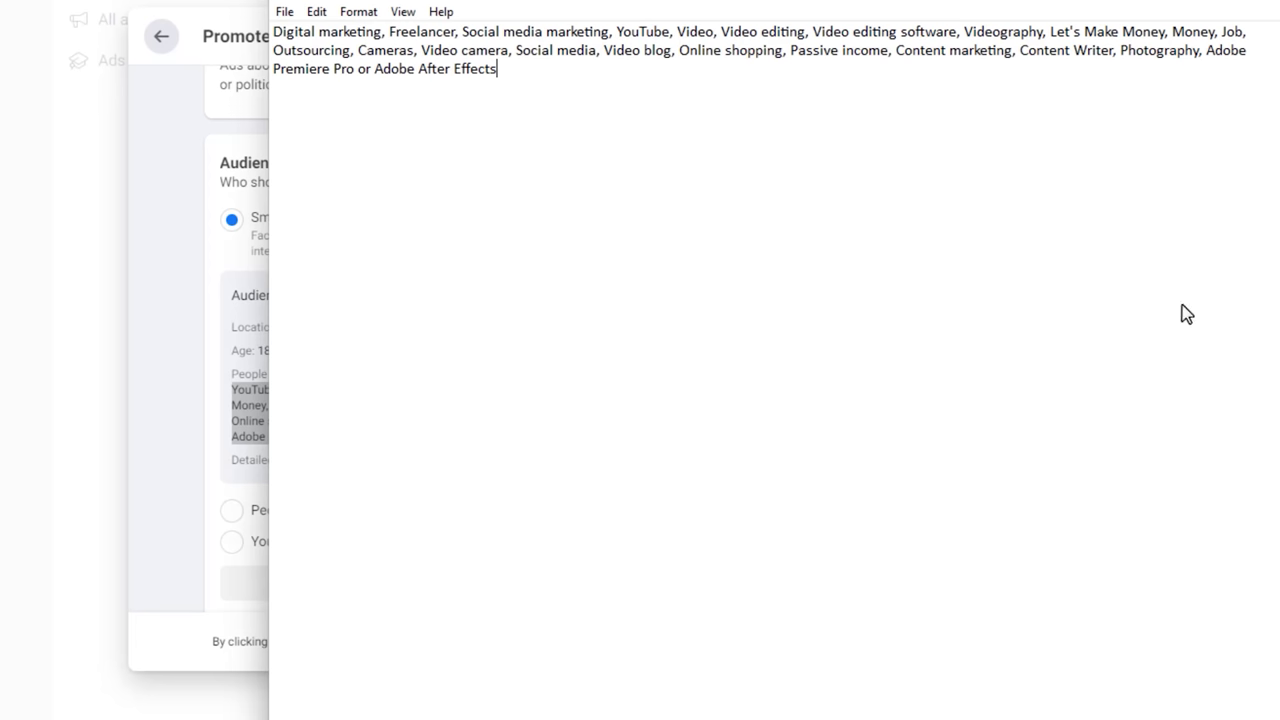
{"action": "left_click", "coordinate": [1181, 2]}
{"action": "left_click", "coordinate": [414, 288]}
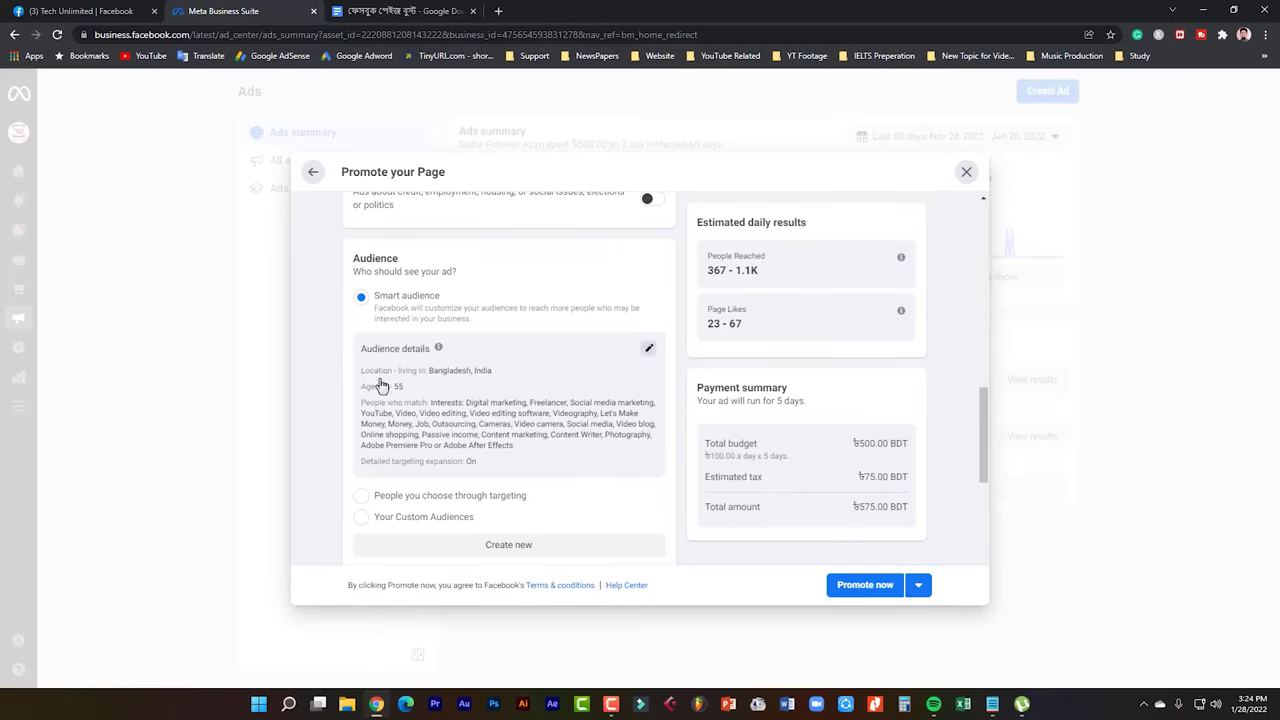
{"action": "left_click", "coordinate": [649, 351]}
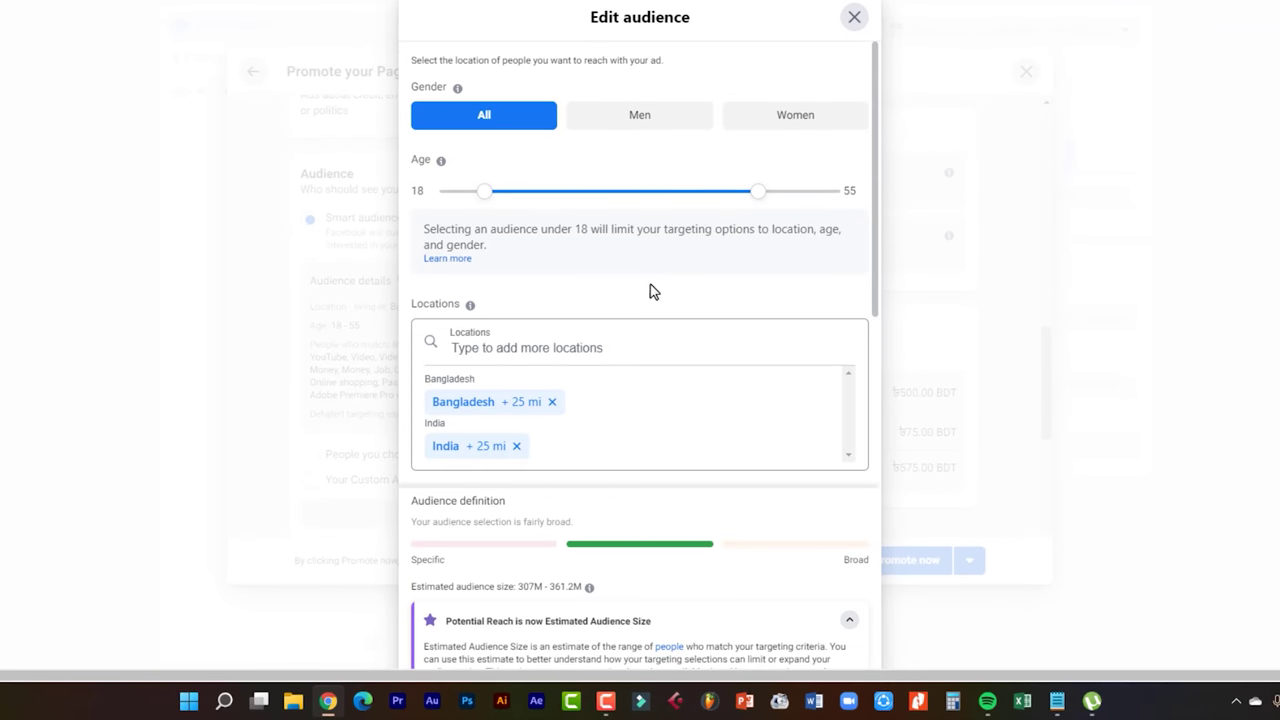
{"action": "left_click", "coordinate": [855, 18]}
{"action": "left_click", "coordinate": [804, 350]}
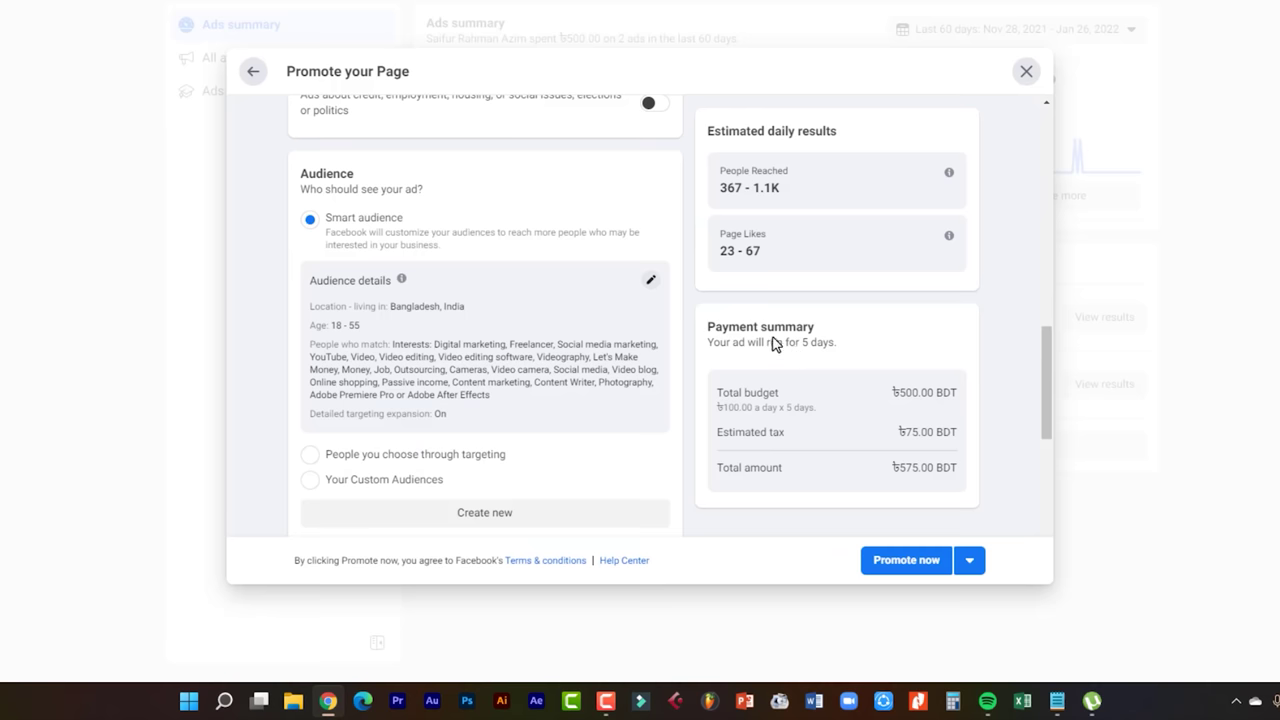
- Open the smart audience for editing, try the Men and Women gender options, and set the gender back to All
{"action": "left_click", "coordinate": [651, 284]}
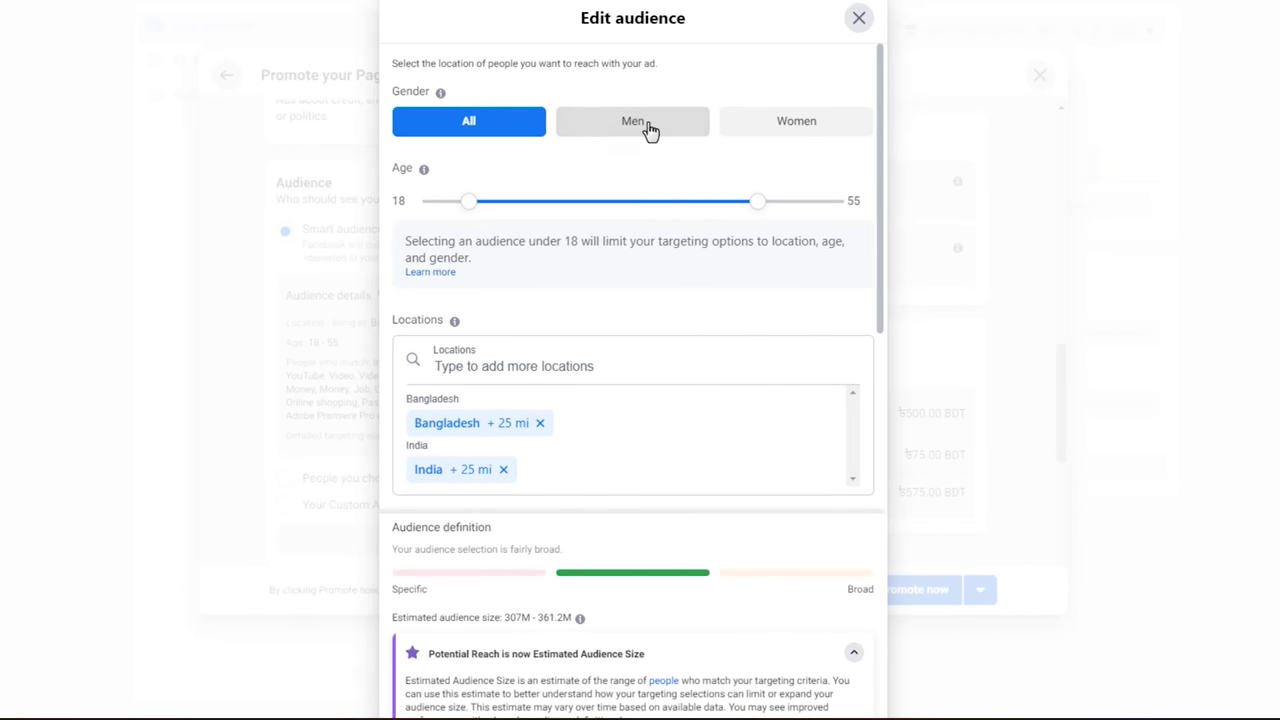
{"action": "left_click", "coordinate": [650, 128]}
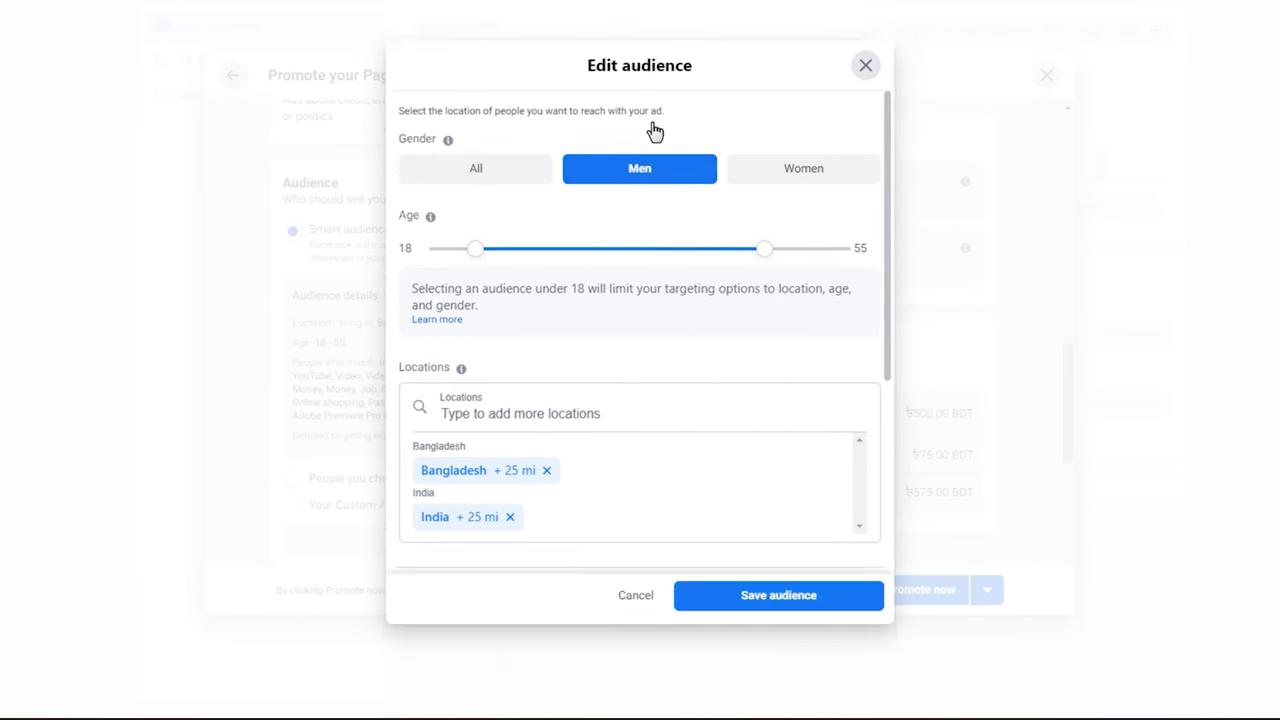
{"action": "left_click", "coordinate": [805, 128]}
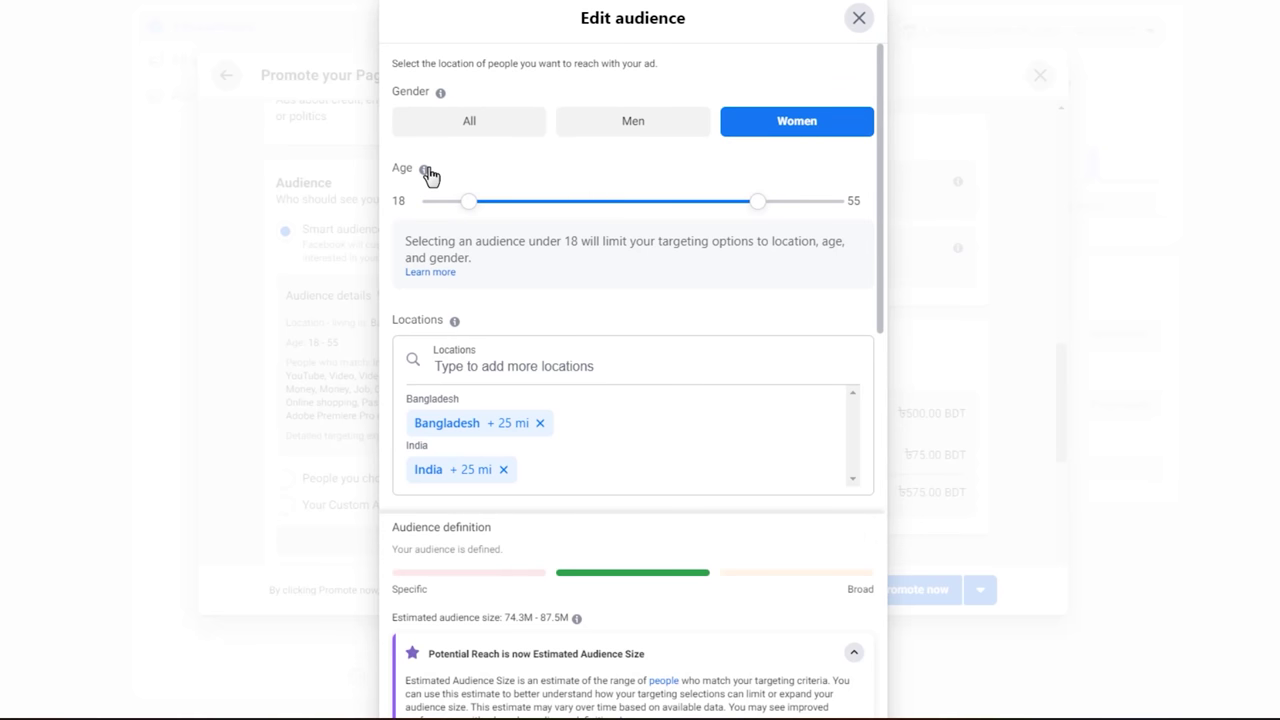
{"action": "left_click", "coordinate": [537, 129]}
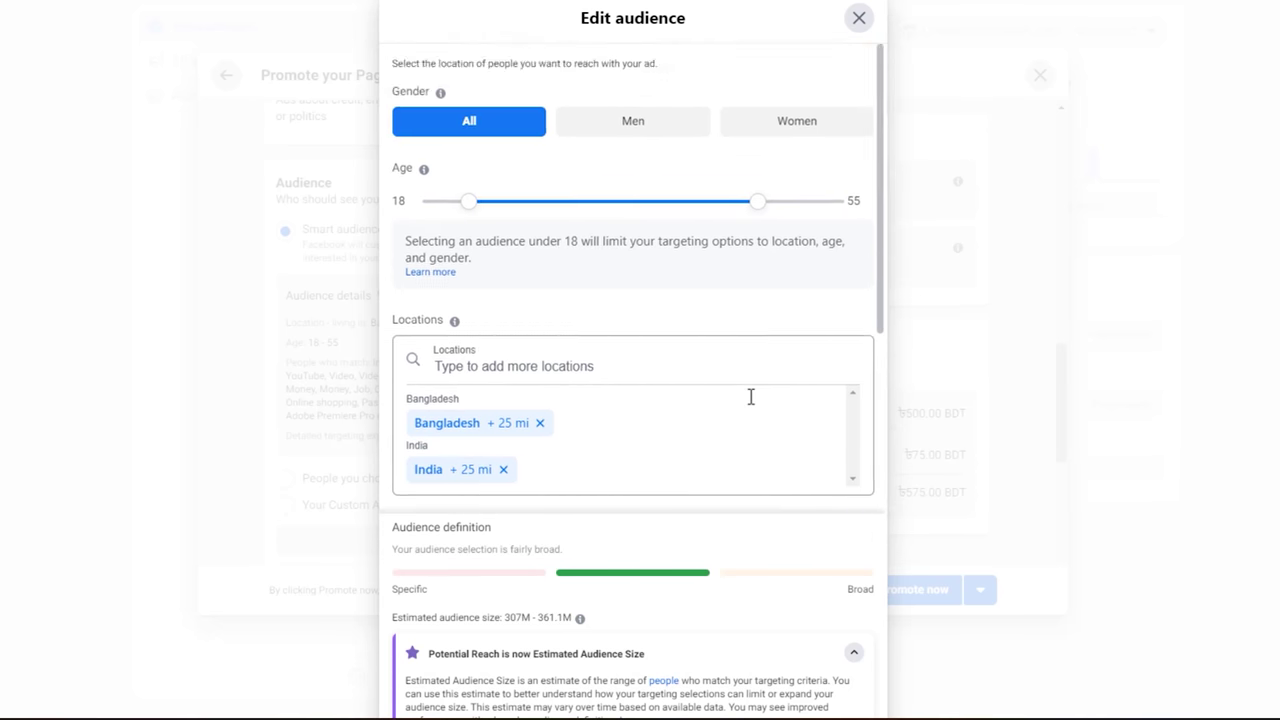
- Examine the audience's targeted locations and search them for USA, clearing the search without adding a location
{"action": "scroll", "coordinate": [751, 397], "scroll_direction": "down", "scroll_amount": 3}
{"action": "scroll", "coordinate": [608, 361], "scroll_direction": "up", "scroll_amount": 2}
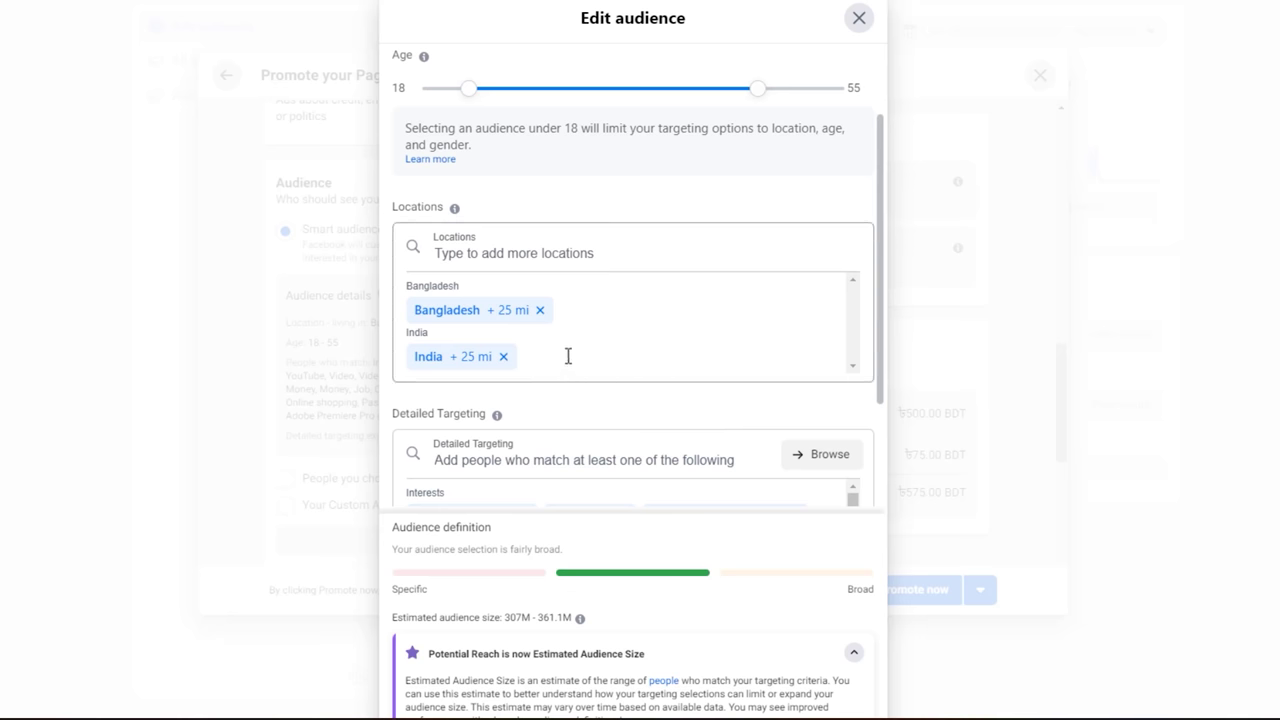
{"action": "scroll", "coordinate": [567, 358], "scroll_direction": "down", "scroll_amount": 1}
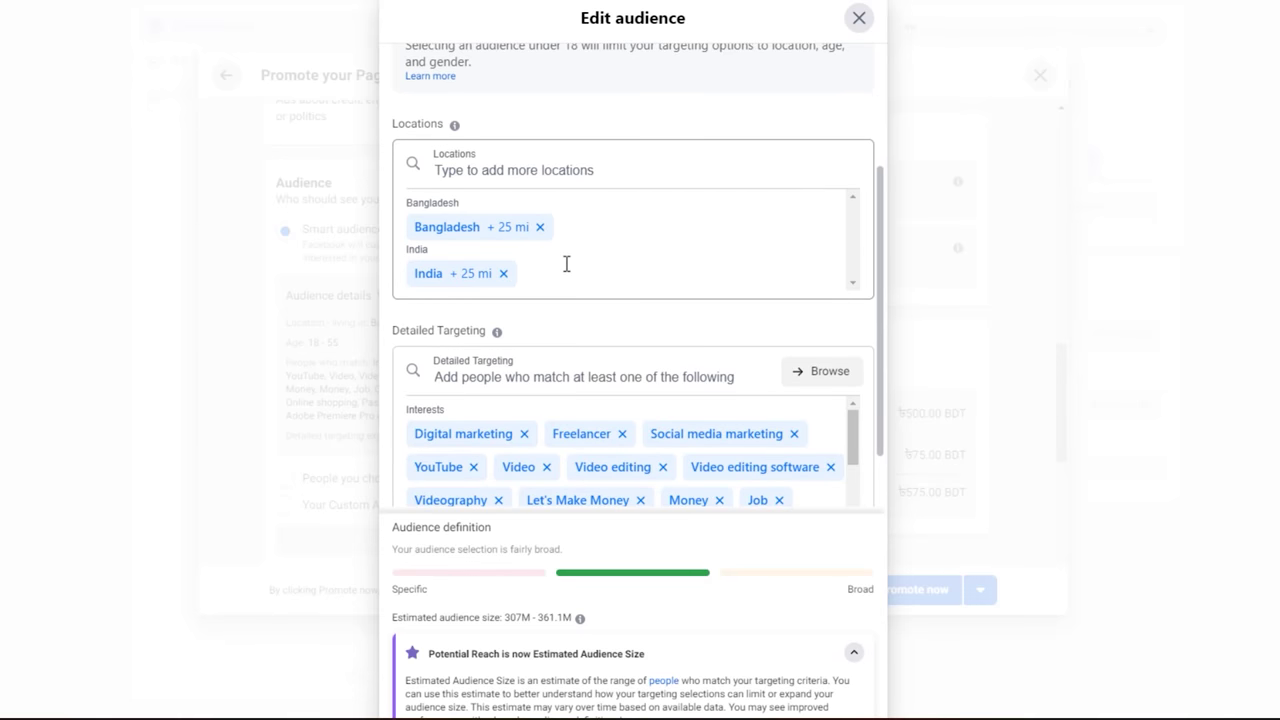
{"action": "left_click", "coordinate": [571, 285]}
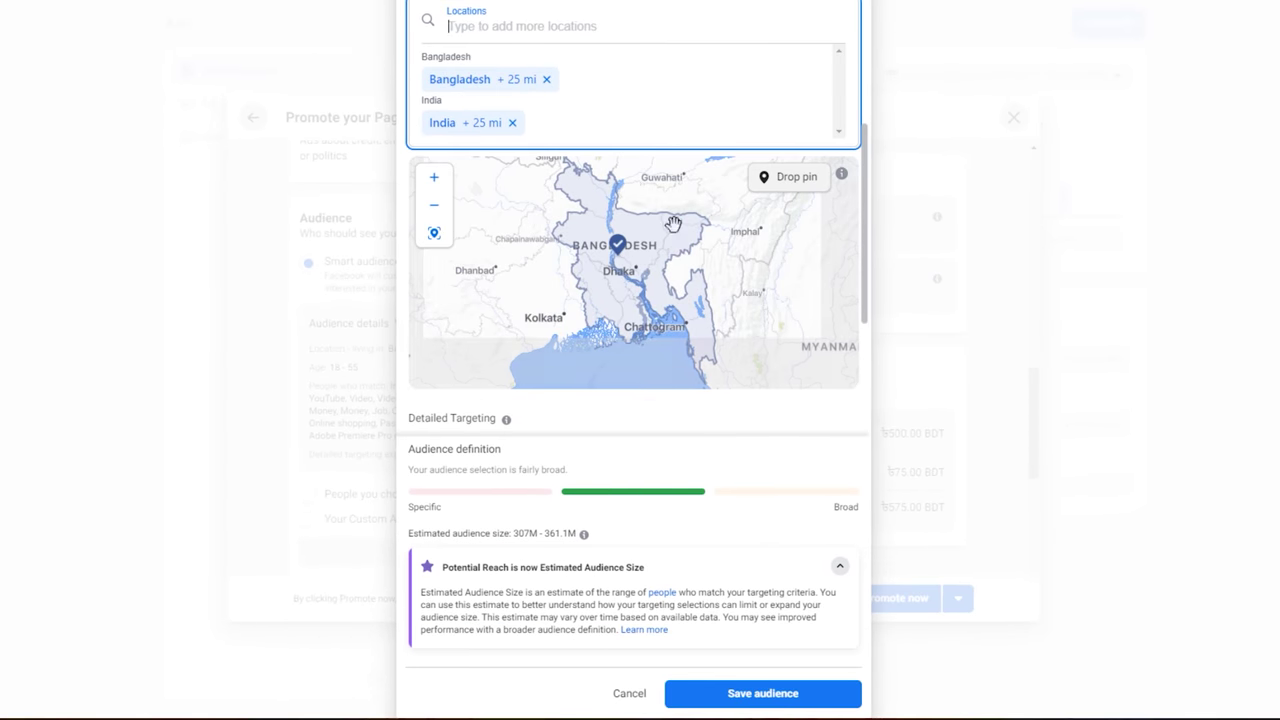
{"action": "scroll", "coordinate": [740, 238], "scroll_direction": "up", "scroll_amount": 2}
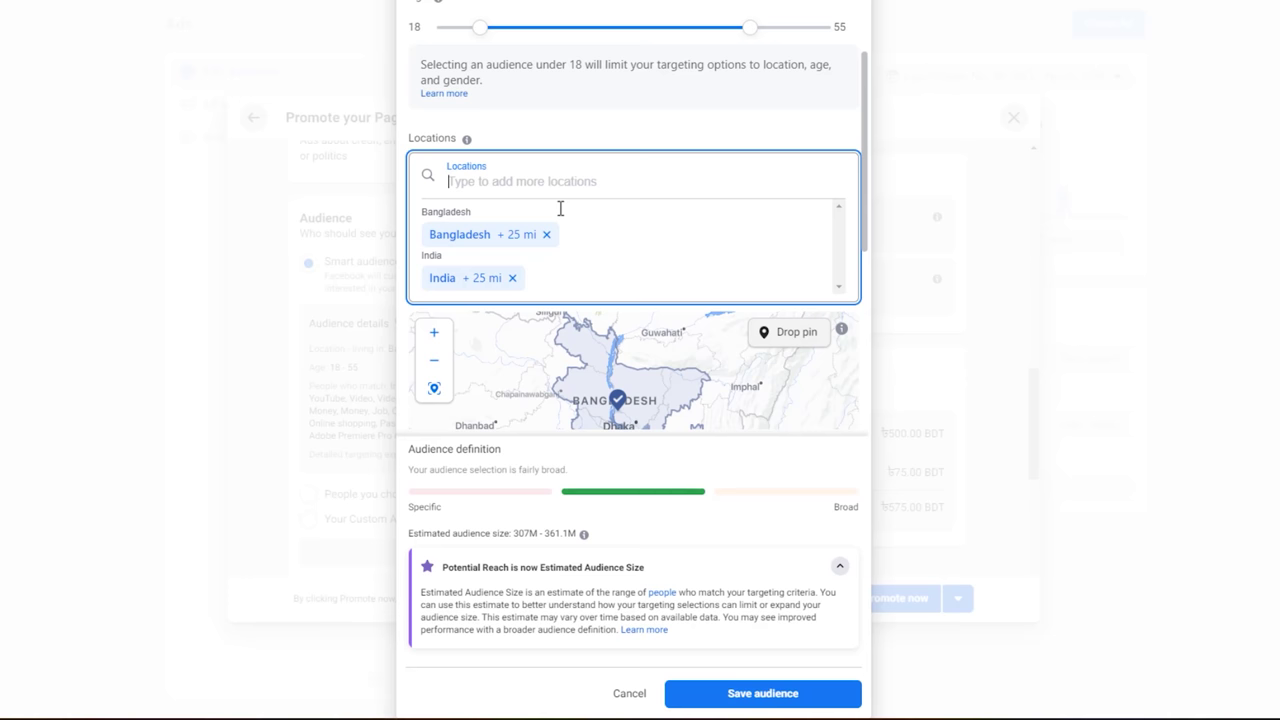
{"action": "type", "text": "USA"}
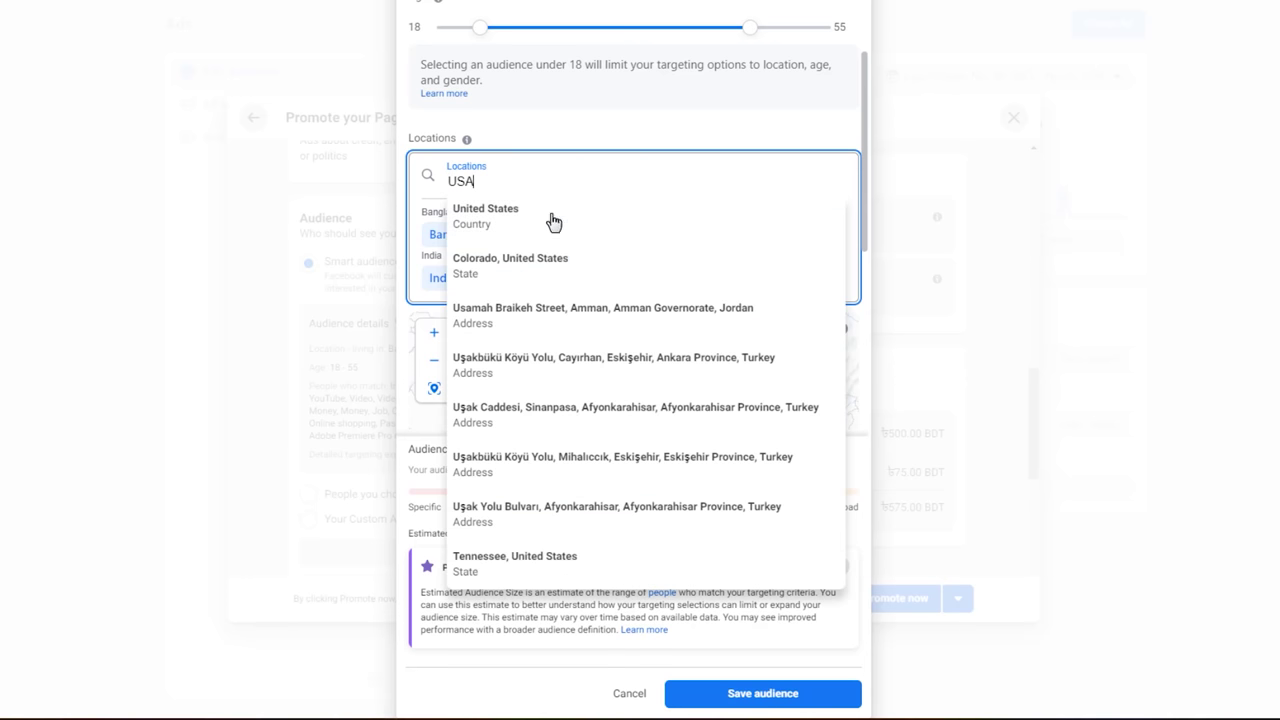
{"action": "key", "text": "ctrl+a"}
{"action": "left_click", "coordinate": [537, 174]}
{"action": "key", "text": "BackSpace"}
{"action": "key", "text": "BackSpace"}
{"action": "key", "text": "BackSpace"}
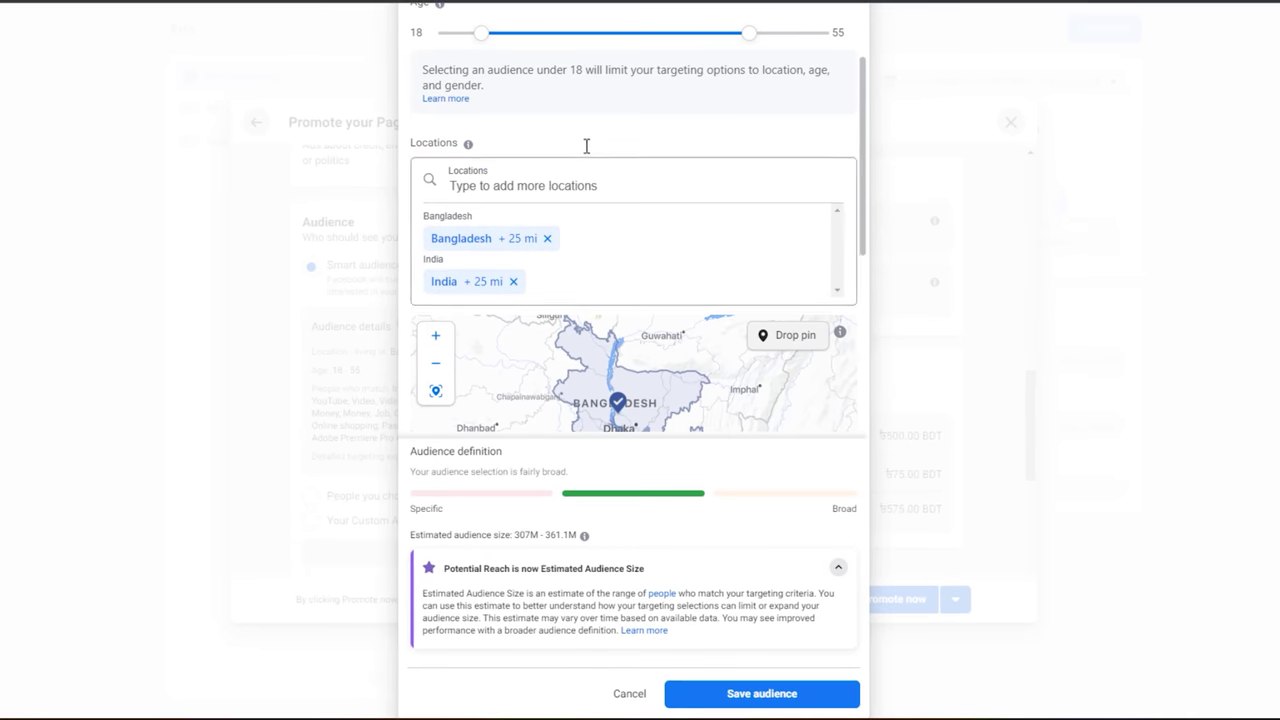
- Save the smart audience
{"action": "left_click", "coordinate": [983, 565]}
{"action": "scroll", "coordinate": [510, 298], "scroll_direction": "down", "scroll_amount": 1}
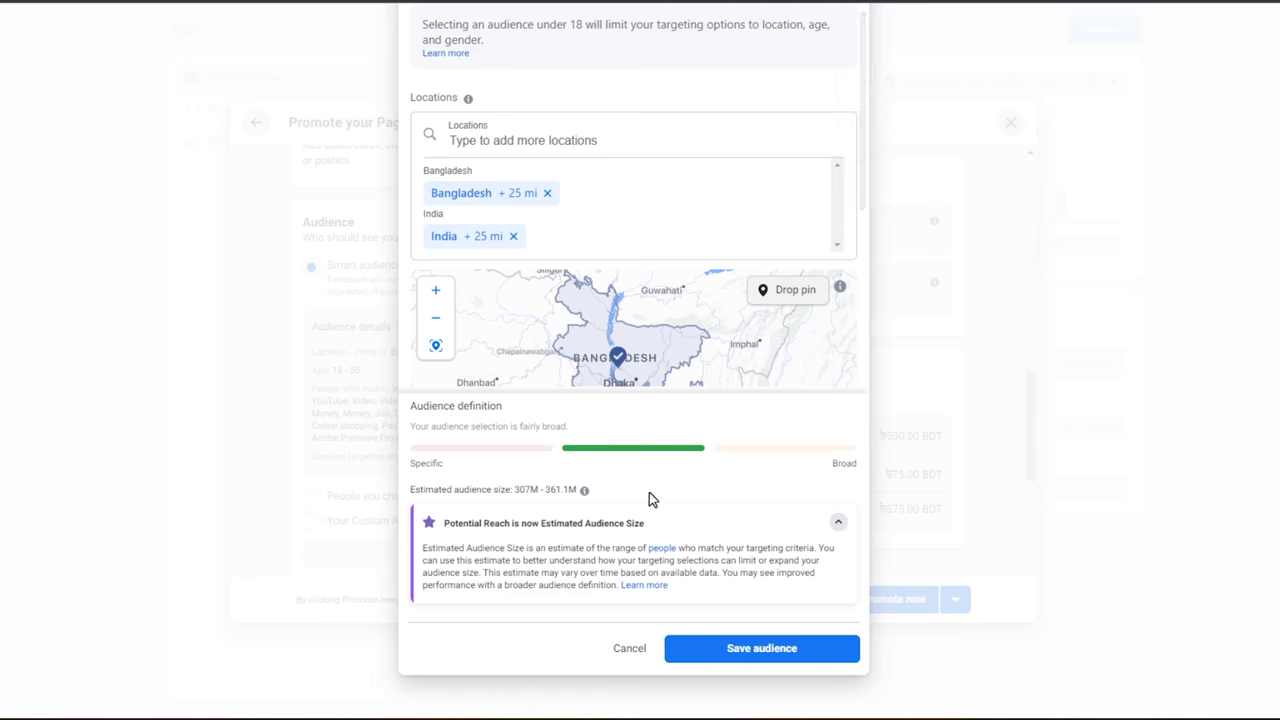
{"action": "left_click", "coordinate": [760, 648]}
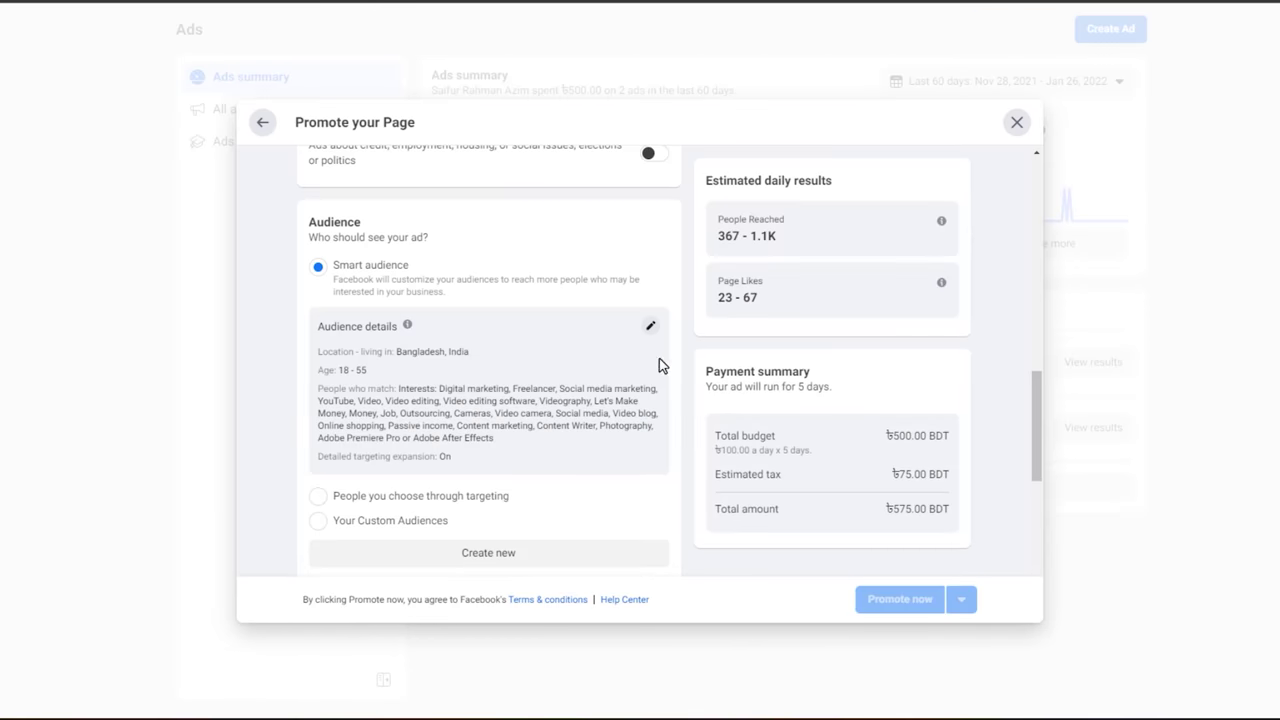
- Reopen the smart audience for editing and examine the full list of interests under Detailed Targeting
{"action": "left_click", "coordinate": [649, 328]}
{"action": "scroll", "coordinate": [649, 323], "scroll_direction": "down", "scroll_amount": 6}
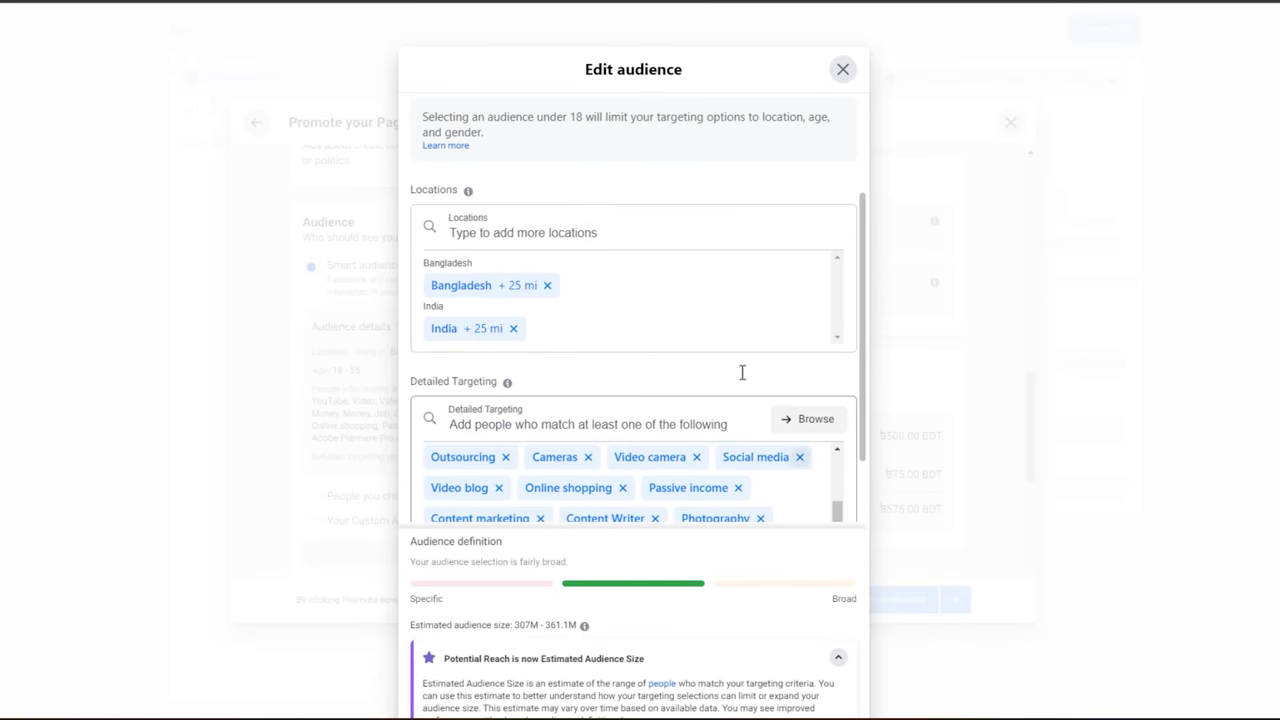
{"action": "scroll", "coordinate": [813, 408], "scroll_direction": "up", "scroll_amount": 5}
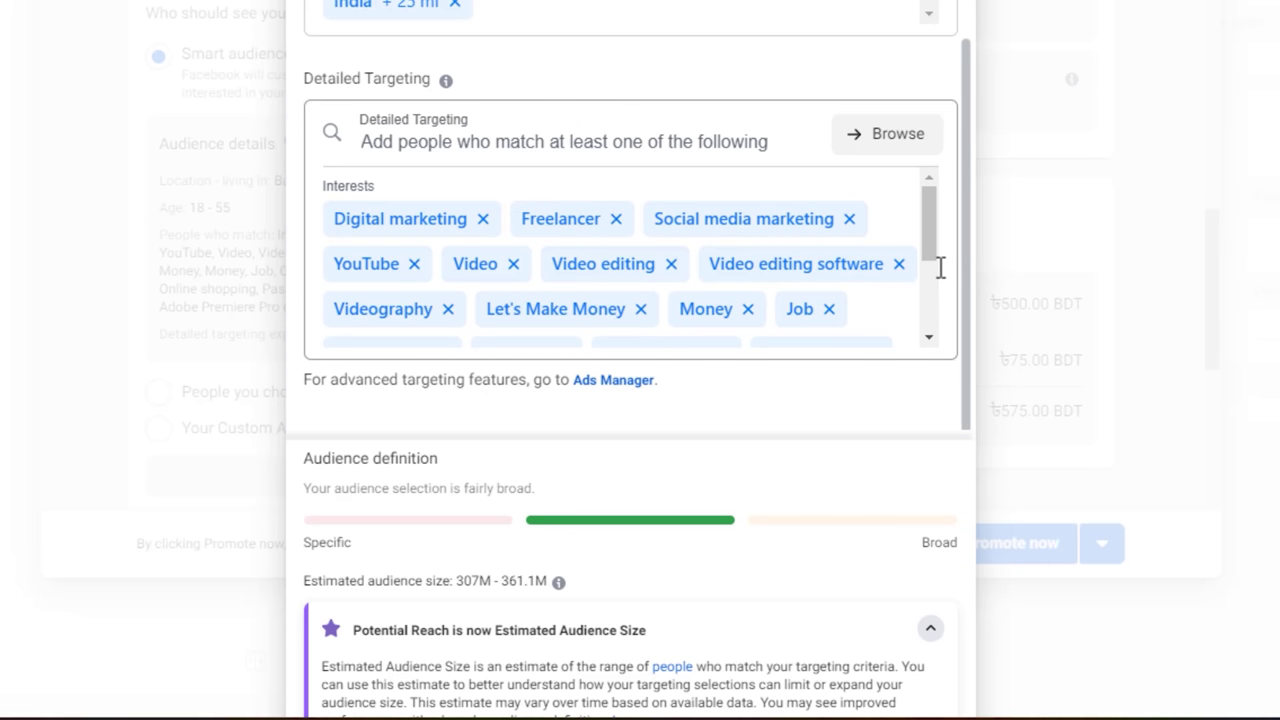
{"action": "left_click", "coordinate": [387, 190]}
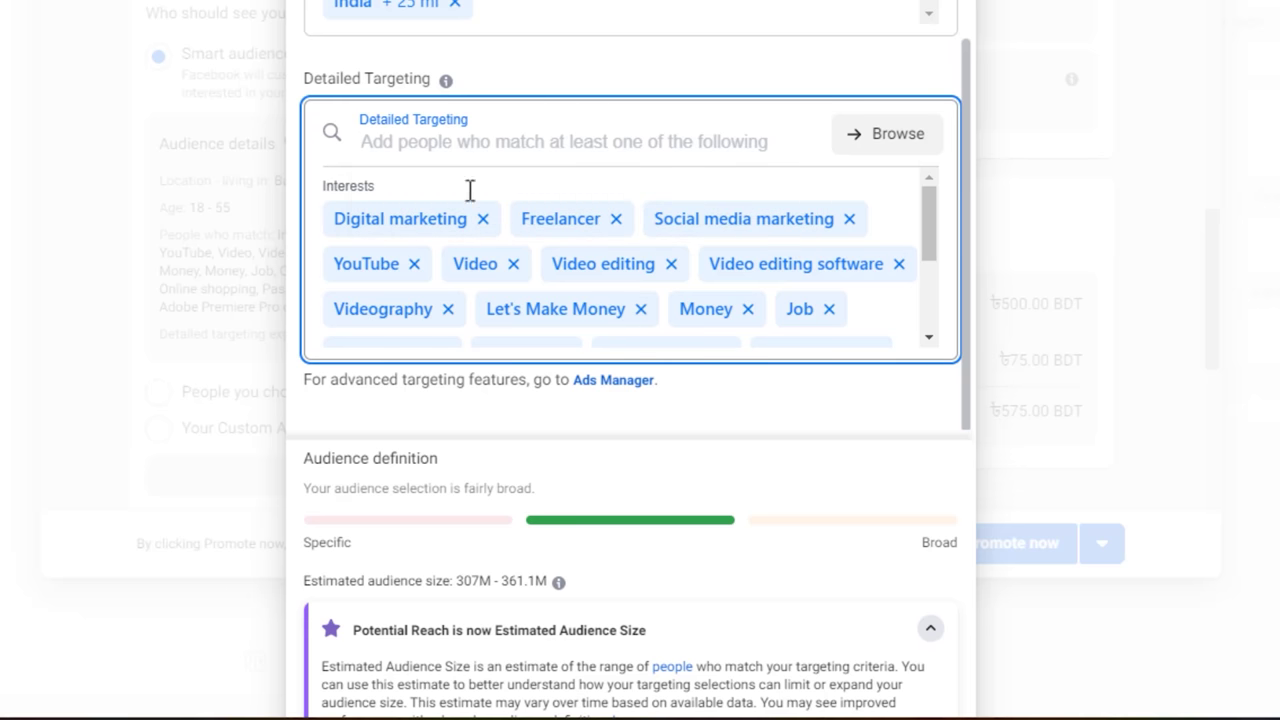
{"action": "left_click", "coordinate": [953, 268]}
{"action": "left_click_drag", "start_coordinate": [930, 250], "coordinate": [934, 209]}
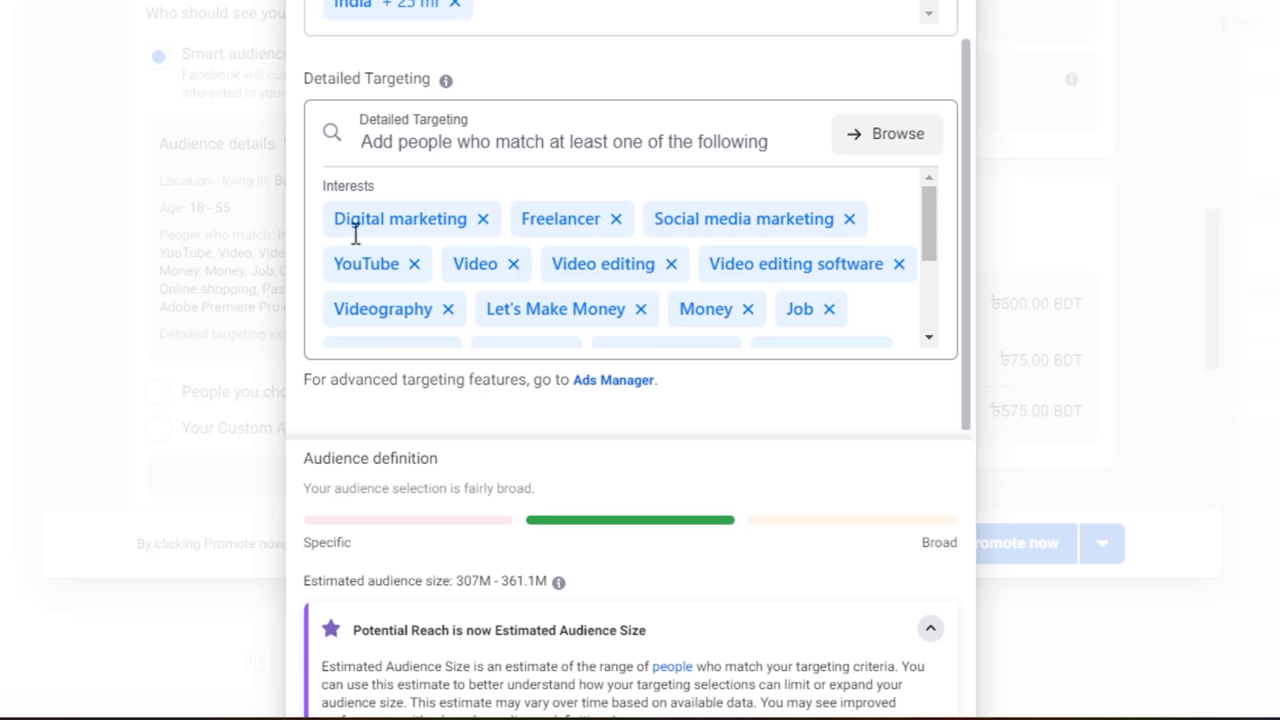
{"action": "scroll", "coordinate": [889, 325], "scroll_direction": "down", "scroll_amount": 1}
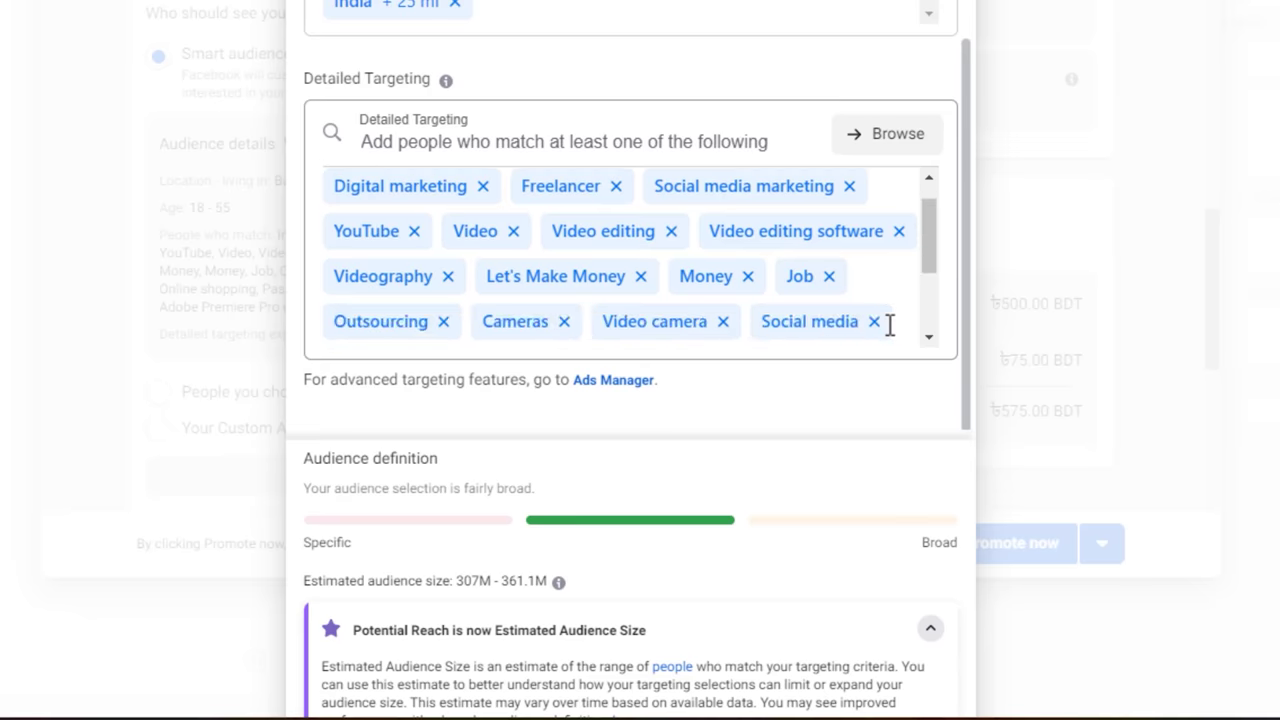
{"action": "scroll", "coordinate": [889, 325], "scroll_direction": "down", "scroll_amount": 3}
{"action": "scroll", "coordinate": [889, 325], "scroll_direction": "up", "scroll_amount": 5}
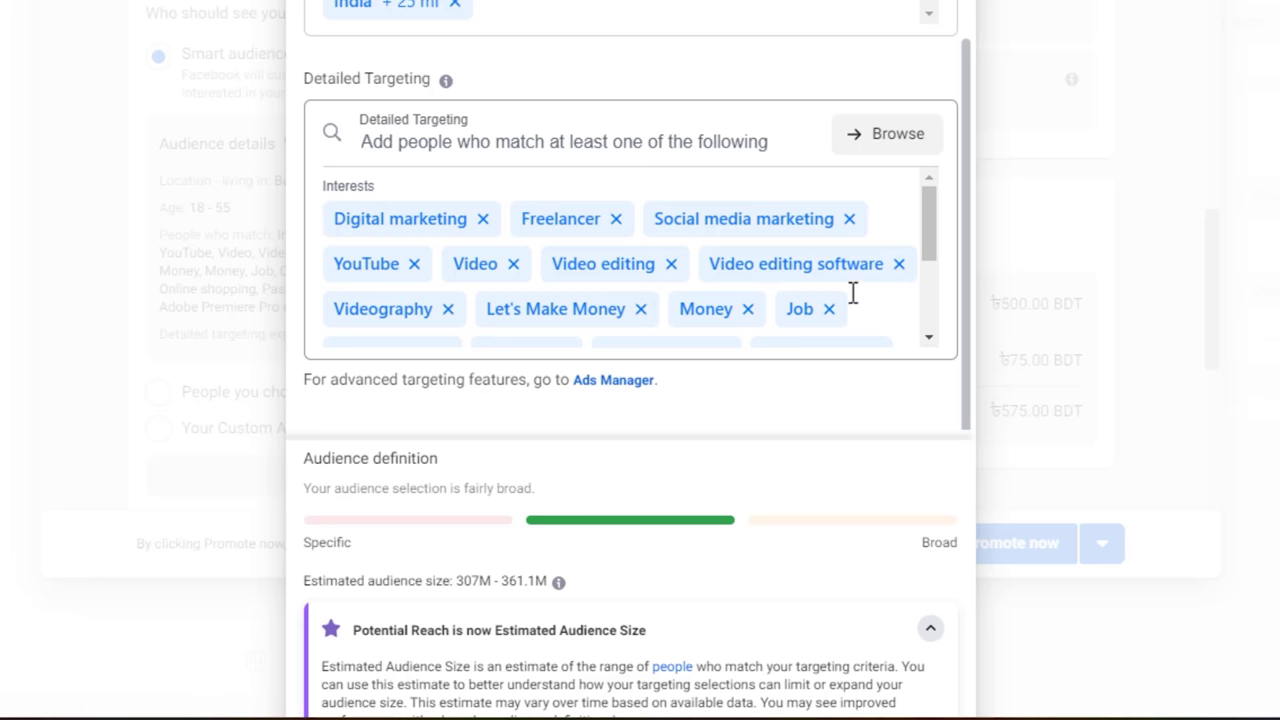
{"action": "scroll", "coordinate": [844, 287], "scroll_direction": "down", "scroll_amount": 1}
{"action": "scroll", "coordinate": [844, 287], "scroll_direction": "down", "scroll_amount": 3}
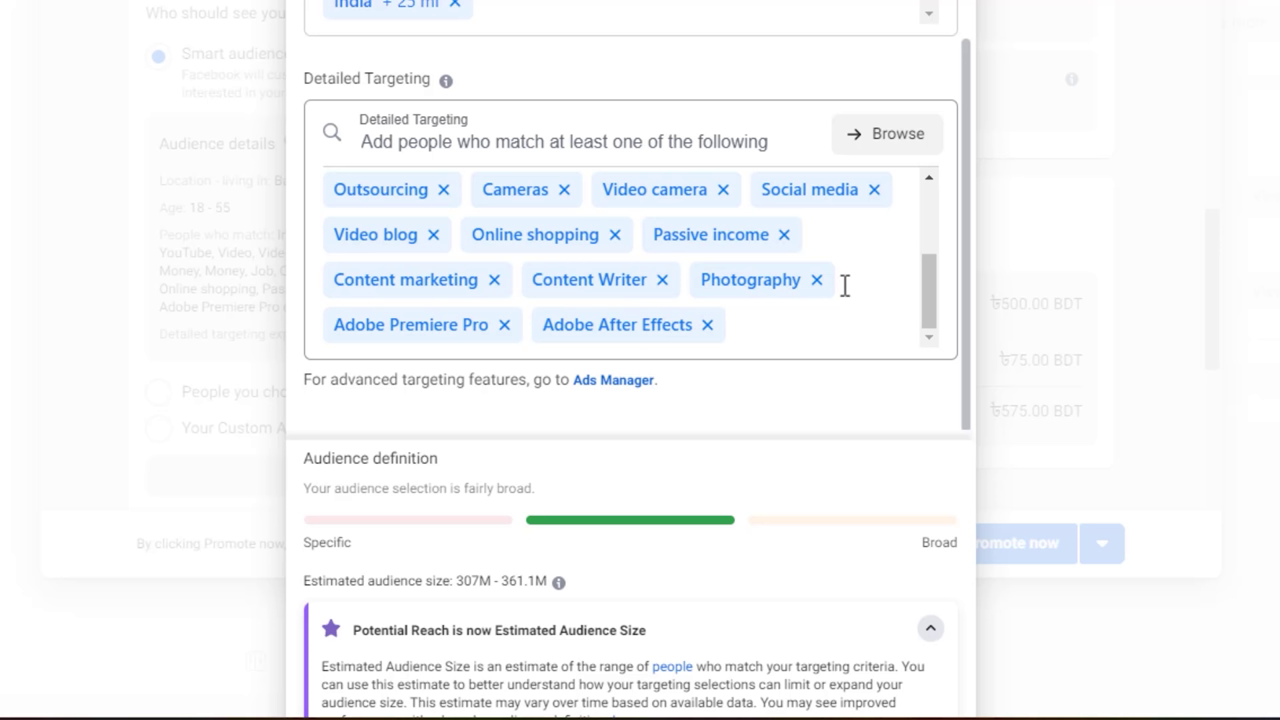
{"action": "scroll", "coordinate": [845, 286], "scroll_direction": "up", "scroll_amount": 4}
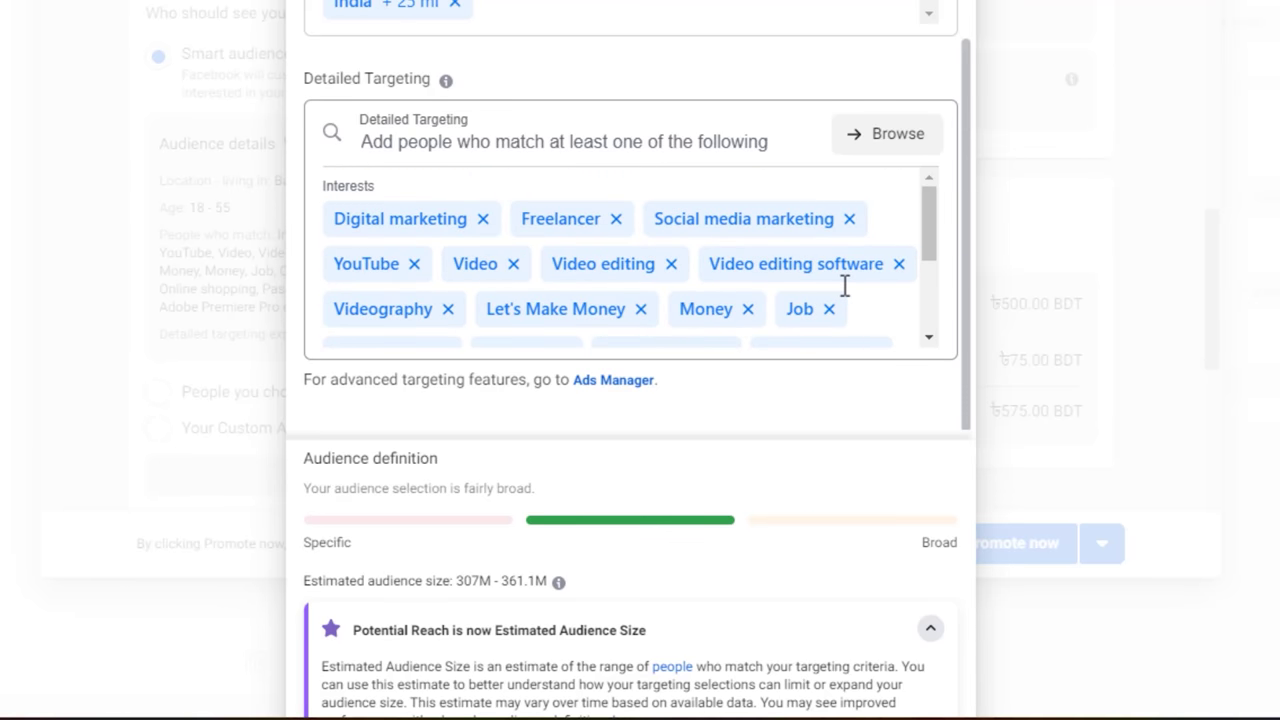
- Search Detailed Targeting for "baby toy" and "women" without adding an interest, and cancel the audience editing
{"action": "scroll", "coordinate": [803, 303], "scroll_direction": "down", "scroll_amount": 4}
{"action": "left_click", "coordinate": [782, 313]}
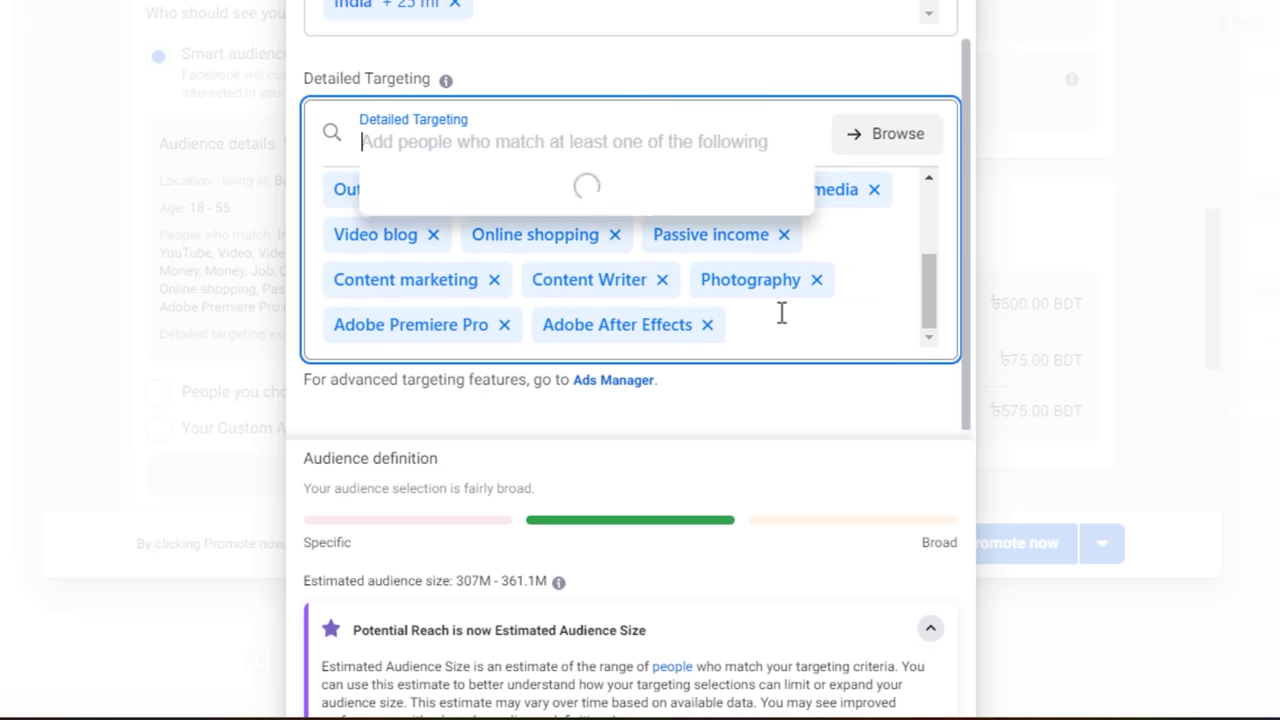
{"action": "type", "text": "baby toy"}
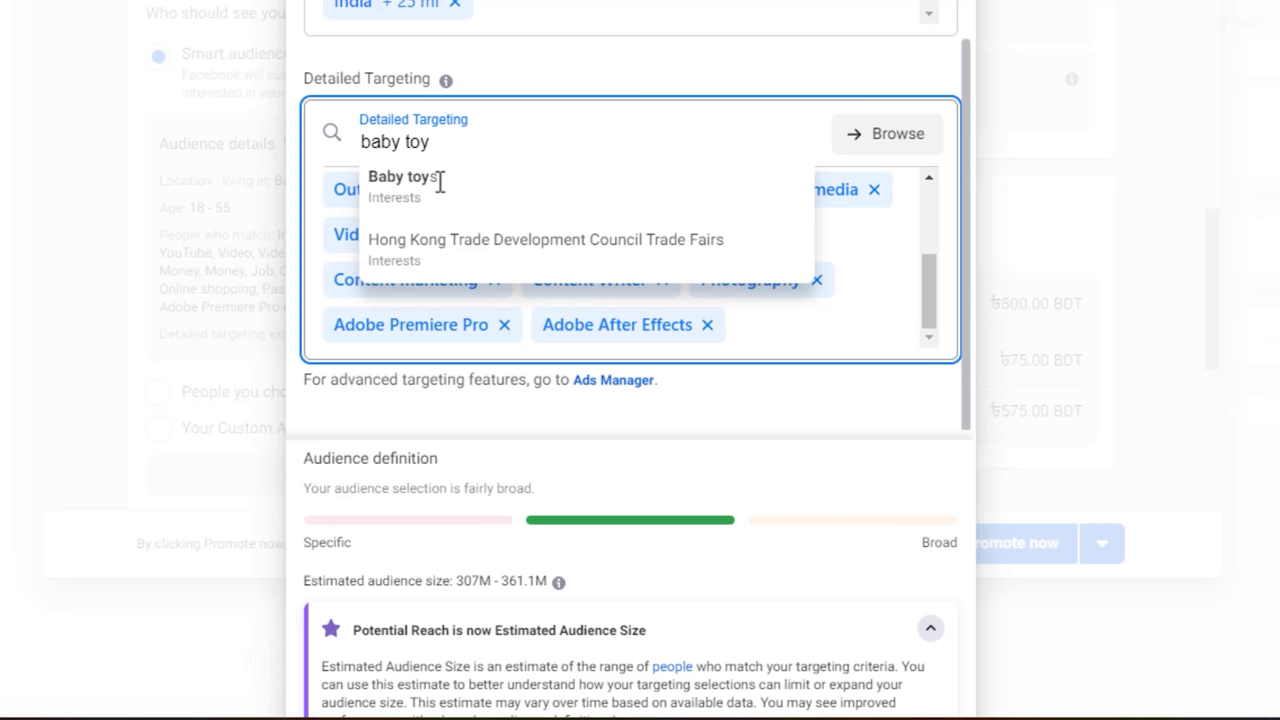
{"action": "key", "text": "ctrl+a"}
{"action": "type", "text": "women"}
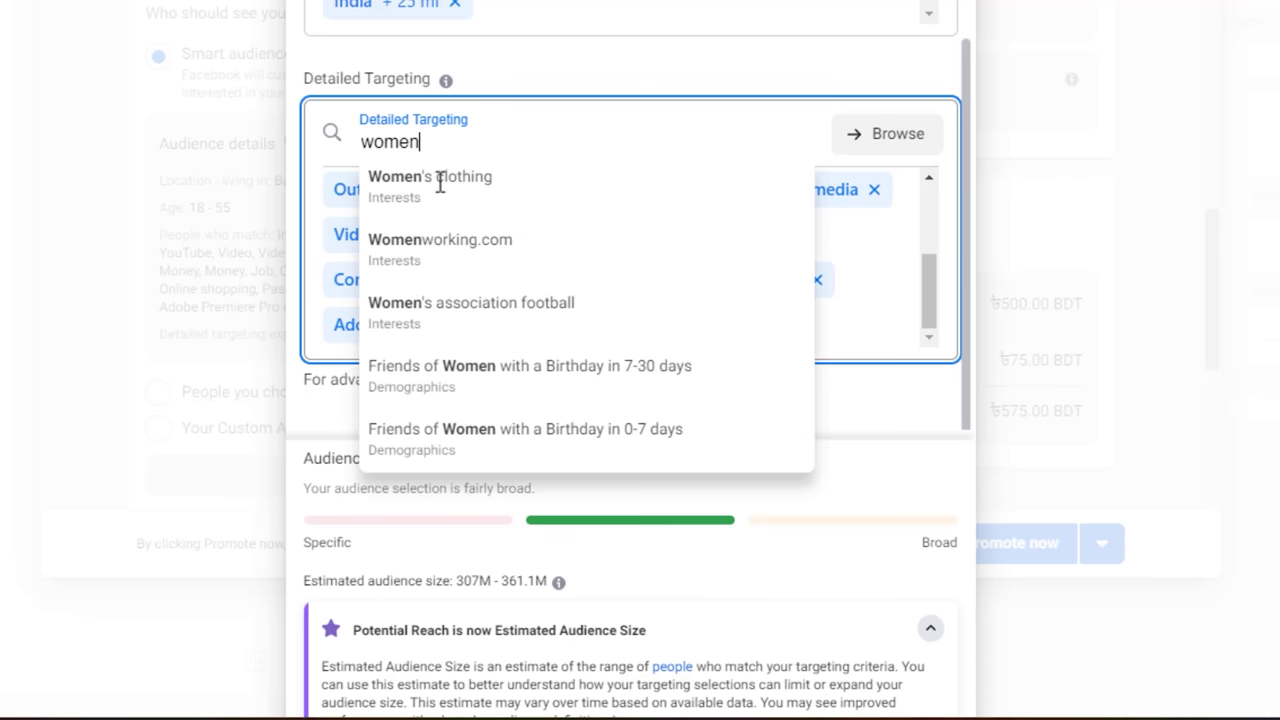
{"action": "key", "text": "ctrl+a"}
{"action": "key", "text": "BackSpace"}
{"action": "left_click", "coordinate": [751, 90]}
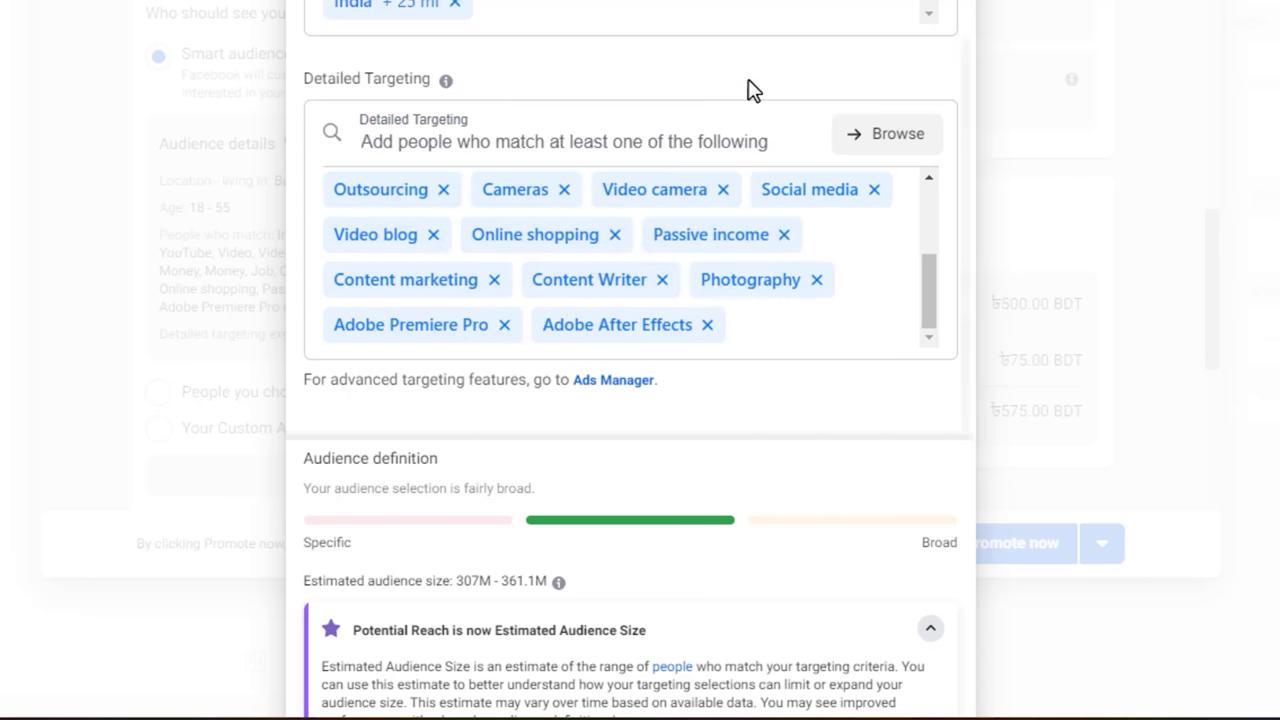
{"action": "scroll", "coordinate": [749, 91], "scroll_direction": "down", "scroll_amount": 2}
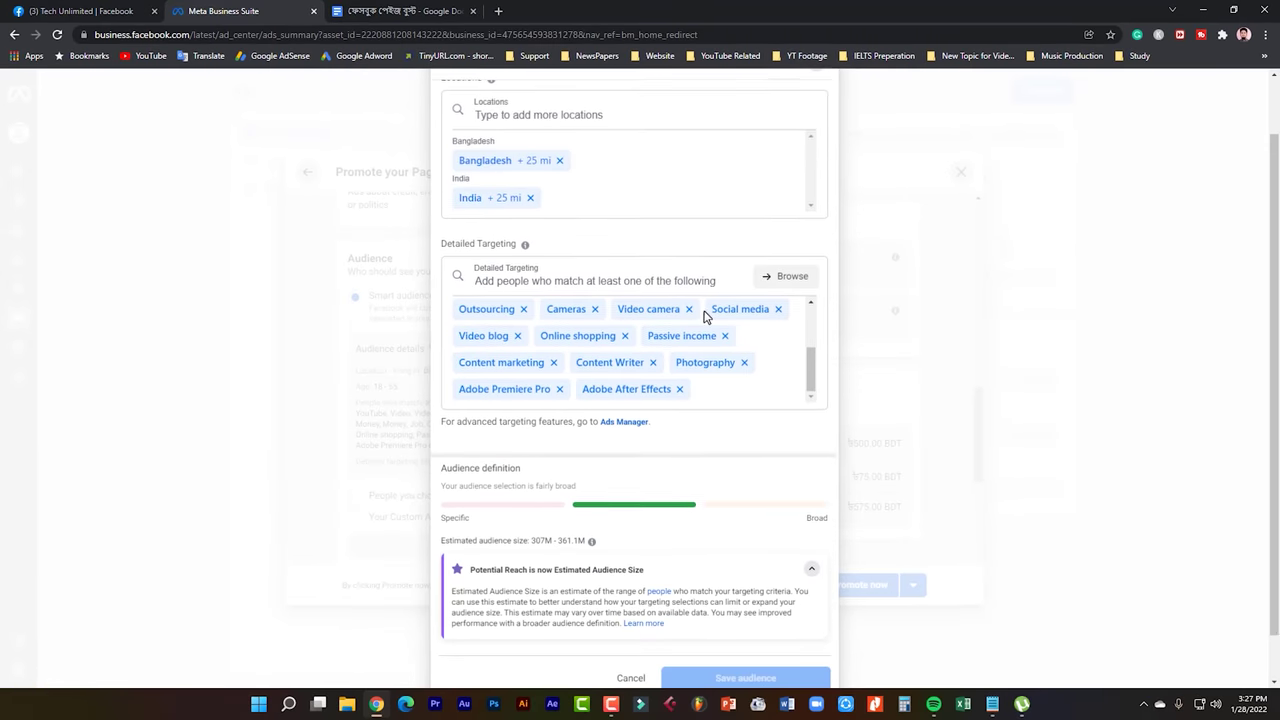
{"action": "scroll", "coordinate": [704, 320], "scroll_direction": "down", "scroll_amount": 1}
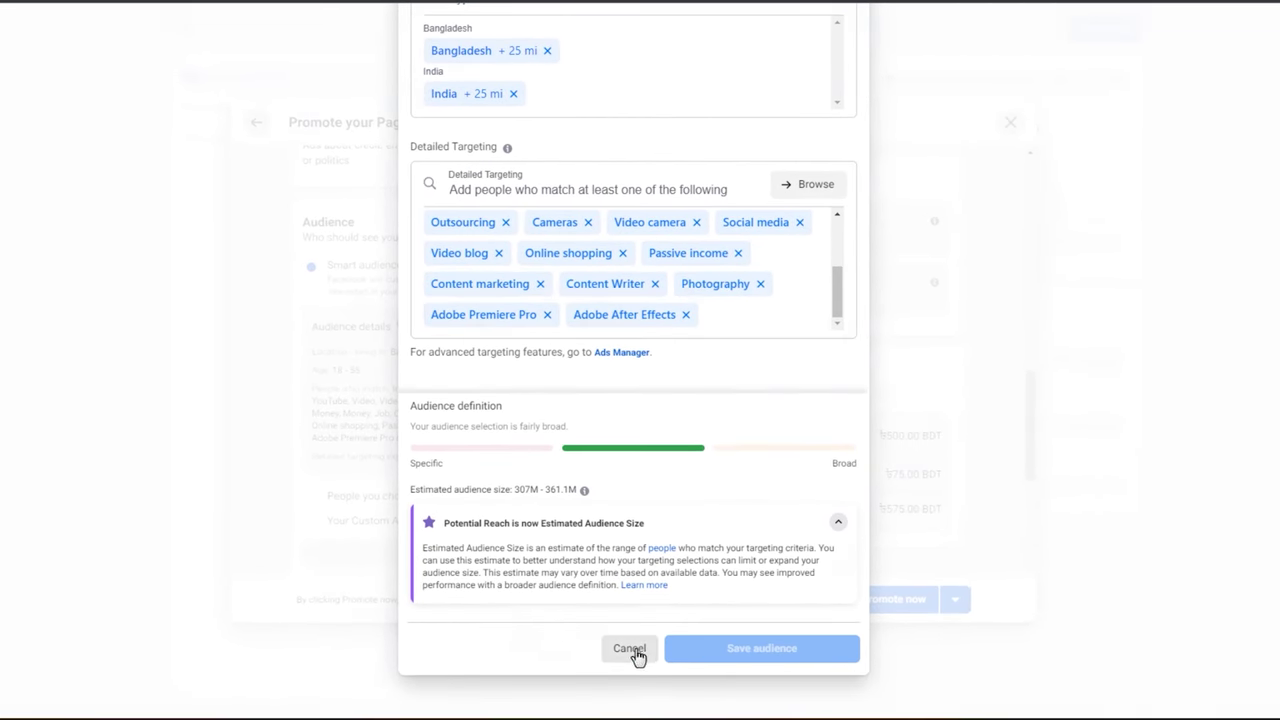
{"action": "left_click", "coordinate": [636, 650]}
{"action": "scroll", "coordinate": [636, 653], "scroll_direction": "down", "scroll_amount": 3}
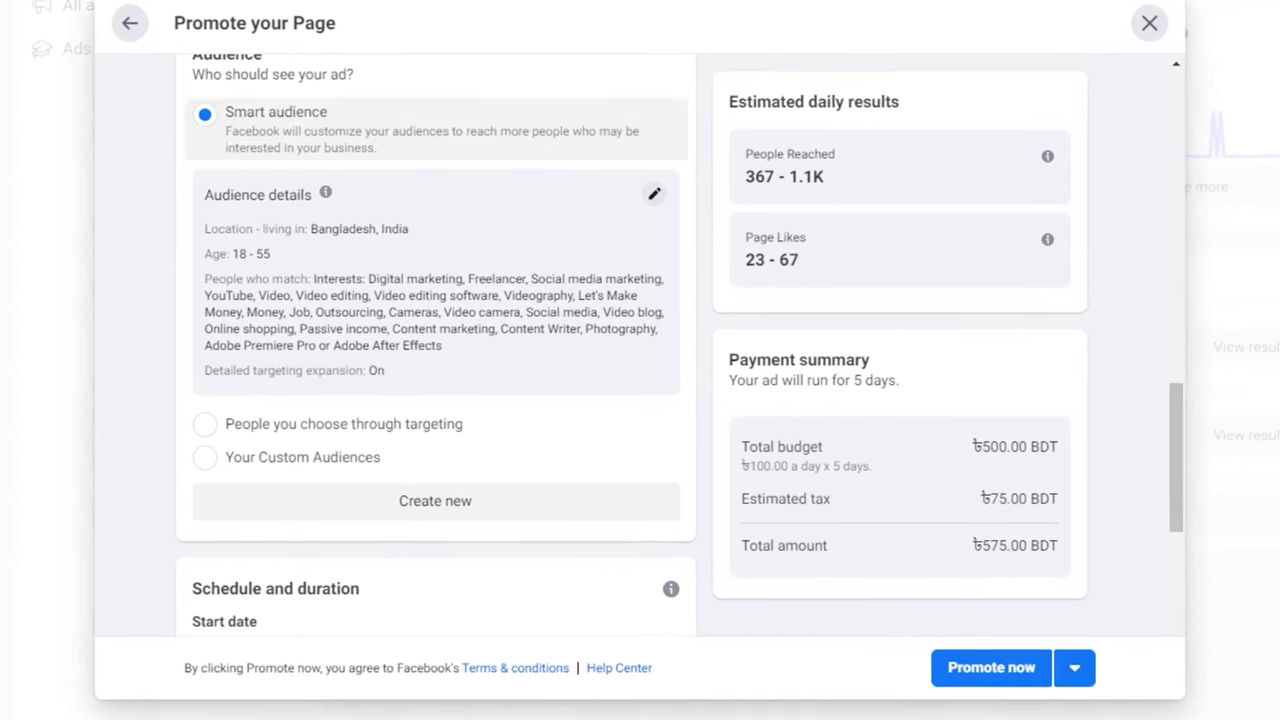
- Set the ad's start date to February 1, 2022
{"action": "scroll", "coordinate": [460, 400], "scroll_direction": "down", "scroll_amount": 3}
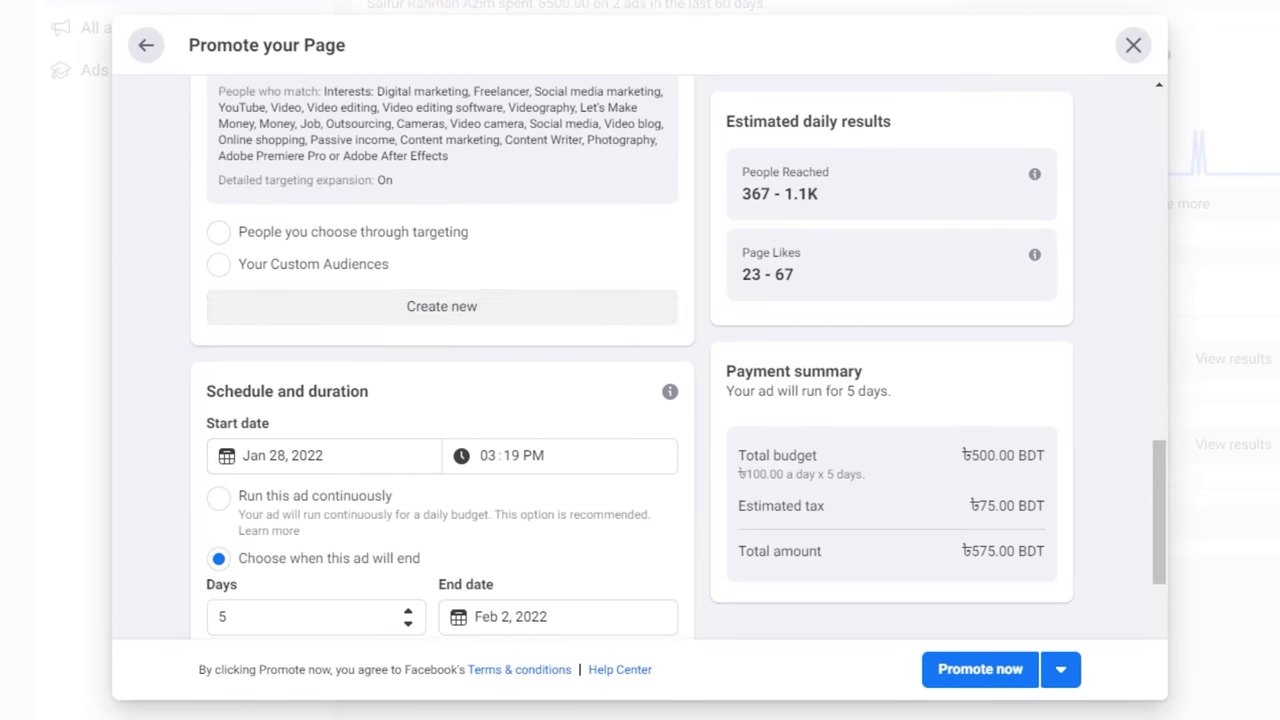
{"action": "scroll", "coordinate": [445, 382], "scroll_direction": "down", "scroll_amount": 2}
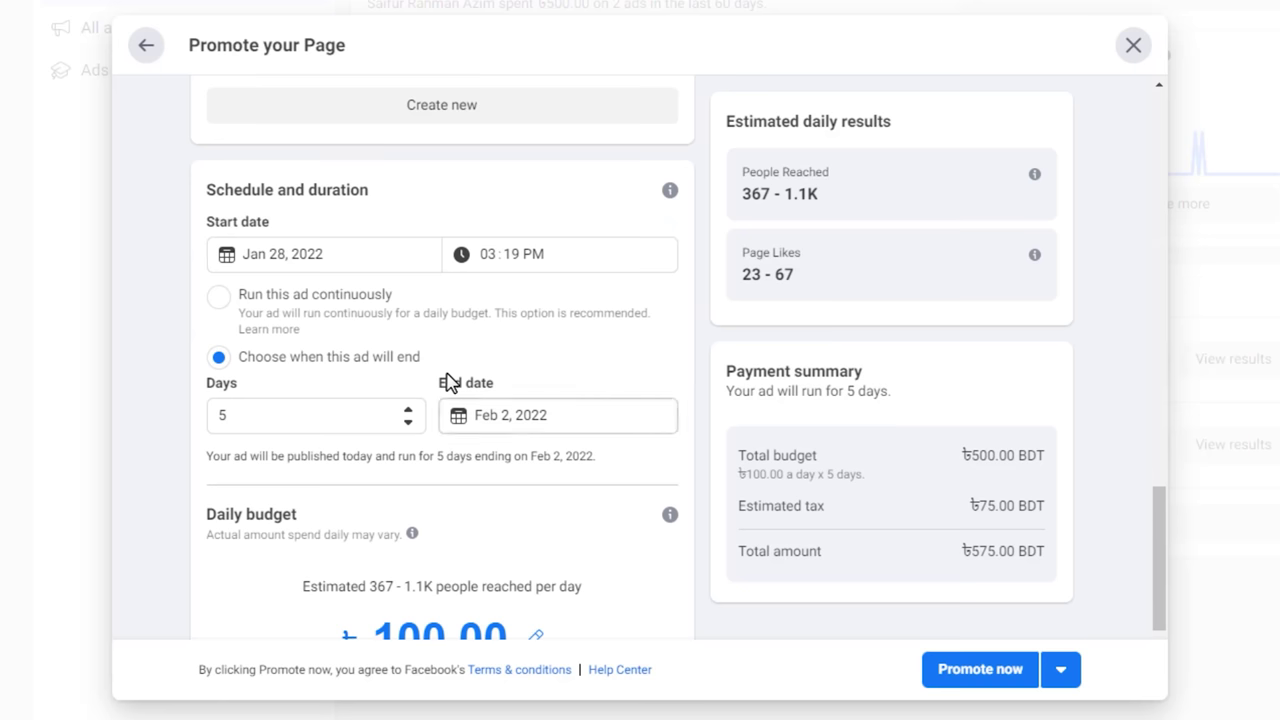
{"action": "left_click", "coordinate": [273, 255]}
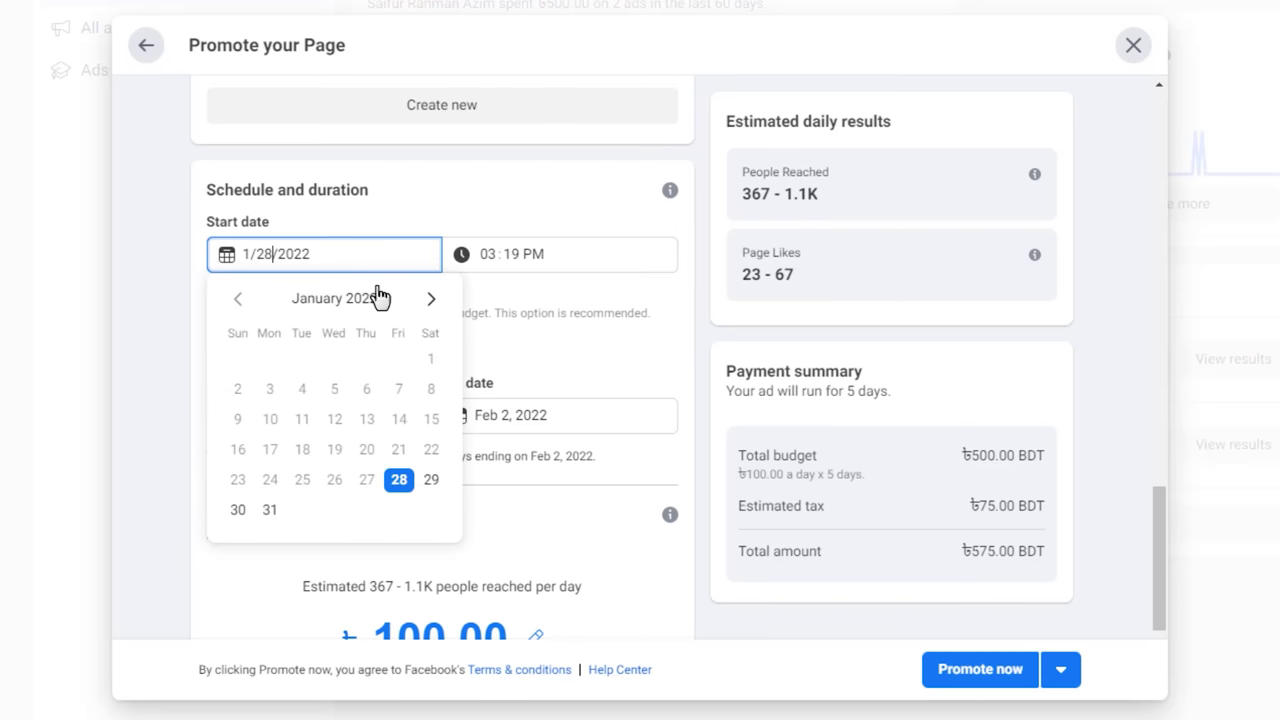
{"action": "left_click", "coordinate": [429, 302]}
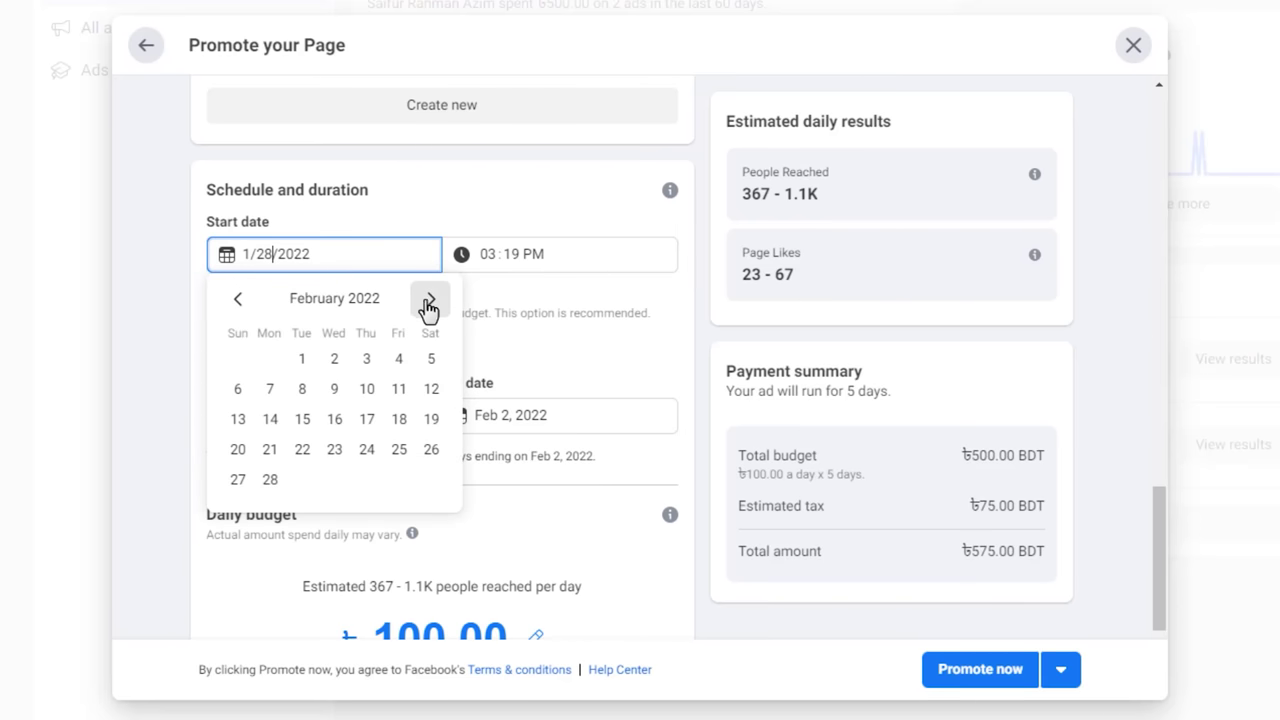
{"action": "left_click", "coordinate": [306, 361]}
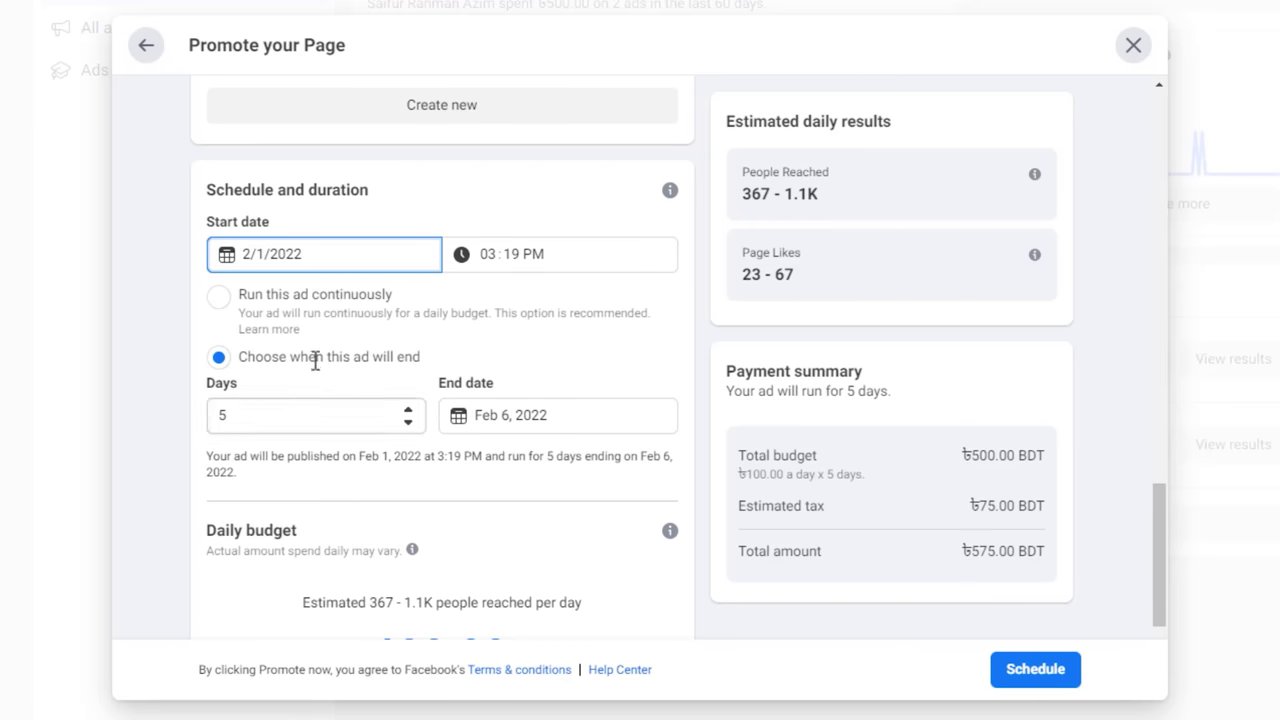
- Set the ad's duration to 3 days
{"action": "left_click", "coordinate": [383, 422]}
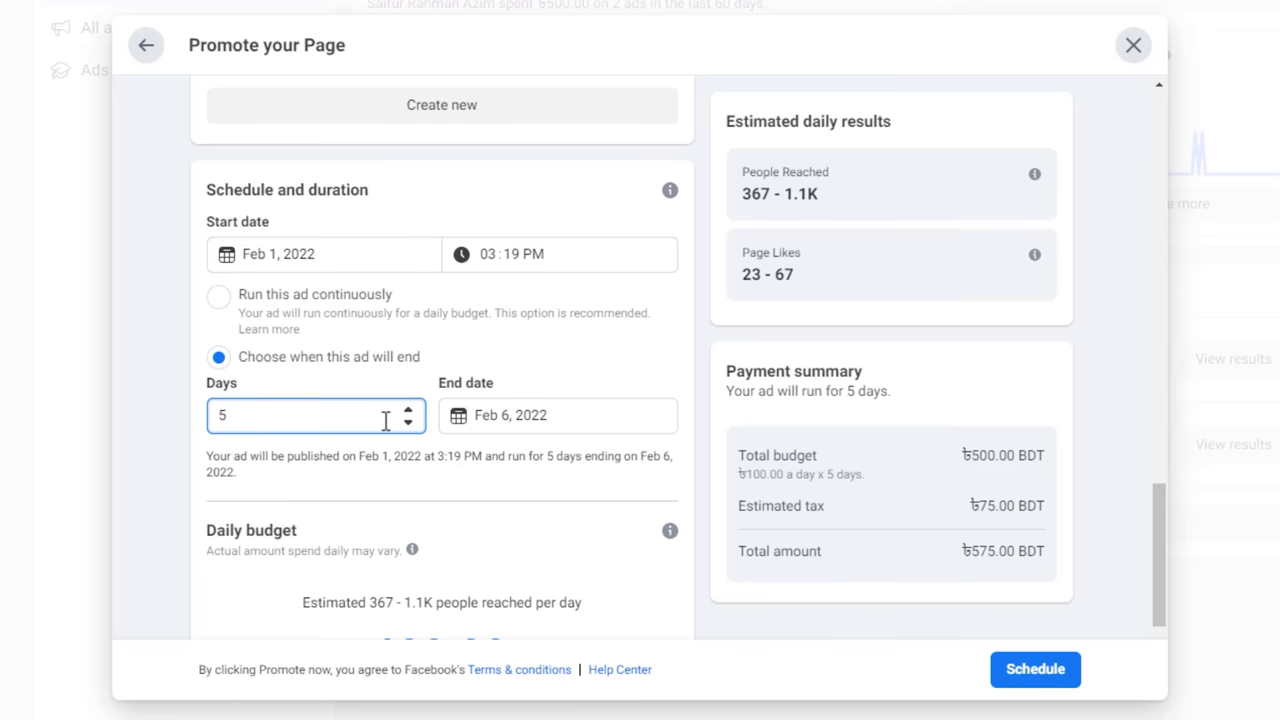
{"action": "key", "text": "ctrl+a"}
{"action": "type", "text": "3"}
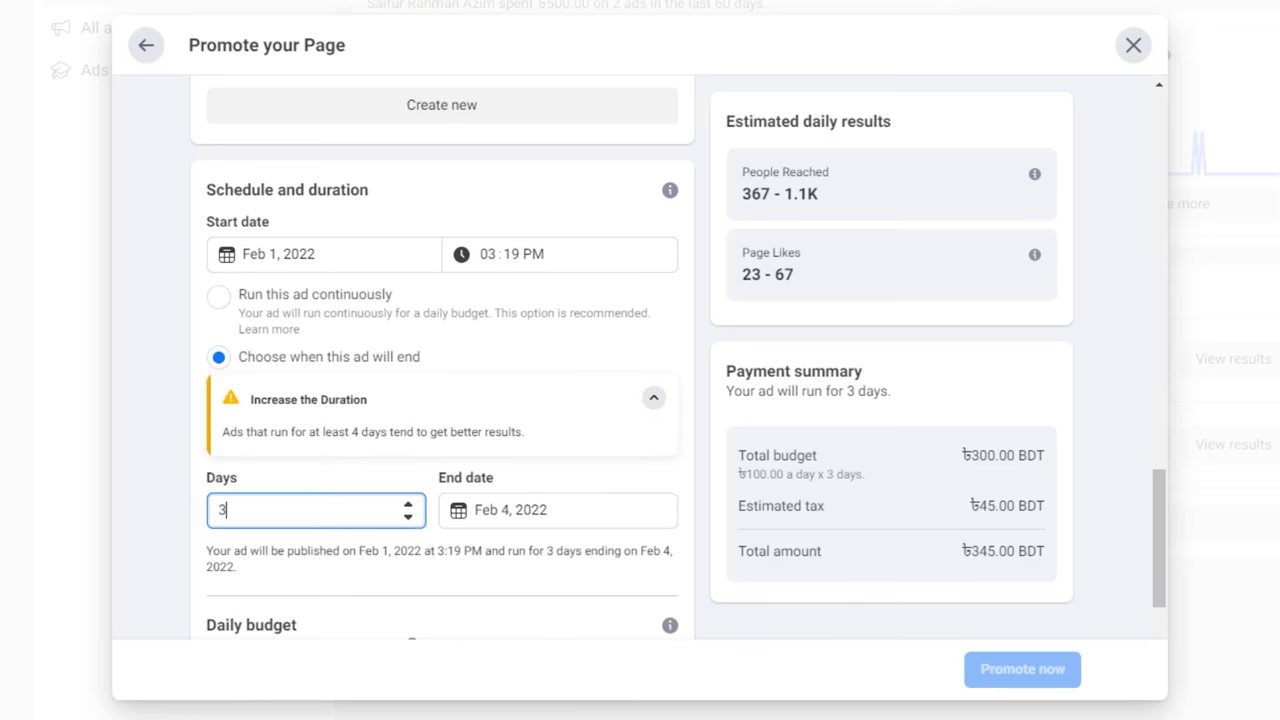
{"action": "key", "text": "Tab"}
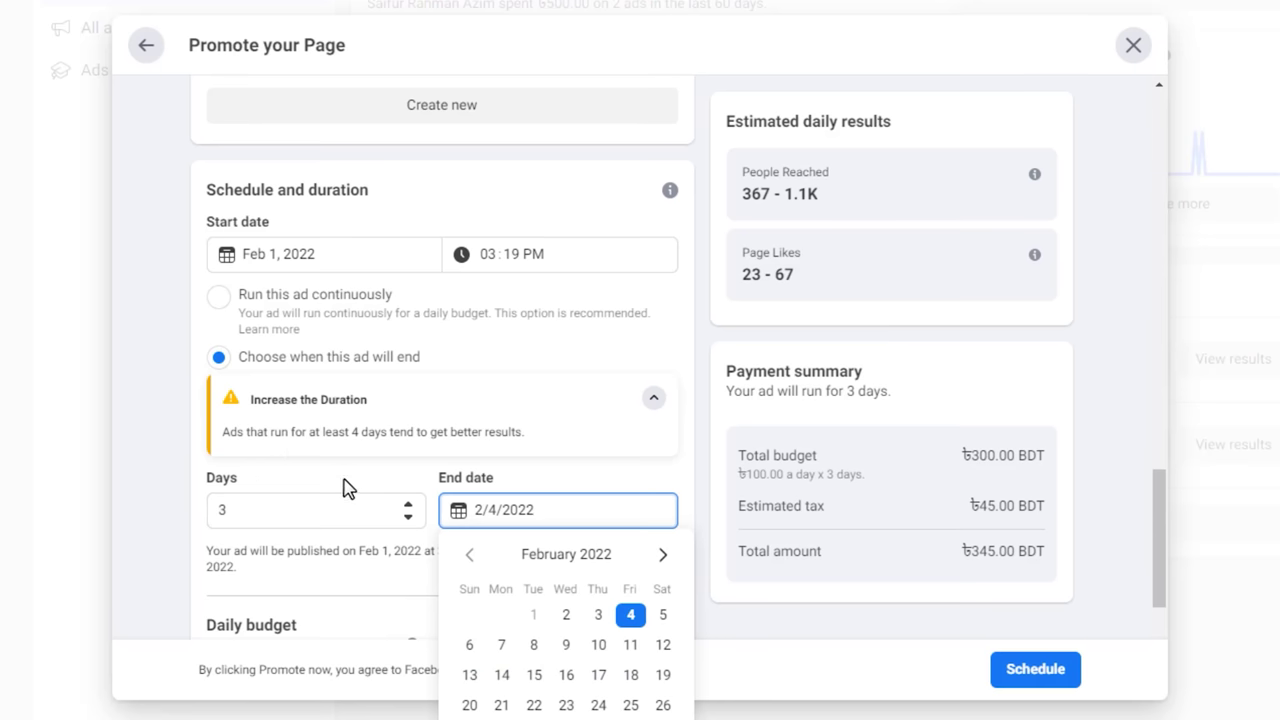
- Set the ad's duration back to 5 days and review the daily budget section
{"action": "double_click", "coordinate": [227, 512]}
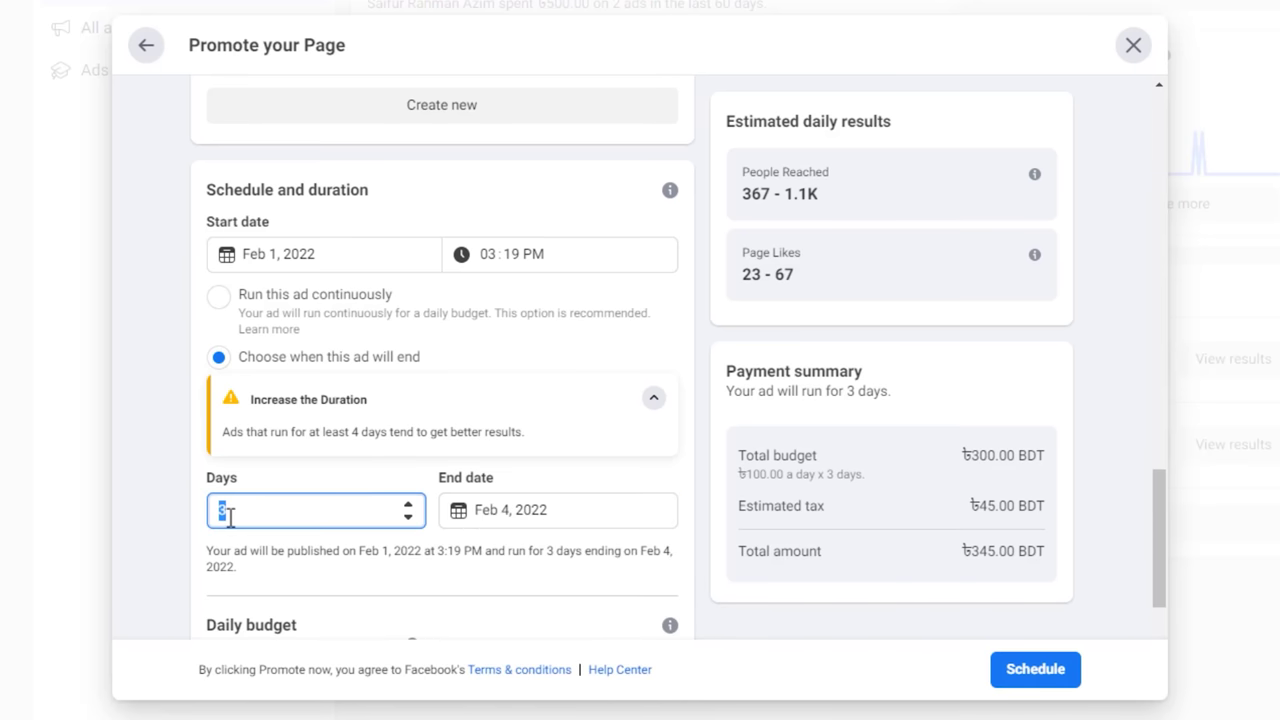
{"action": "type", "text": "5"}
{"action": "key", "text": "Tab"}
{"action": "left_click", "coordinate": [328, 496]}
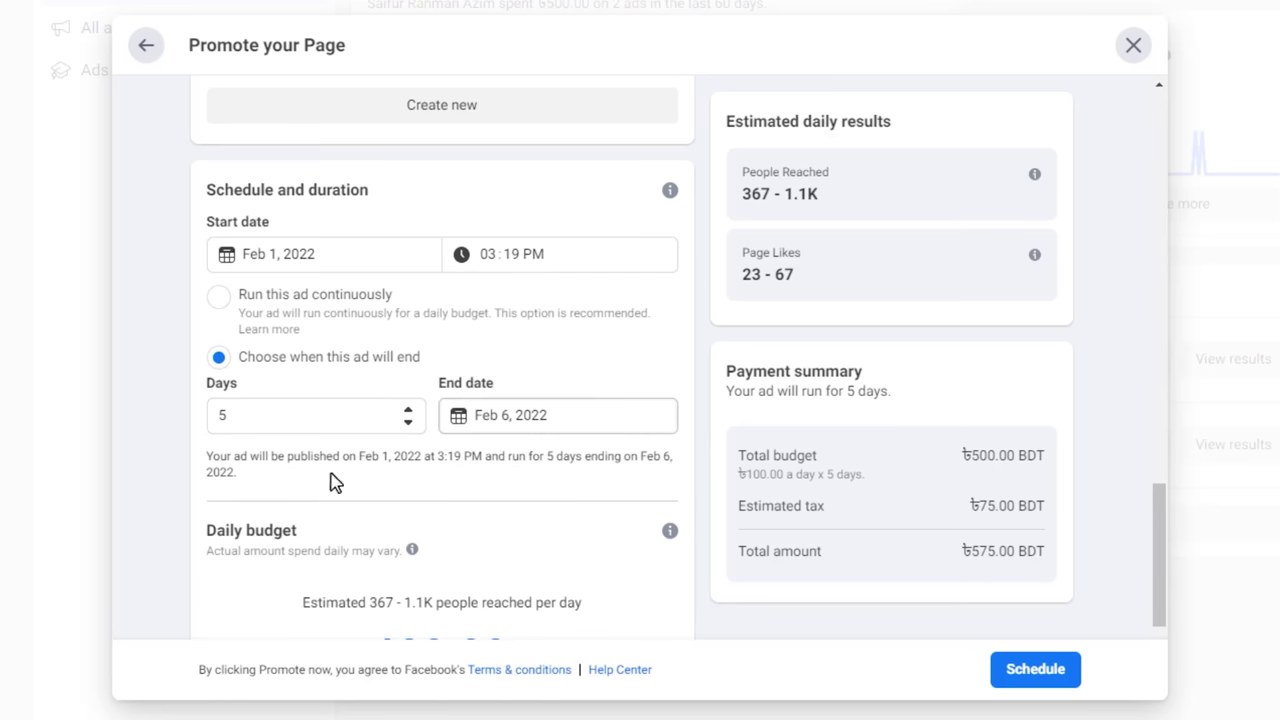
{"action": "left_click", "coordinate": [356, 427]}
{"action": "left_click", "coordinate": [491, 478]}
{"action": "scroll", "coordinate": [491, 478], "scroll_direction": "down", "scroll_amount": 2}
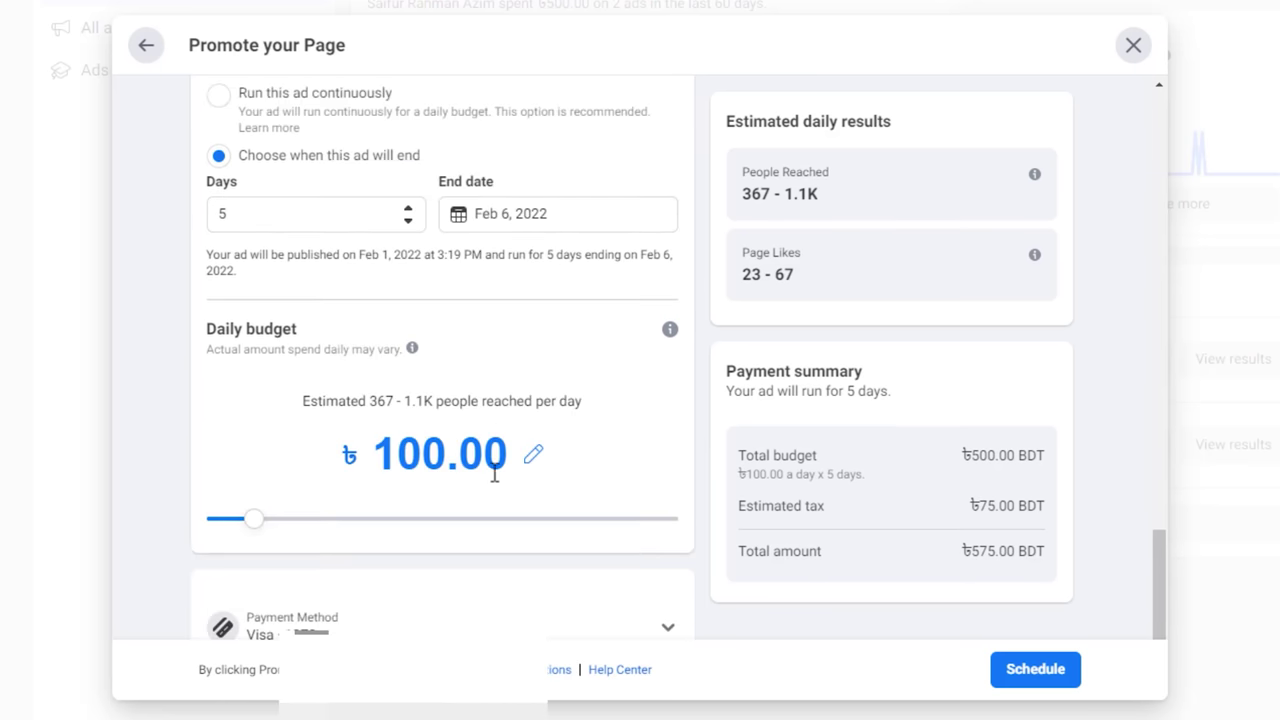
{"action": "scroll", "coordinate": [494, 476], "scroll_direction": "down", "scroll_amount": 1}
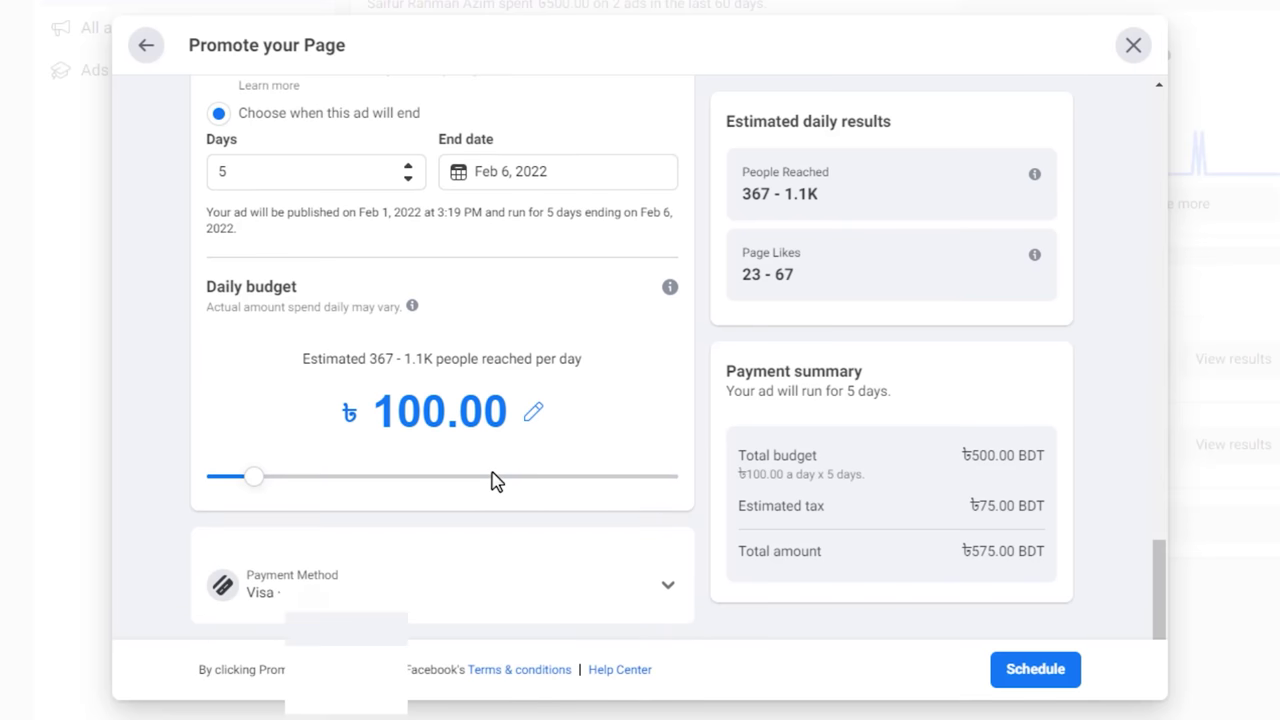